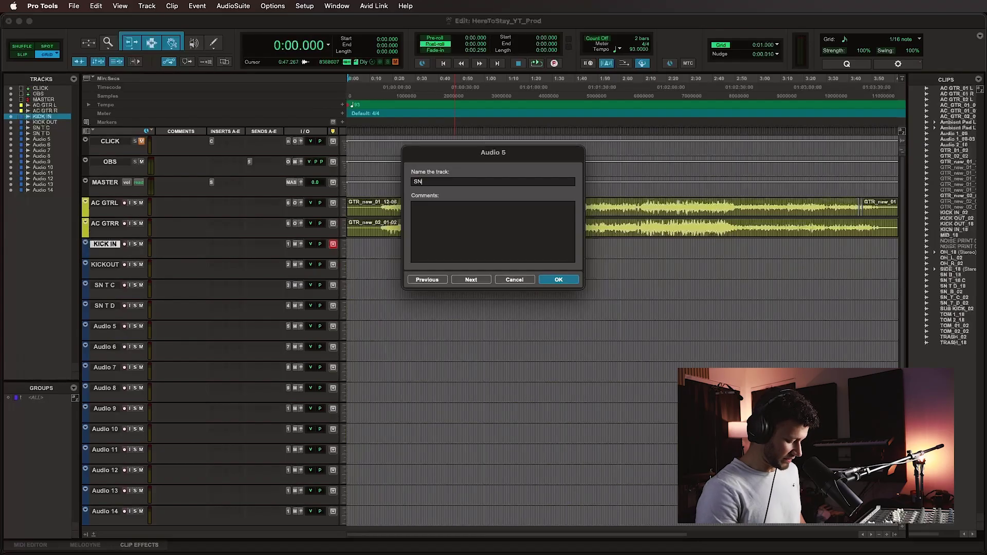
Name the three audio tracks after SN T D as SN B, TOM 01 and TOM 02.
{"action": "type", "text": "B"}
{"action": "key", "text": "super+Right"}
{"action": "type", "text": "TOM 01"}
{"action": "key", "text": "super+Right"}
{"action": "type", "text": "TOM 02"}
Name the two overhead tracks following TOM 02 as OH L and OH R.
{"action": "key", "text": "super+Right"}
{"action": "type", "text": "OH L"}
{"action": "key", "text": "super+Right"}
{"action": "type", "text": "OH"}
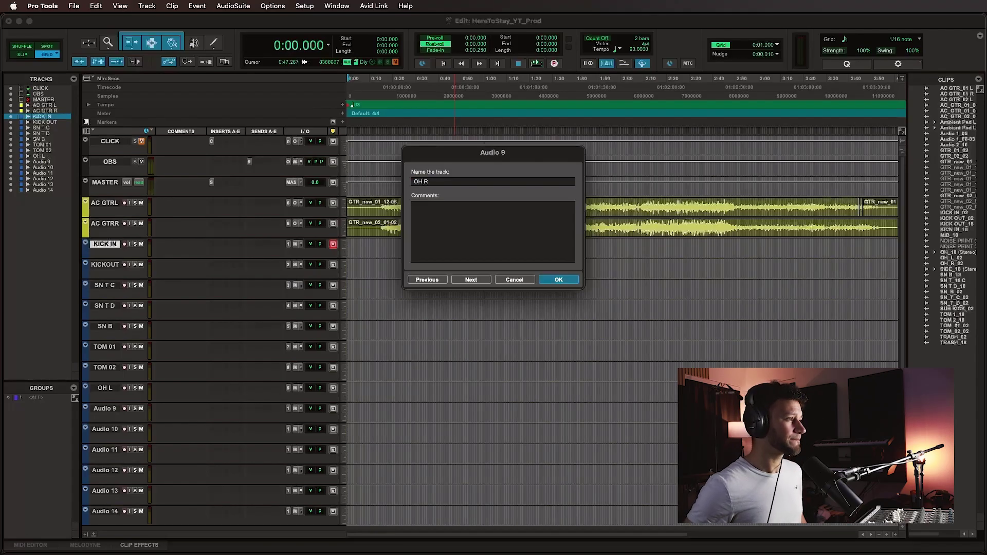
{"action": "type", "text": " R"}
Name the Audio 10 track TRASH and move it above the OH L track.
{"action": "key", "text": "super+Right"}
{"action": "type", "text": "TRASH"}
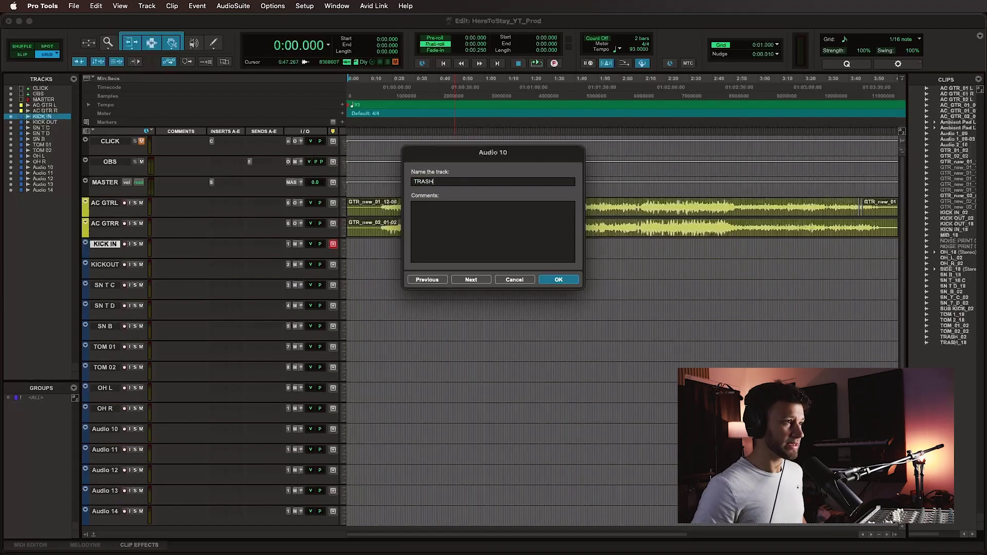
{"action": "key", "text": "Return"}
{"action": "left_click_drag", "start_coordinate": [105, 428], "coordinate": [110, 411]}
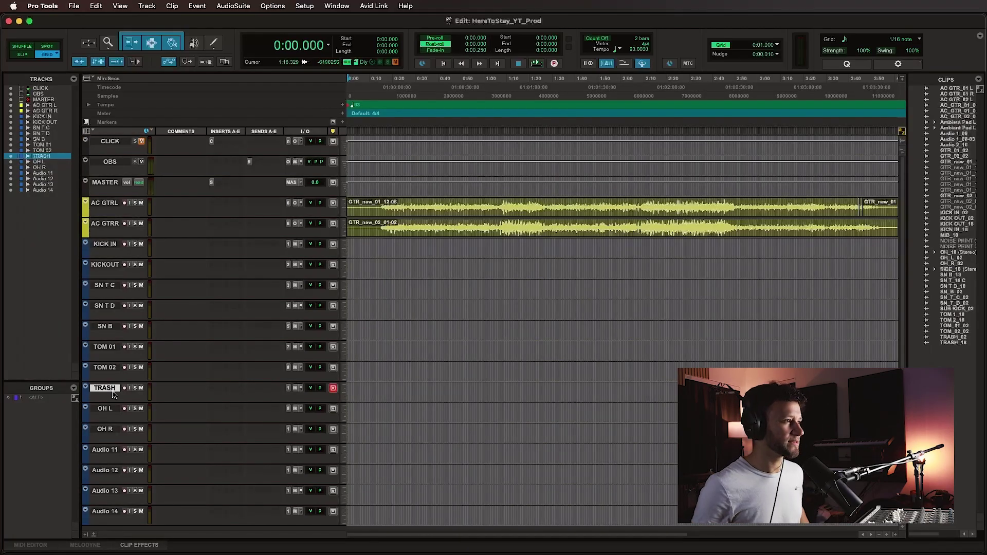
Rename the Audio 11 track as MID and the Audio 12 track as SIDE.
{"action": "double_click", "coordinate": [107, 451]}
{"action": "type", "text": "MID"}
{"action": "key", "text": "super+Right"}
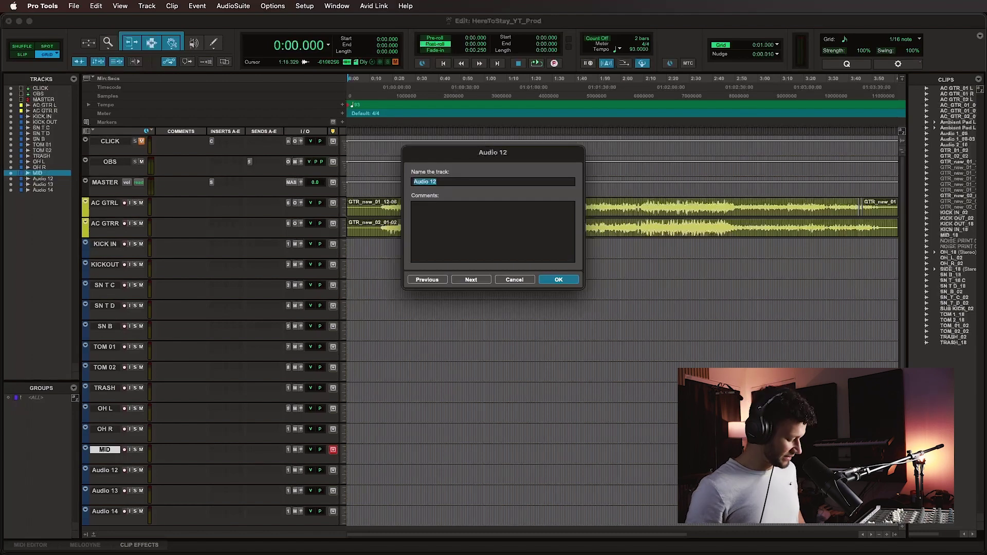
{"action": "type", "text": "SIDE"}
{"action": "key", "text": "Return"}
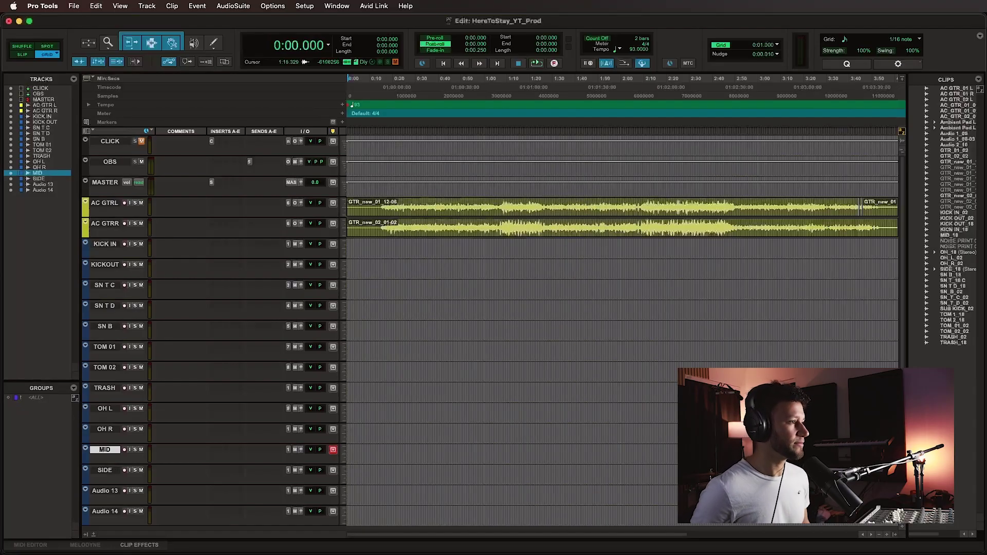
Name the side microphone tracks SIDE L and SIDE R, and colour all the drum tracks red.
{"action": "double_click", "coordinate": [111, 492]}
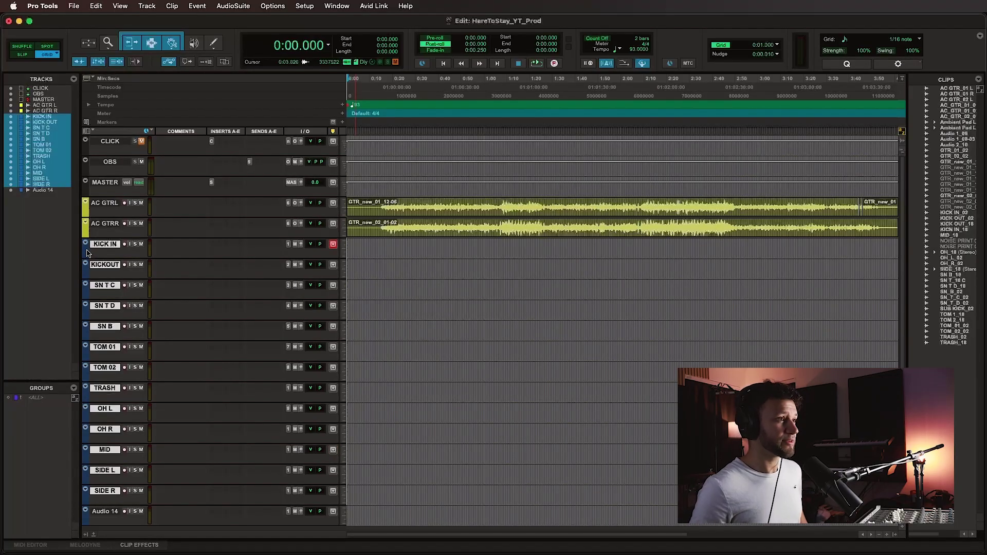
{"action": "double_click", "coordinate": [88, 253]}
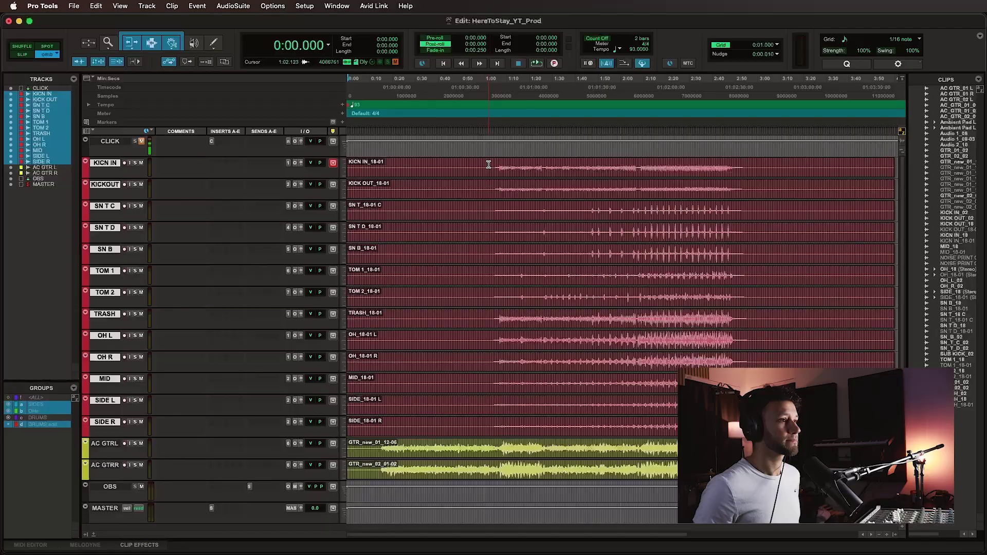
Play the session from about 1:02 with the mixer shown, and audition the kick and snare tracks soloed in turn.
{"action": "left_click", "coordinate": [489, 164]}
{"action": "key", "text": "space"}
{"action": "key", "text": "super+equal"}
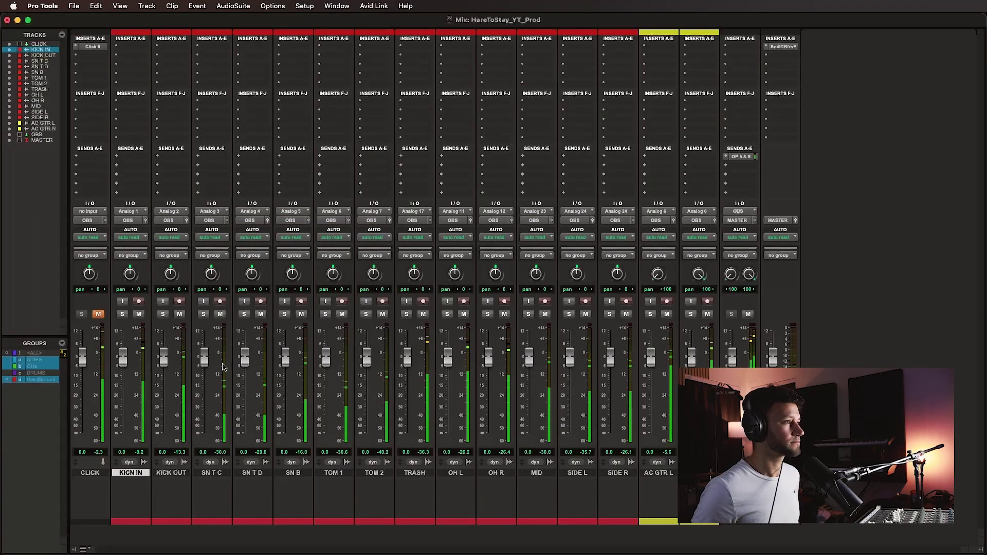
{"action": "left_click", "coordinate": [122, 314]}
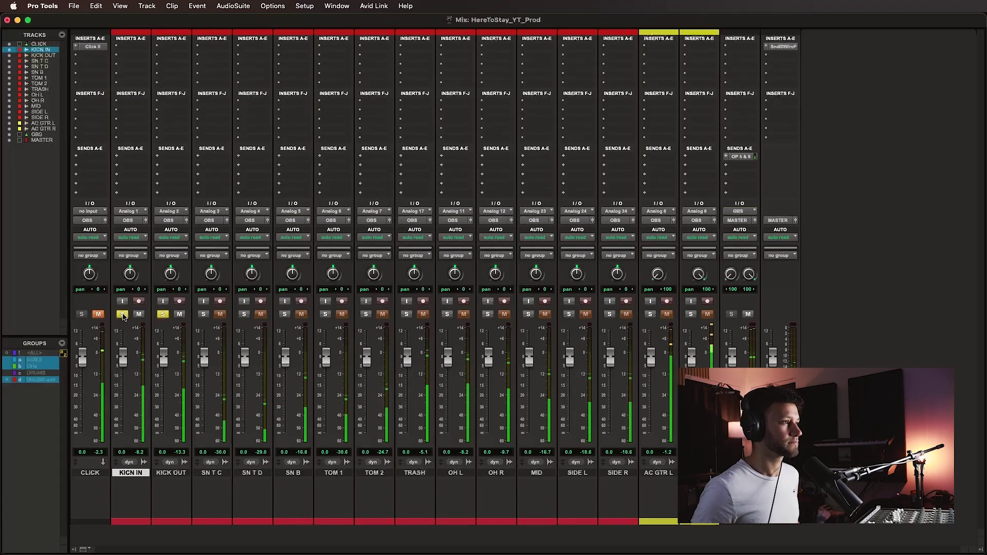
{"action": "left_click", "coordinate": [122, 314]}
{"action": "left_click", "coordinate": [203, 314]}
{"action": "left_click", "coordinate": [203, 314]}
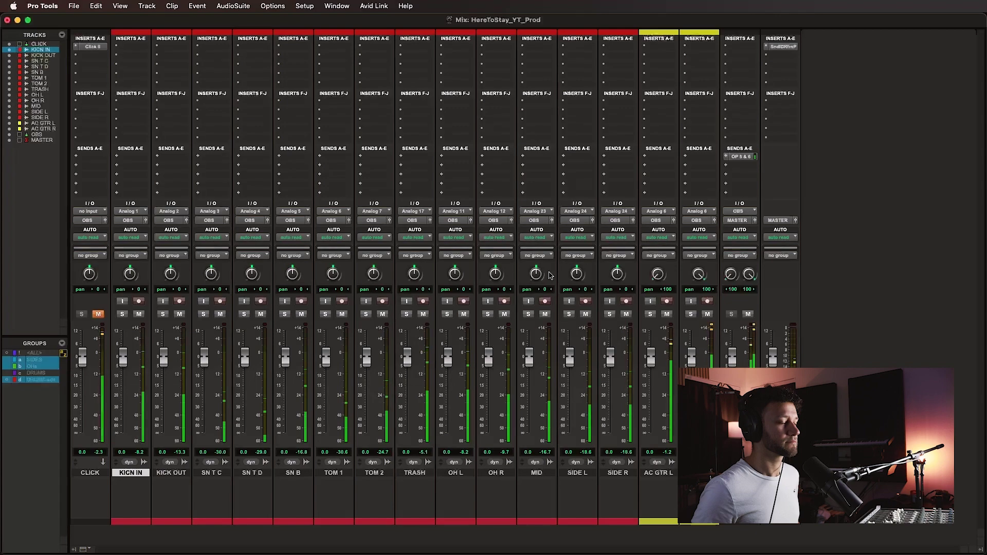
Lower the MID, SIDE L and SIDE R faders to about -7.8, -8.1 and -9.9 dB, and pan the overheads and sides wide left and right.
{"action": "left_click_drag", "start_coordinate": [569, 359], "coordinate": [528, 379]}
{"action": "left_click_drag", "start_coordinate": [495, 274], "coordinate": [497, 260]}
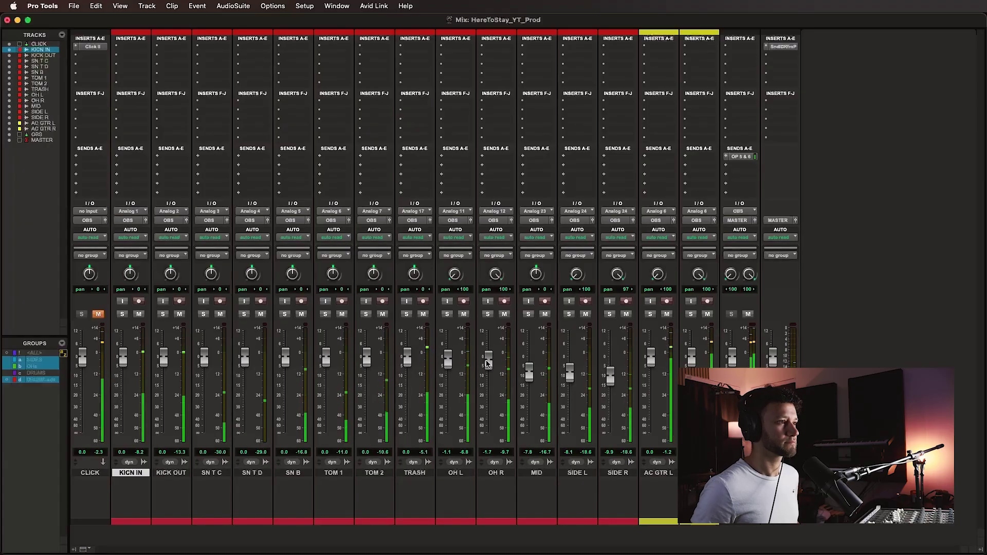
Audition the TRASH track soloed, and pull its fader all the way down.
{"action": "left_click", "coordinate": [407, 314]}
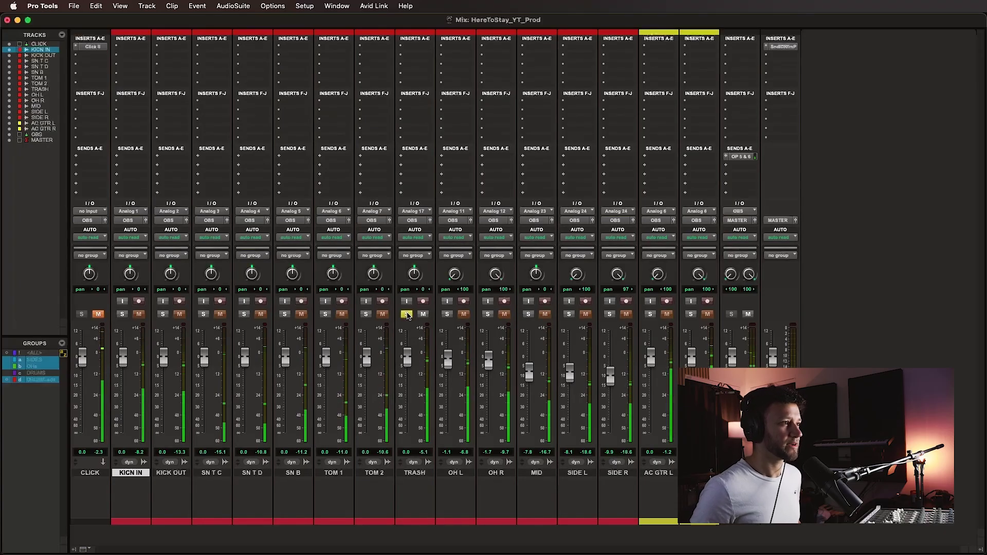
{"action": "left_click", "coordinate": [407, 314]}
{"action": "left_click_drag", "start_coordinate": [407, 358], "coordinate": [407, 434]}
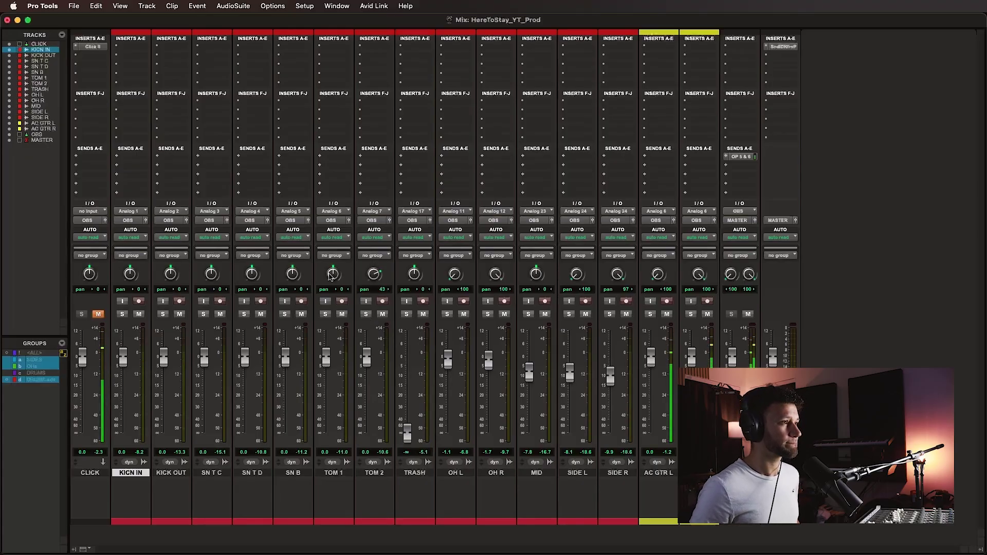
Pan TOM 1 32 left and TOM 2 43 right, raising the toms to +4.0 and +5.5 dB and the kicks to about +5.8 and +6.5 dB.
{"action": "left_click_drag", "start_coordinate": [326, 357], "coordinate": [369, 350]}
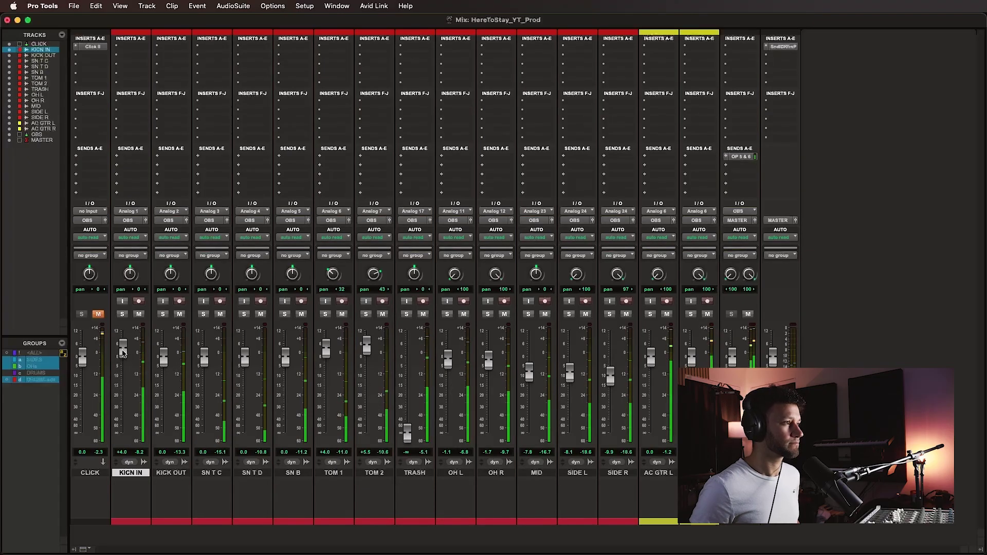
{"action": "left_click_drag", "start_coordinate": [163, 361], "coordinate": [165, 347]}
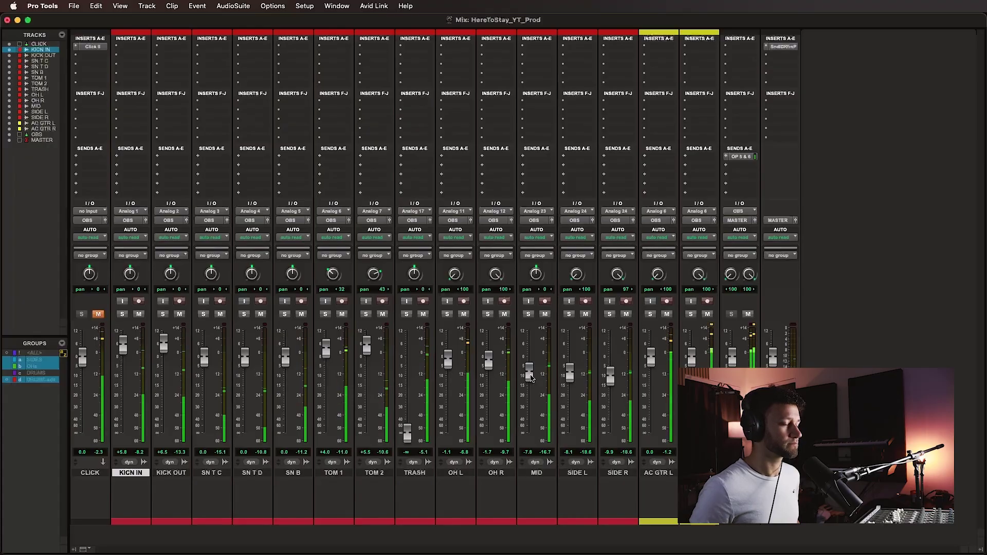
Rebalance the drum faders: MID -12.6, sides about -7, overheads about +1.5, kicks +5.0 and +1.1, snares about +4.3, -3.6 and -4.1 dB.
{"action": "left_click_drag", "start_coordinate": [615, 380], "coordinate": [615, 373]}
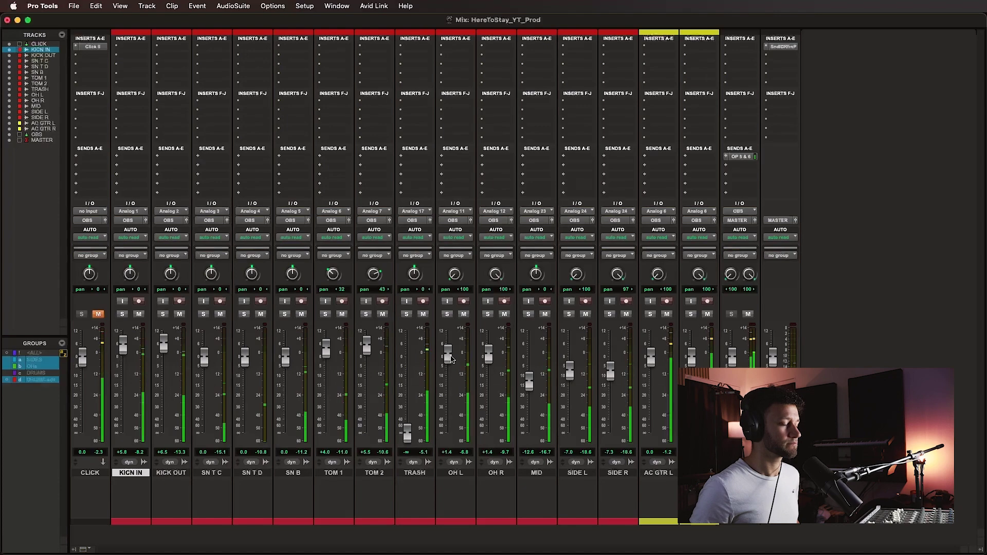
{"action": "left_click_drag", "start_coordinate": [159, 347], "coordinate": [205, 350]}
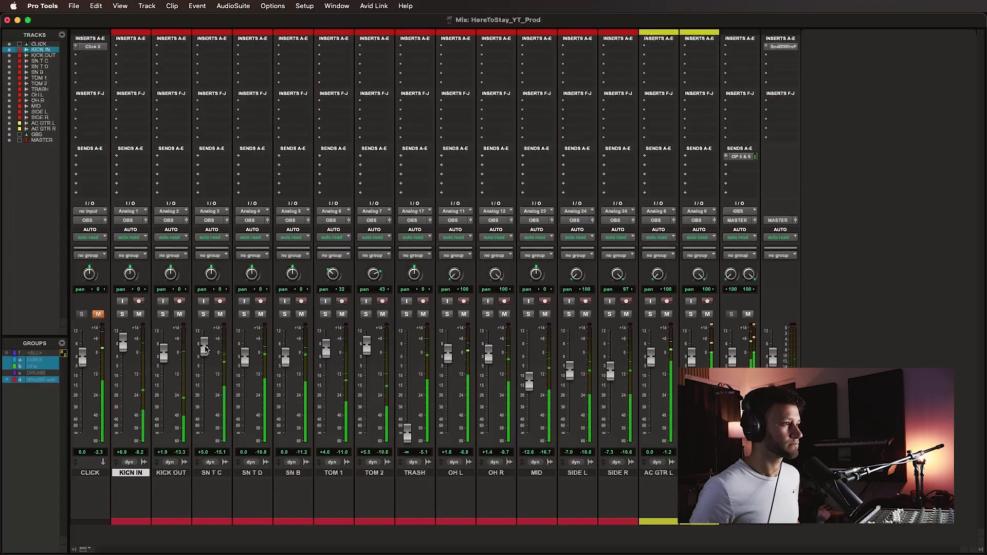
{"action": "left_click_drag", "start_coordinate": [246, 360], "coordinate": [246, 366]}
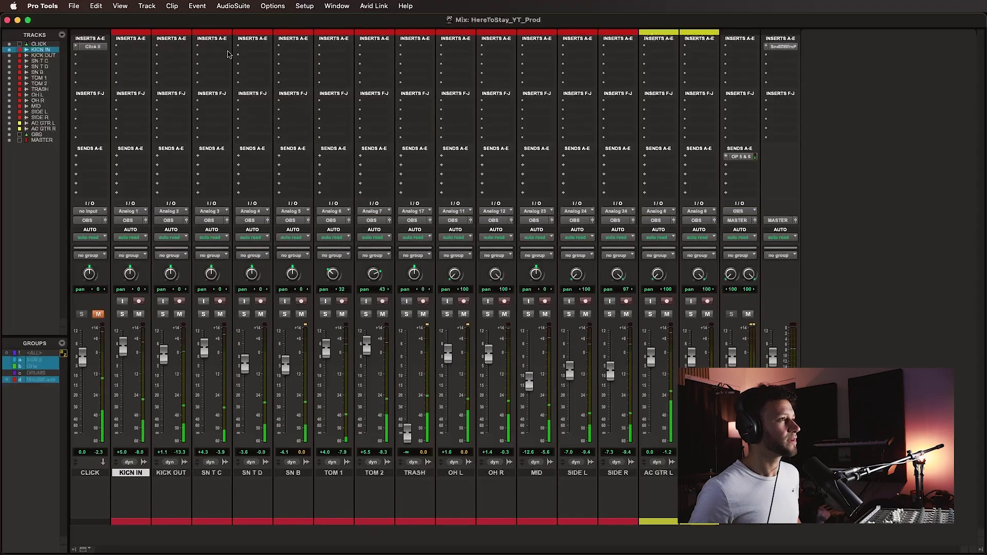
Insert MAutoAlign on the KICN IN track and assign it to the Bass drum 1 group.
{"action": "left_click", "coordinate": [134, 46]}
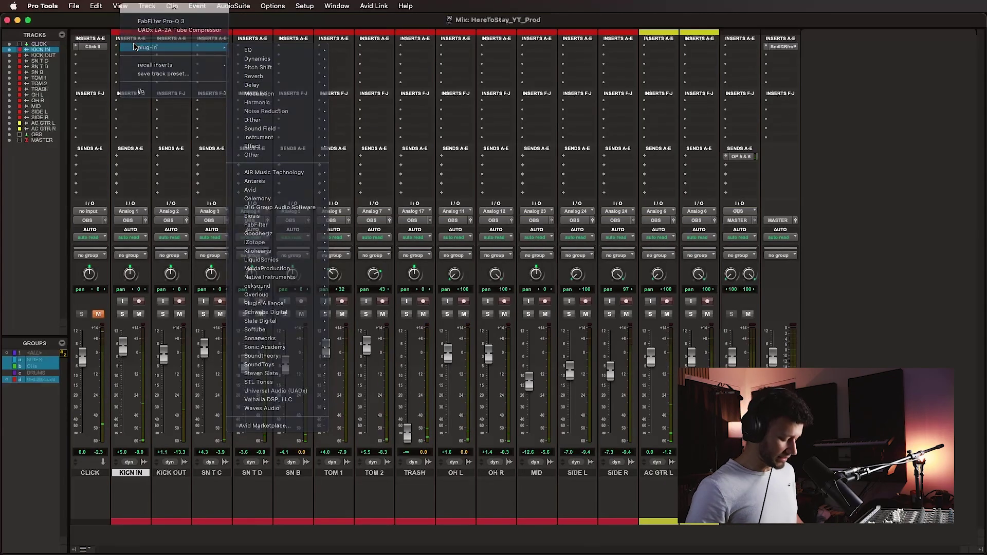
{"action": "type", "text": "mauto"}
{"action": "left_click", "coordinate": [214, 57]}
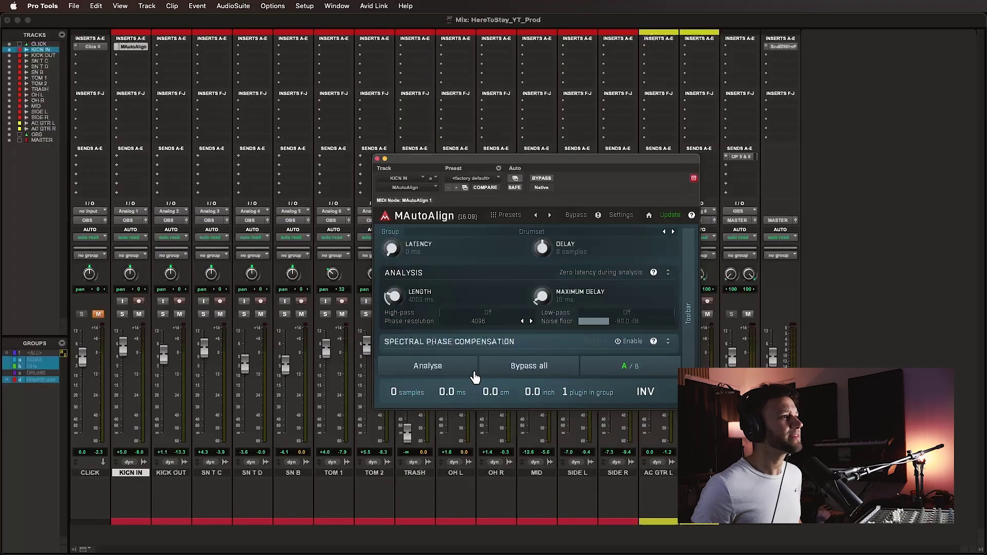
{"action": "left_click", "coordinate": [492, 231]}
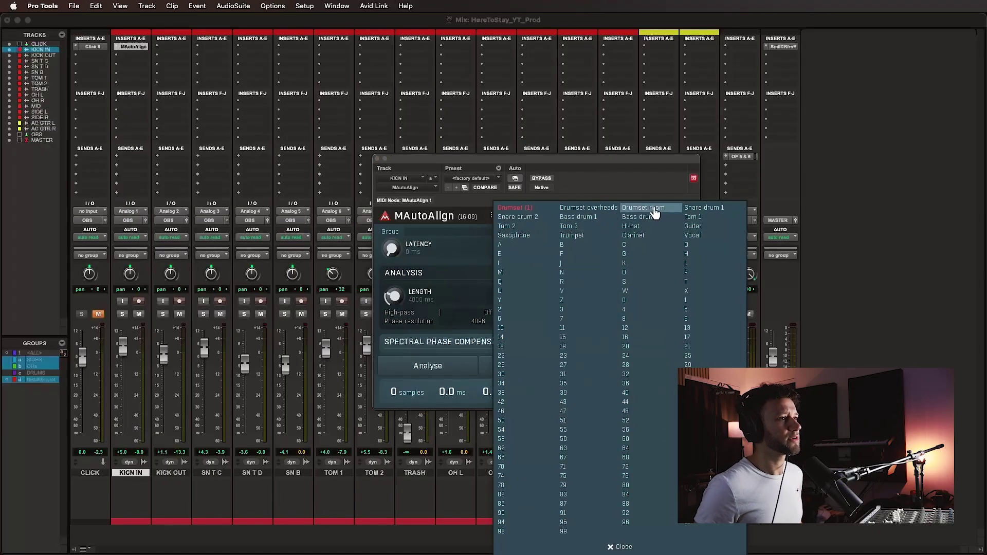
{"action": "left_click", "coordinate": [575, 216]}
Copy MAutoAlign to the KICK OUT track, analyse the bass drum group during playback, and close the plug-in.
{"action": "left_click_drag", "start_coordinate": [129, 47], "coordinate": [173, 48]}
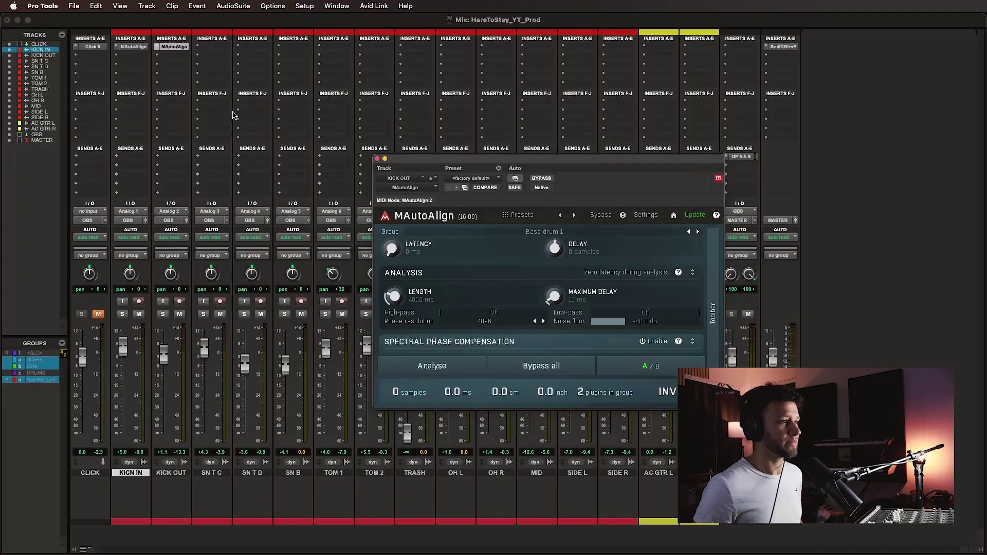
{"action": "left_click", "coordinate": [461, 368]}
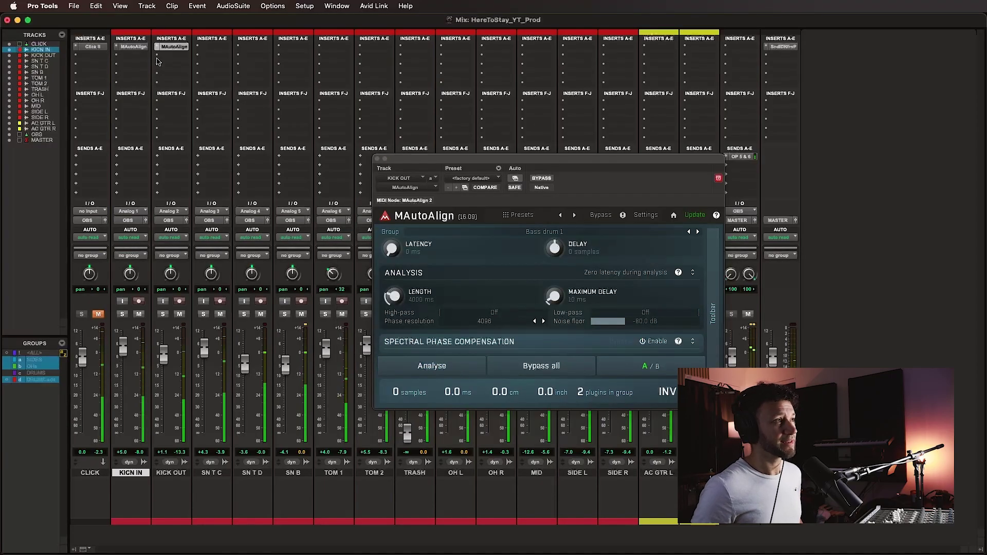
{"action": "left_click", "coordinate": [128, 49]}
{"action": "left_click", "coordinate": [179, 47]}
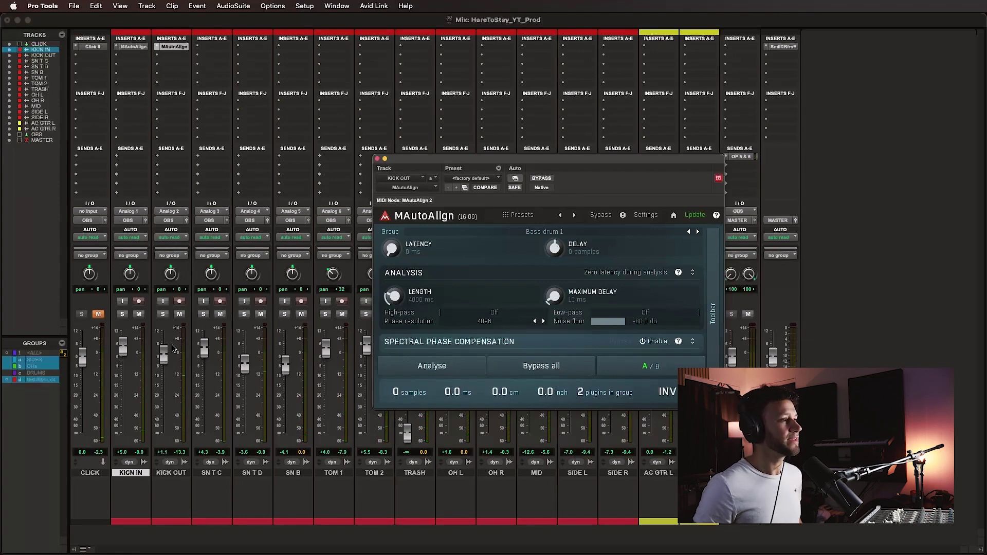
{"action": "left_click", "coordinate": [377, 158]}
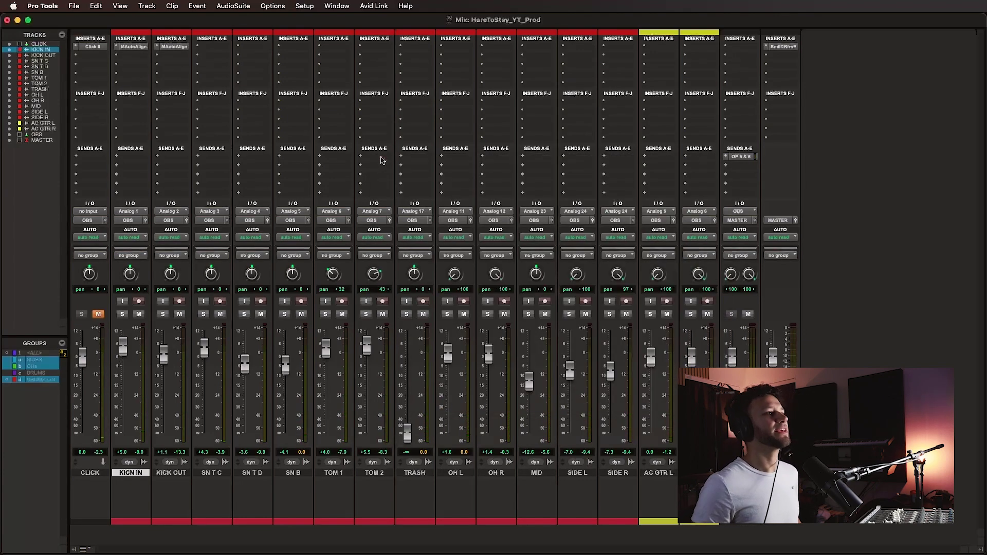
Insert MAutoAlign on the SN T C track and assign it to the Snare drum 1 group.
{"action": "left_click", "coordinate": [215, 49]}
{"action": "type", "text": "MAUTO"}
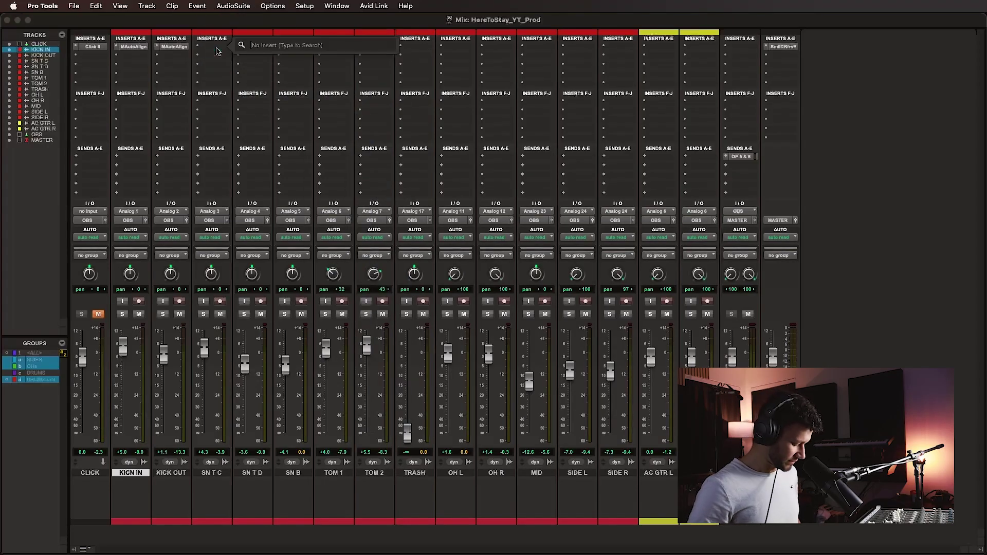
{"action": "left_click", "coordinate": [297, 58]}
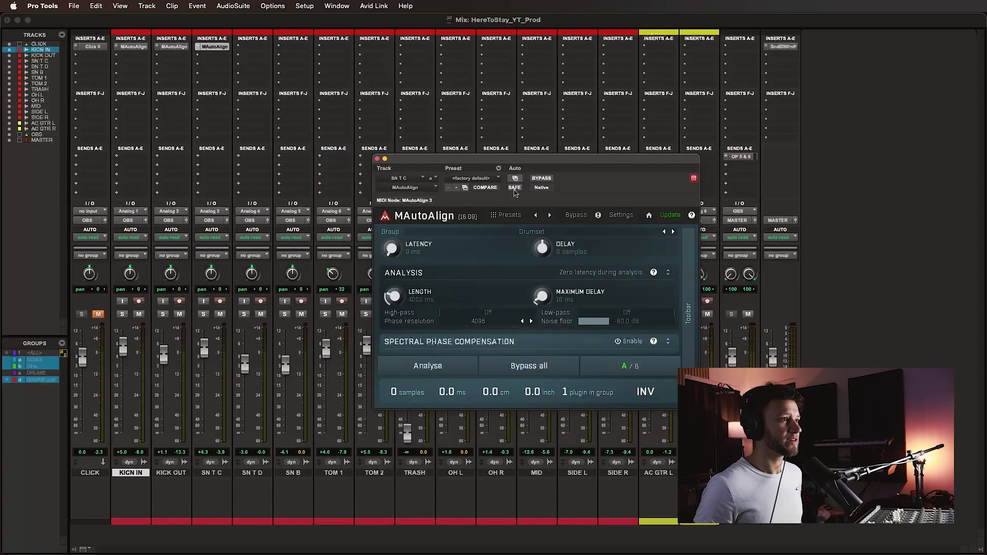
{"action": "left_click", "coordinate": [532, 232]}
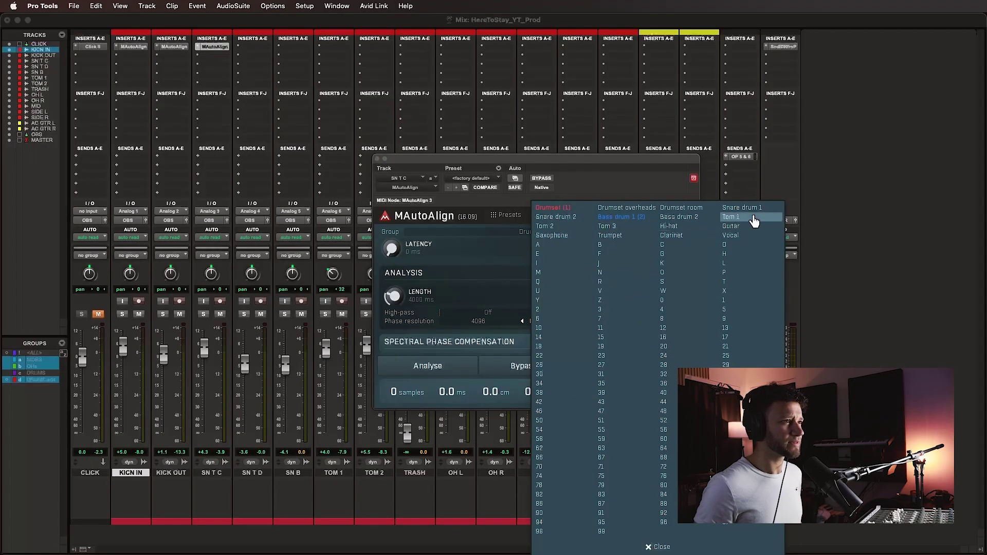
{"action": "left_click", "coordinate": [739, 208]}
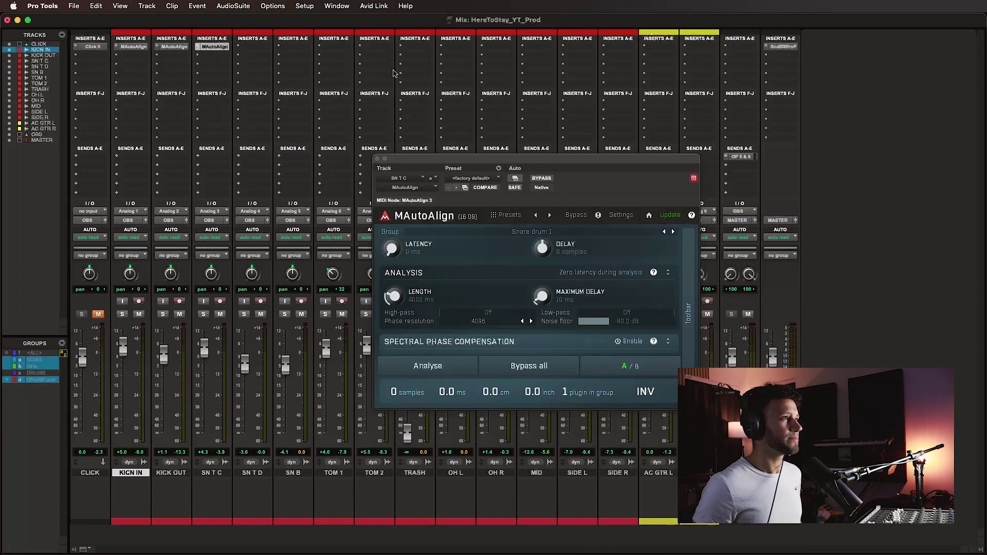
Copy the snare MAutoAlign to SN T D and SN B, analyse the group during playback, and close the plug-in.
{"action": "left_click_drag", "start_coordinate": [218, 49], "coordinate": [257, 49]}
{"action": "left_click_drag", "start_coordinate": [258, 49], "coordinate": [292, 50]}
{"action": "key", "text": "space"}
{"action": "left_click", "coordinate": [440, 366]}
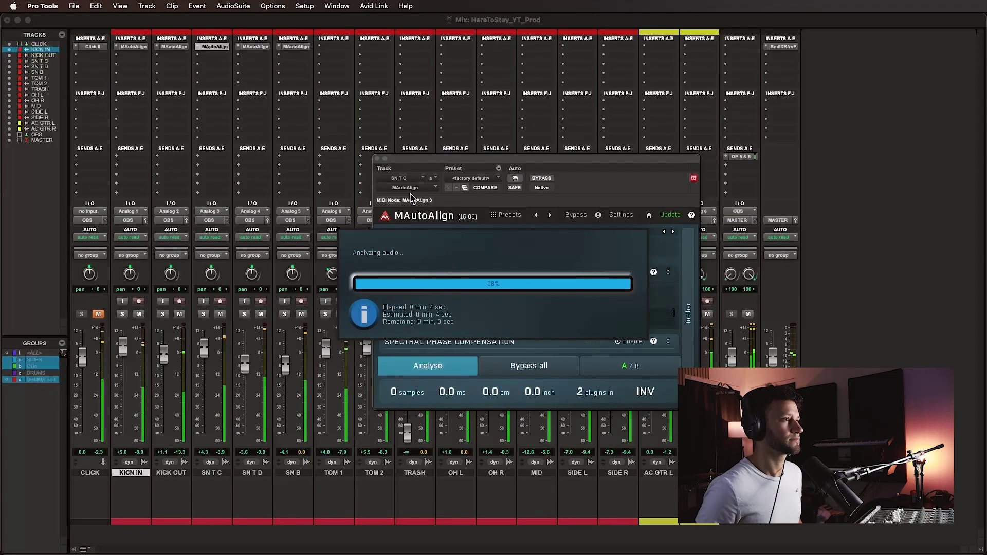
{"action": "left_click", "coordinate": [377, 158]}
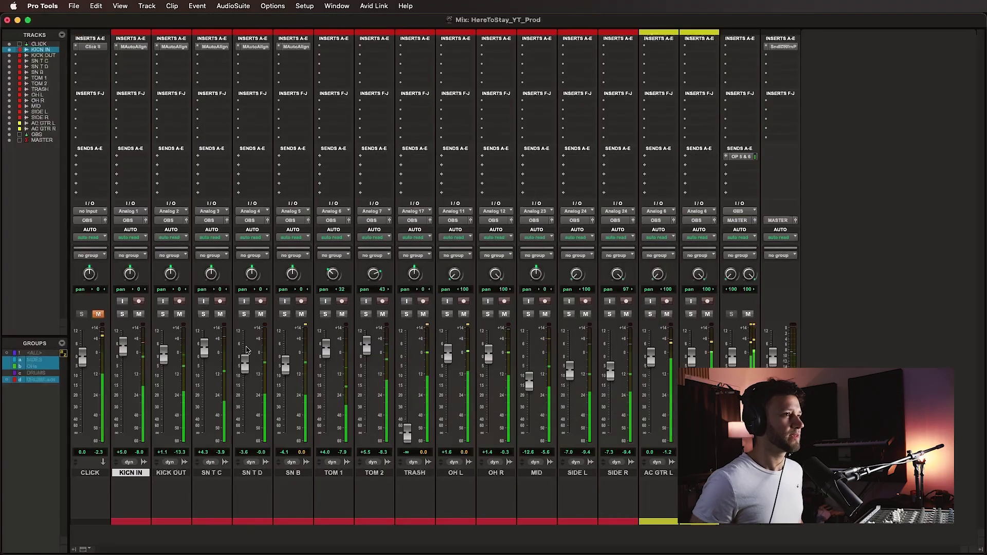
Review the SoundID Reference calibration settings on the MASTER track, and close the plug-in.
{"action": "left_click", "coordinate": [780, 46]}
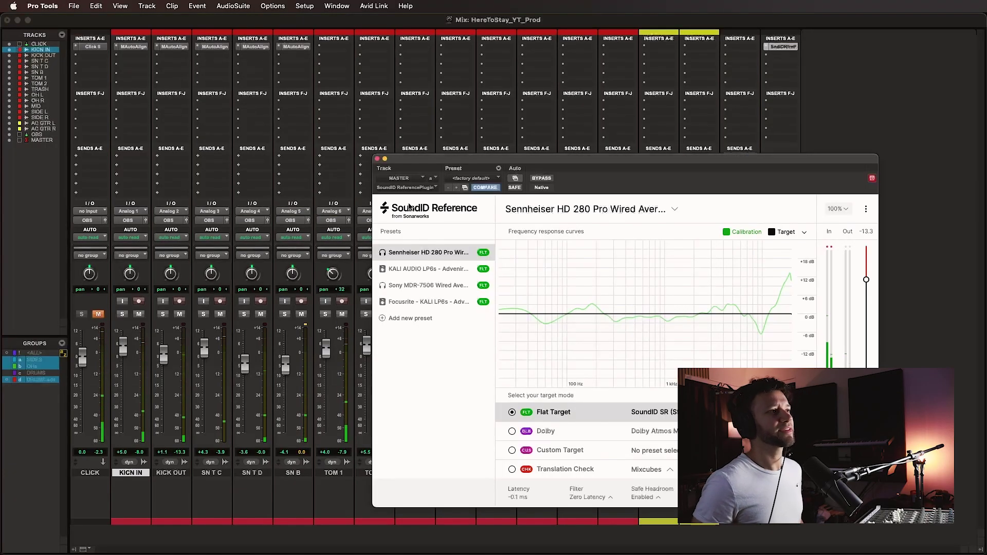
{"action": "left_click", "coordinate": [646, 402]}
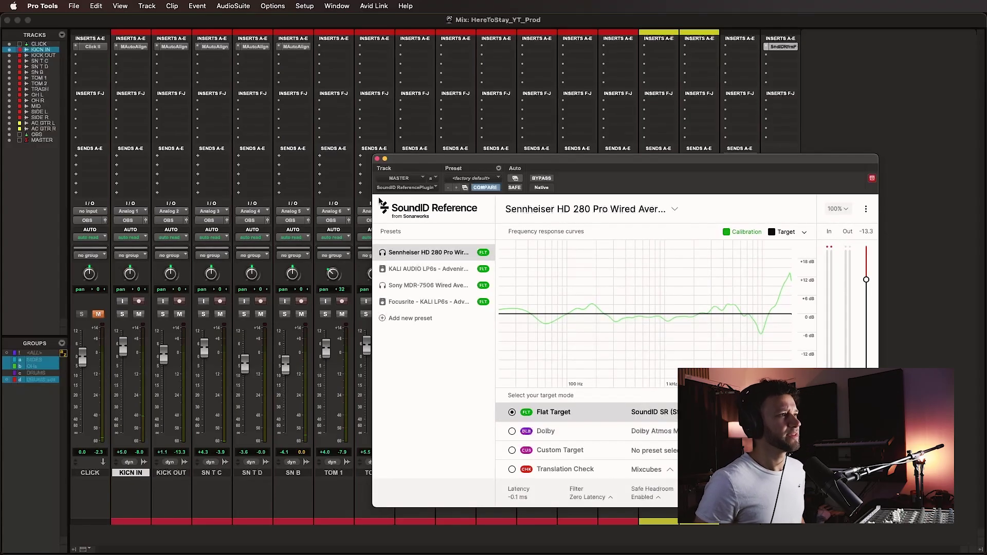
{"action": "left_click", "coordinate": [377, 159]}
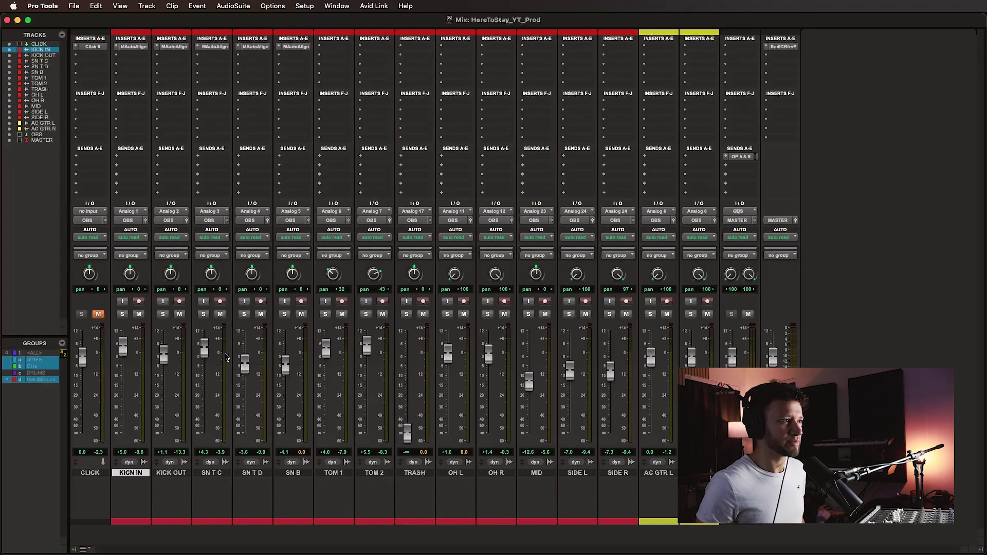
Play the session and set the SN T C, SN T D and SN B faders to +4.8, -0.9 and -17.7 dB.
{"action": "key", "text": "space"}
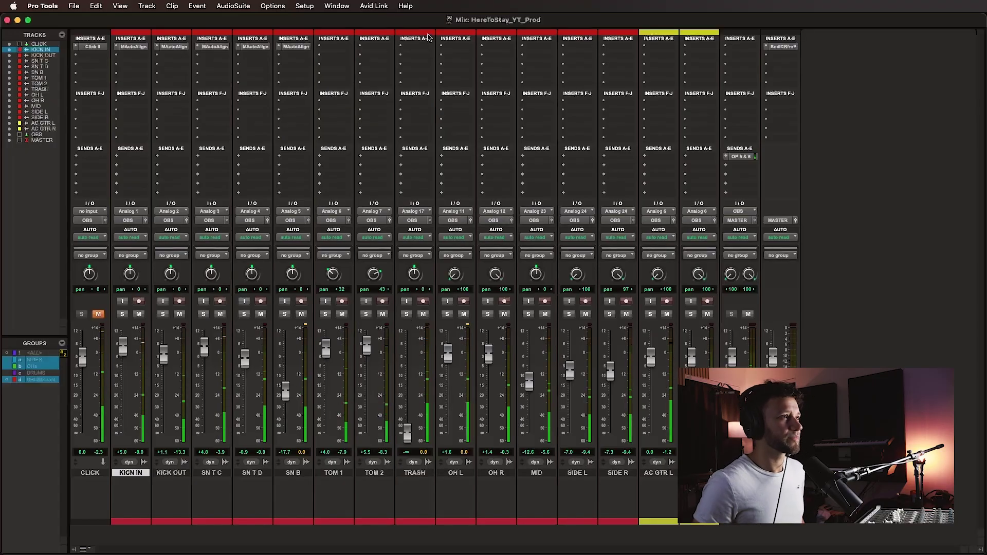
Insert Virtual Mix Rack (mono) on the TRASH track and load its EMPTY preset.
{"action": "left_click", "coordinate": [420, 47]}
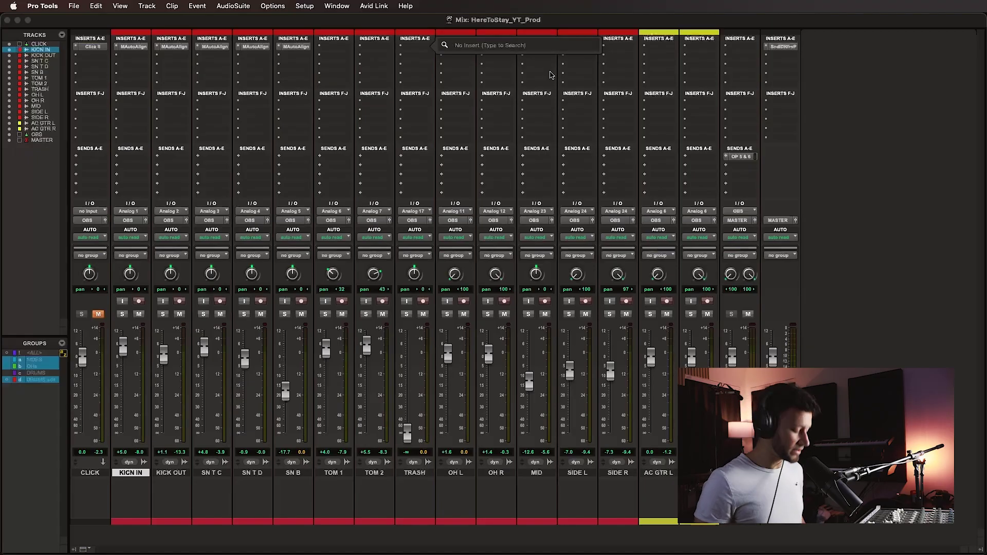
{"action": "type", "text": "clip"}
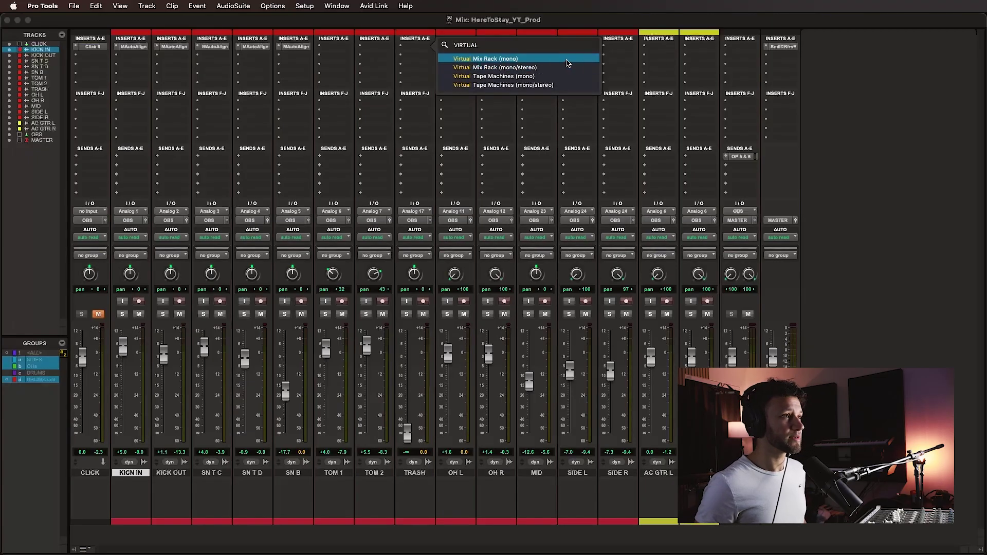
{"action": "left_click", "coordinate": [566, 63]}
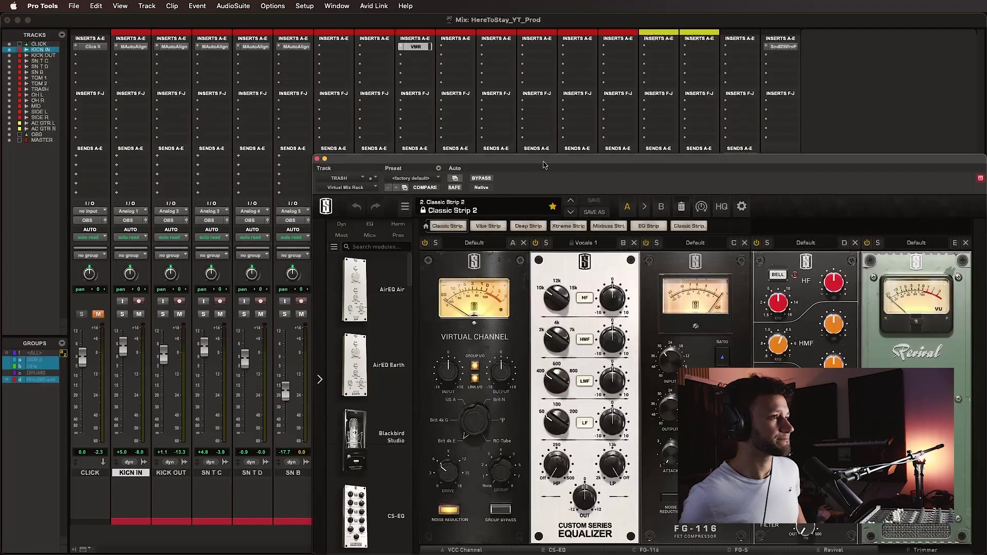
{"action": "left_click", "coordinate": [411, 178]}
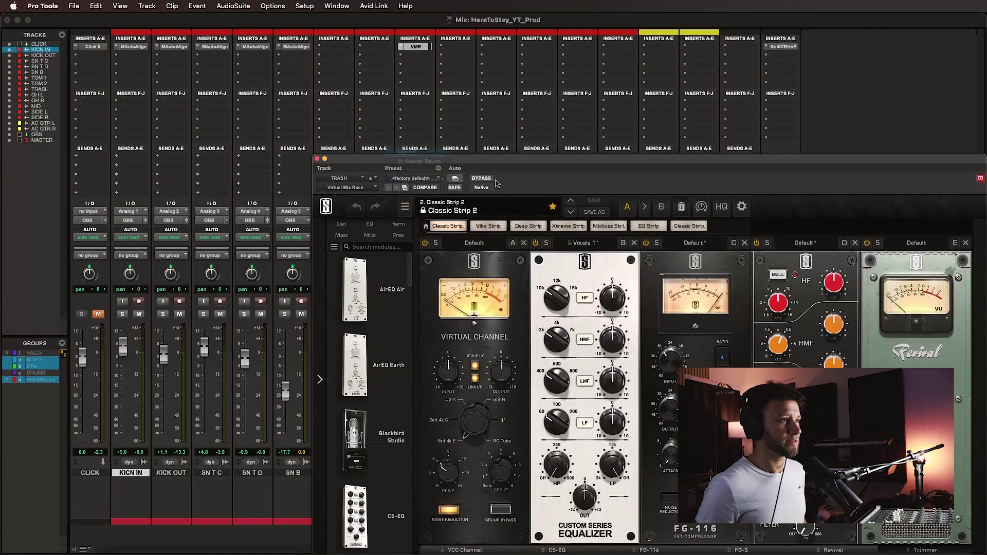
{"action": "left_click", "coordinate": [411, 169]}
{"action": "left_click_drag", "start_coordinate": [527, 161], "coordinate": [405, 92]}
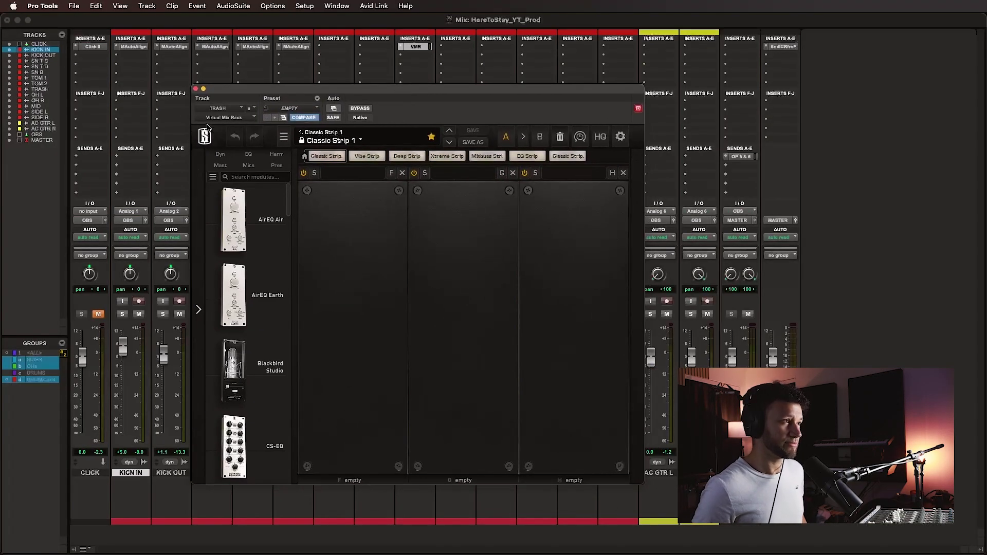
Place the FG-Stress dynamics module in the first rack slot, and move the plug-in window clear of the TRASH channel.
{"action": "left_click", "coordinate": [221, 154]}
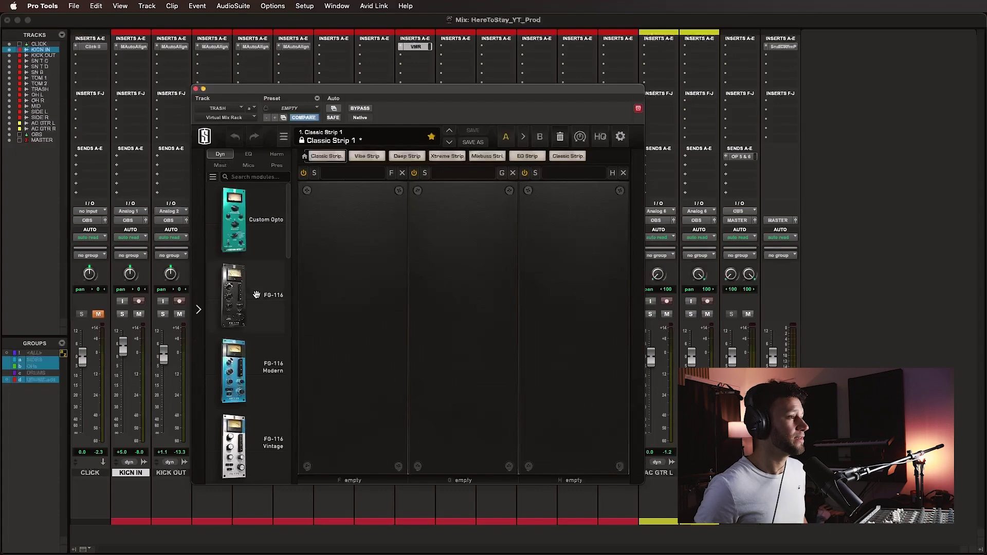
{"action": "scroll", "coordinate": [257, 294], "scroll_direction": "down", "scroll_amount": 1}
{"action": "scroll", "coordinate": [251, 288], "scroll_direction": "down", "scroll_amount": 10}
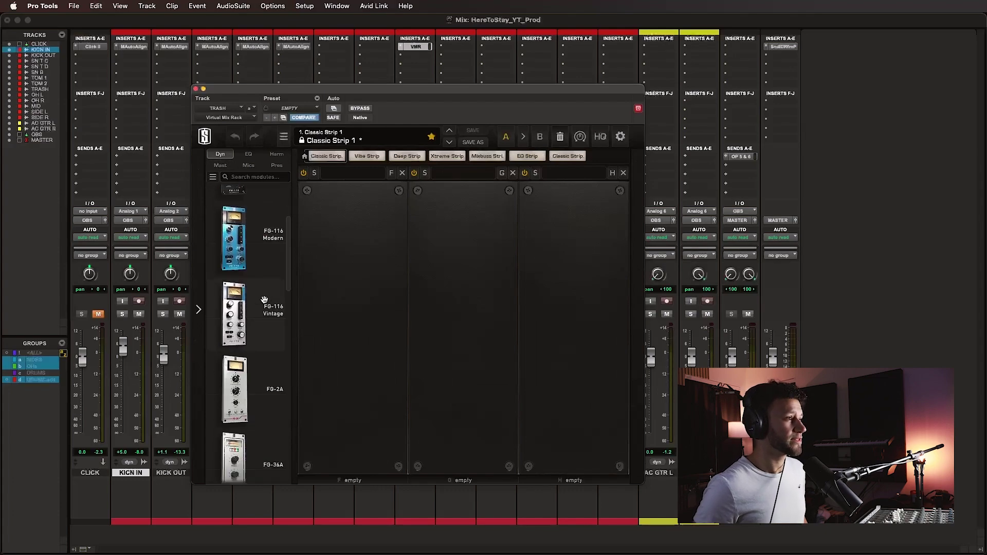
{"action": "scroll", "coordinate": [257, 303], "scroll_direction": "down", "scroll_amount": 10}
{"action": "left_click_drag", "start_coordinate": [234, 303], "coordinate": [371, 316]}
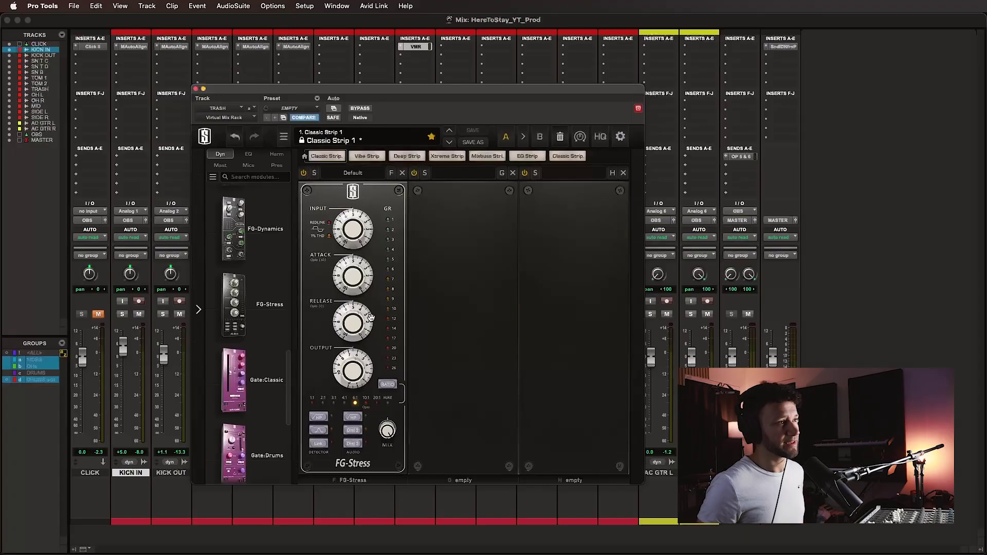
{"action": "left_click_drag", "start_coordinate": [393, 92], "coordinate": [375, 102]}
Solo TRASH during playback at 0.0 dB, and set FG-Stress to Nuke ratio, input 10.5 and attack 10.5, adjusting the release.
{"action": "key", "text": "space"}
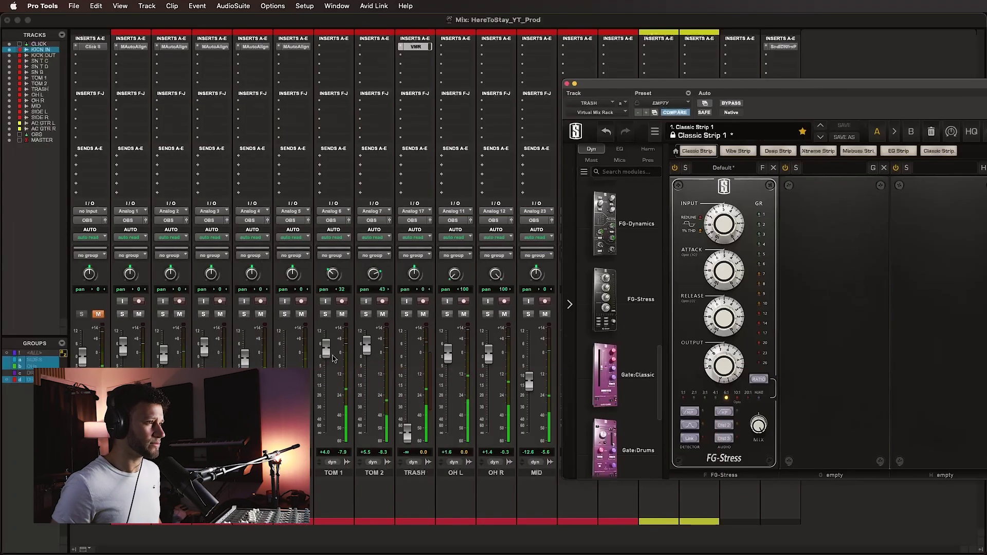
{"action": "left_click", "coordinate": [406, 314]}
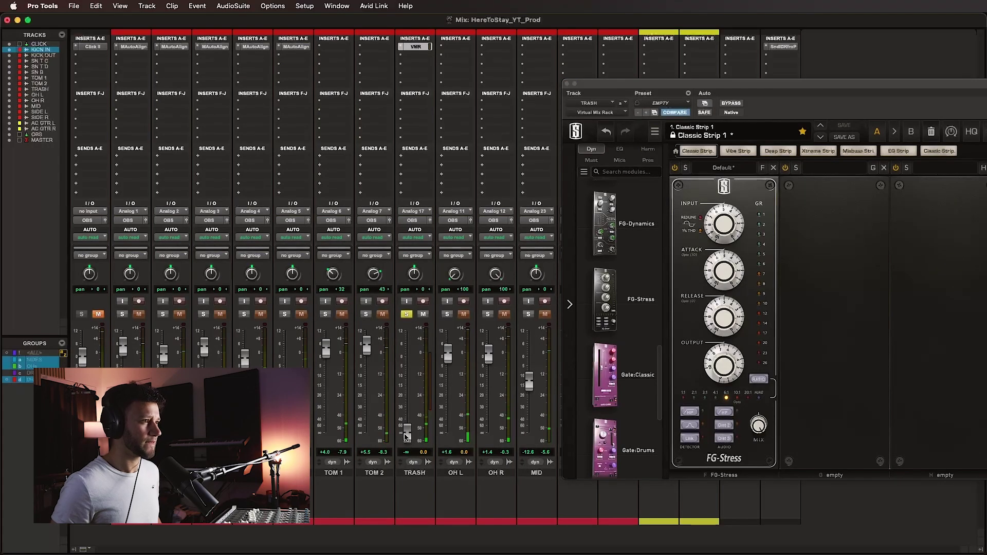
{"action": "left_click_drag", "start_coordinate": [723, 226], "coordinate": [723, 218]}
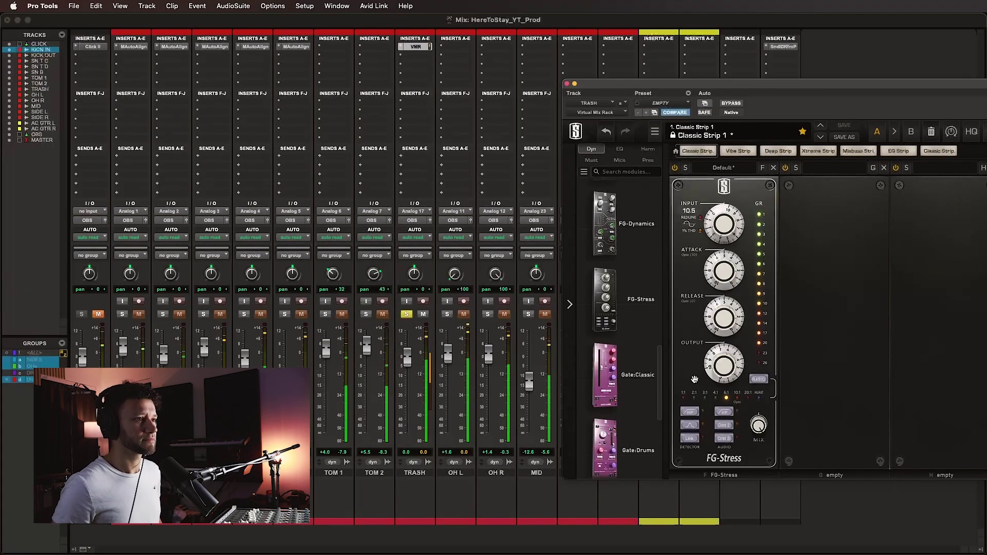
{"action": "left_click", "coordinate": [757, 402]}
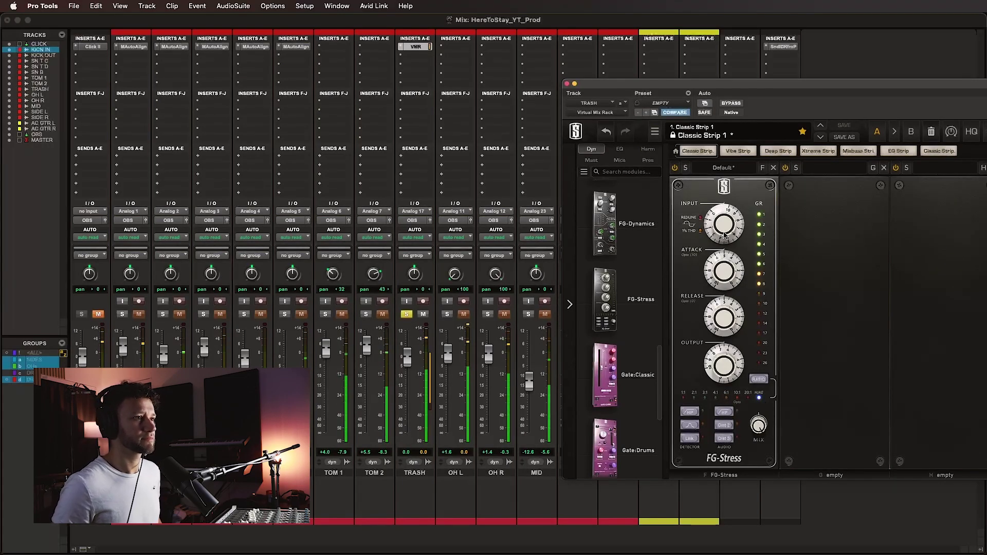
{"action": "left_click_drag", "start_coordinate": [720, 280], "coordinate": [727, 119]}
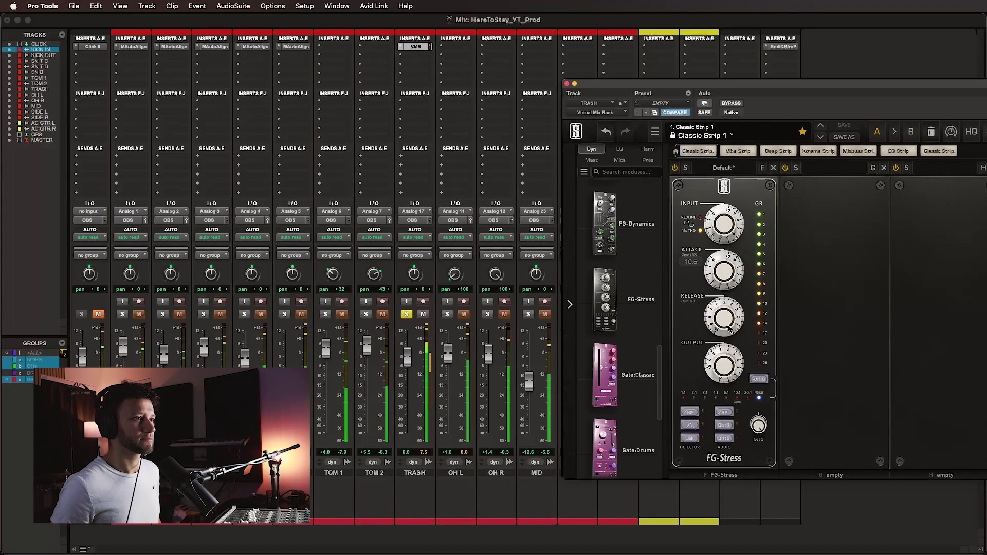
{"action": "left_click_drag", "start_coordinate": [738, 308], "coordinate": [739, 553]}
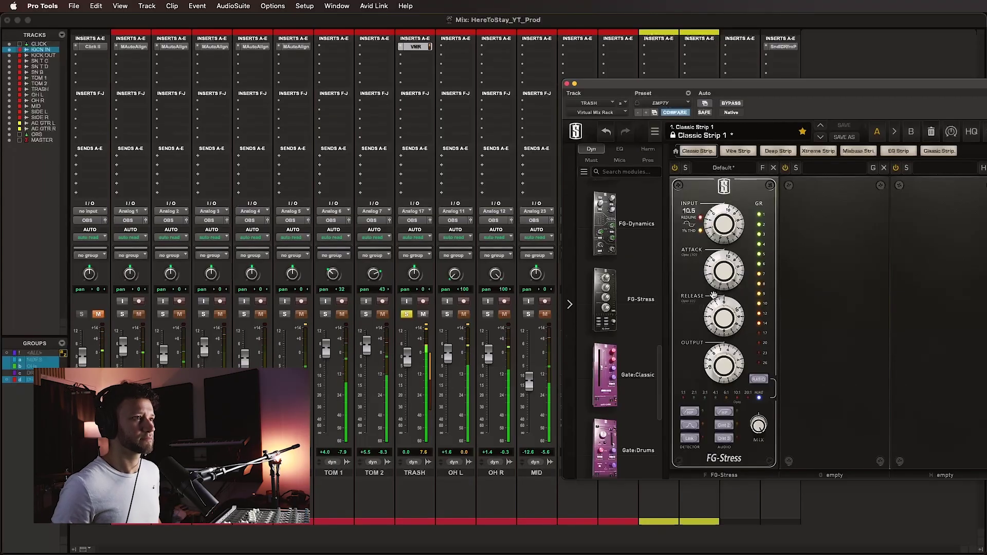
Compare the TRASH sound with the rack bypassed and active, and set the FG-Stress output to 4.80.
{"action": "left_click", "coordinate": [732, 104]}
{"action": "left_click", "coordinate": [737, 103]}
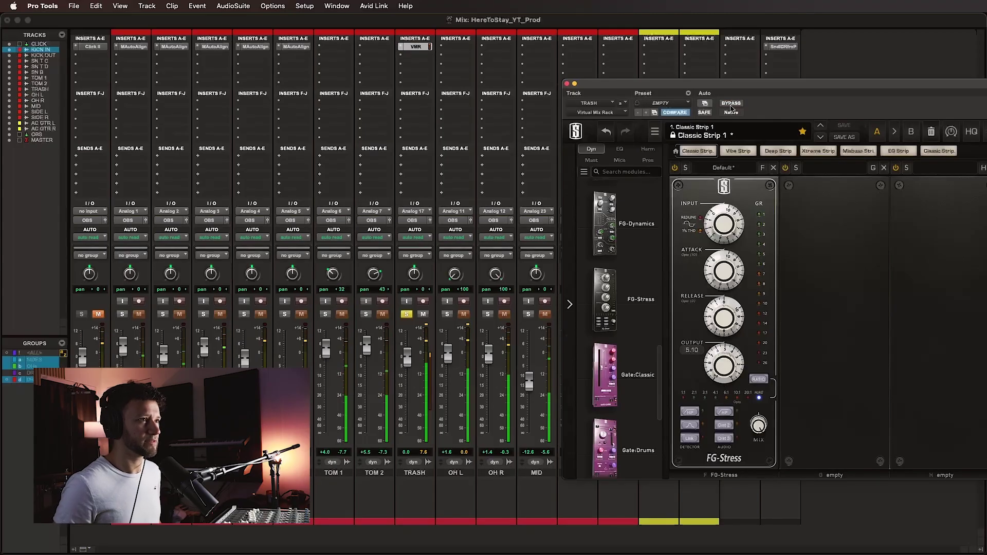
{"action": "left_click", "coordinate": [730, 103]}
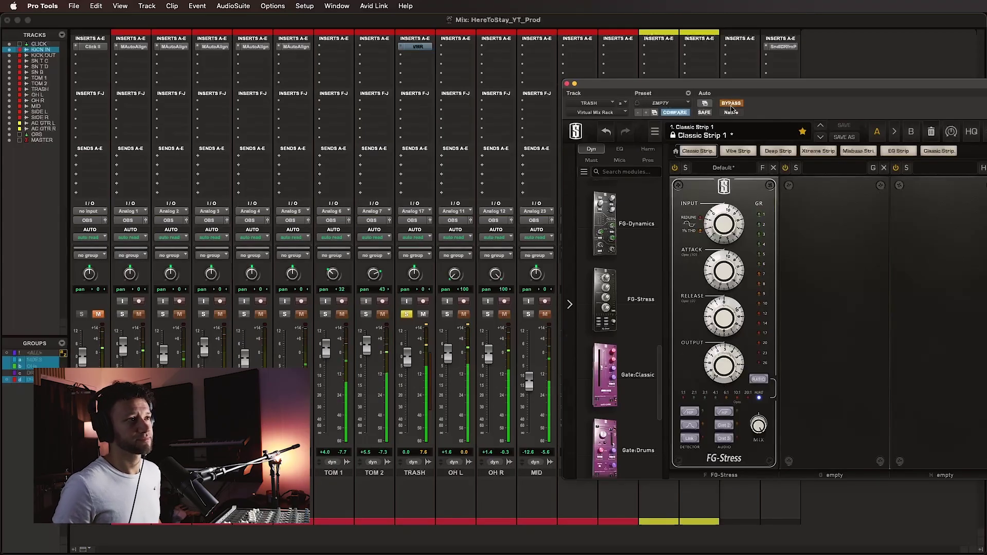
{"action": "left_click", "coordinate": [731, 105]}
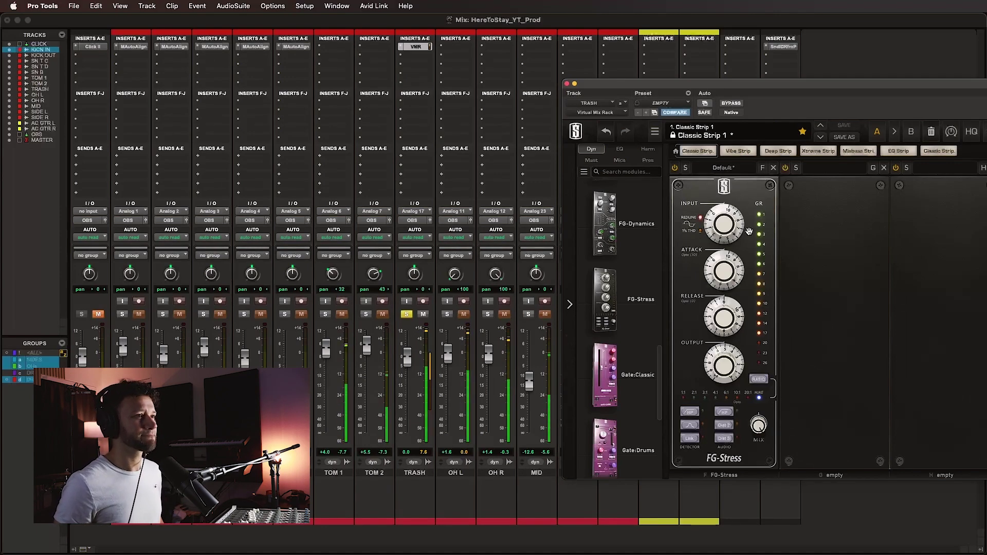
{"action": "left_click", "coordinate": [732, 105]}
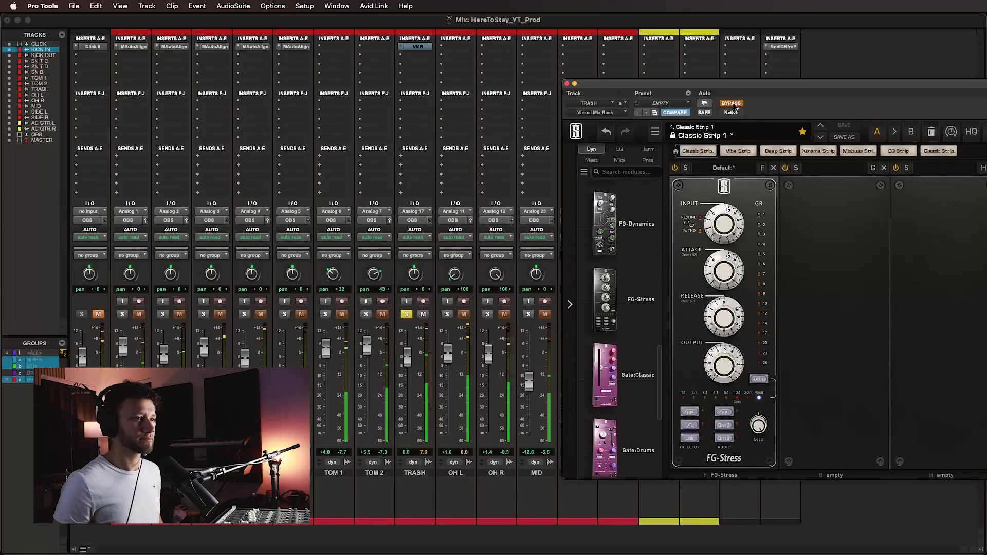
{"action": "left_click", "coordinate": [731, 103]}
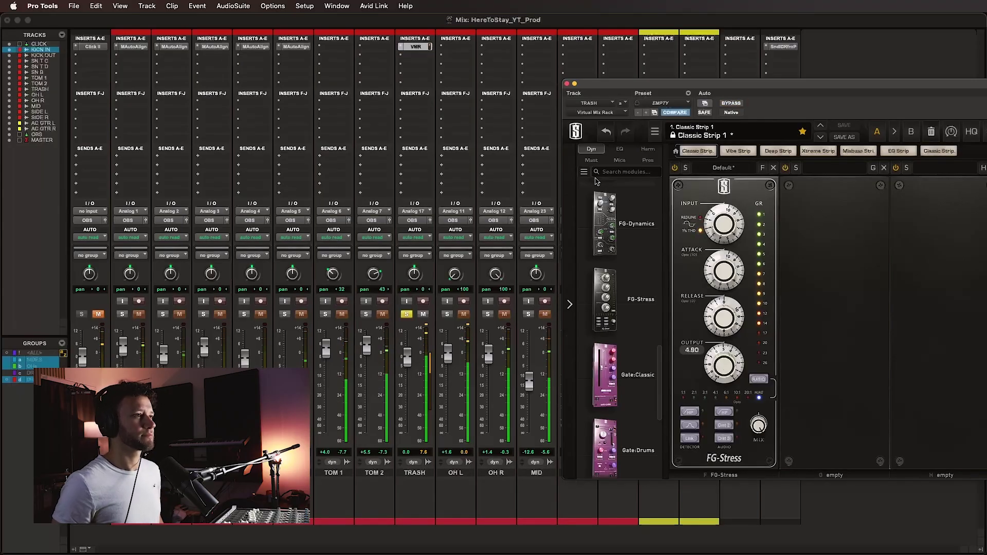
Close the rack, lower the TRASH fader to -7.8 dB, and compare the full mix with TRASH muted and unmuted.
{"action": "left_click", "coordinate": [566, 83]}
{"action": "left_click", "coordinate": [405, 315]}
{"action": "mouse_move", "coordinate": [408, 368]}
{"action": "left_mouse_down"}
{"action": "mouse_move", "coordinate": [410, 443]}
{"action": "mouse_move", "coordinate": [412, 385]}
{"action": "left_mouse_up"}
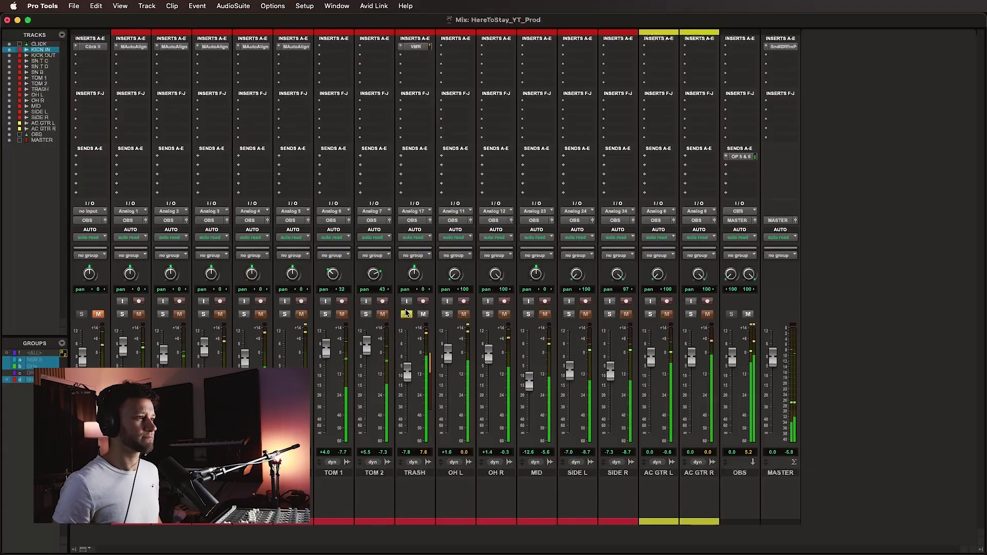
{"action": "left_click", "coordinate": [424, 314]}
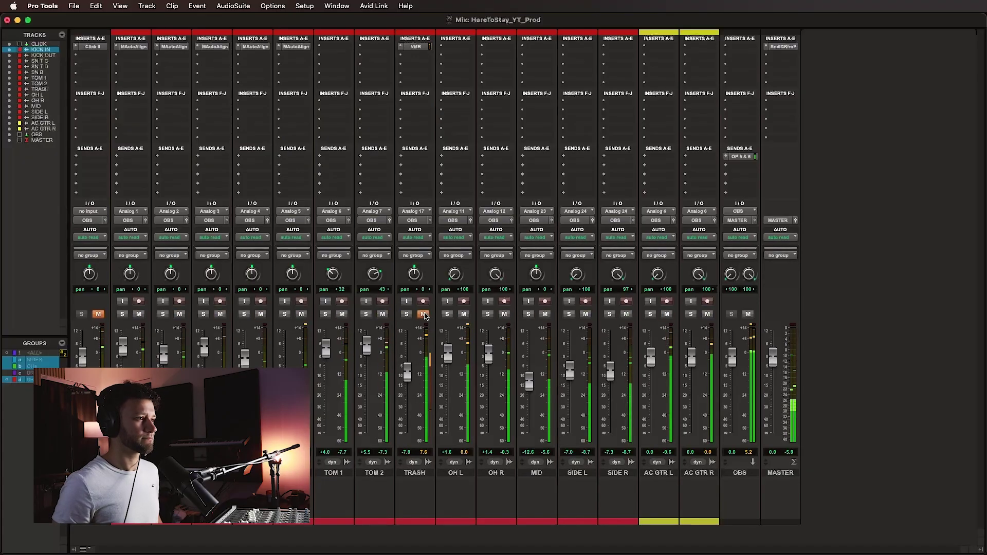
{"action": "left_click", "coordinate": [424, 315]}
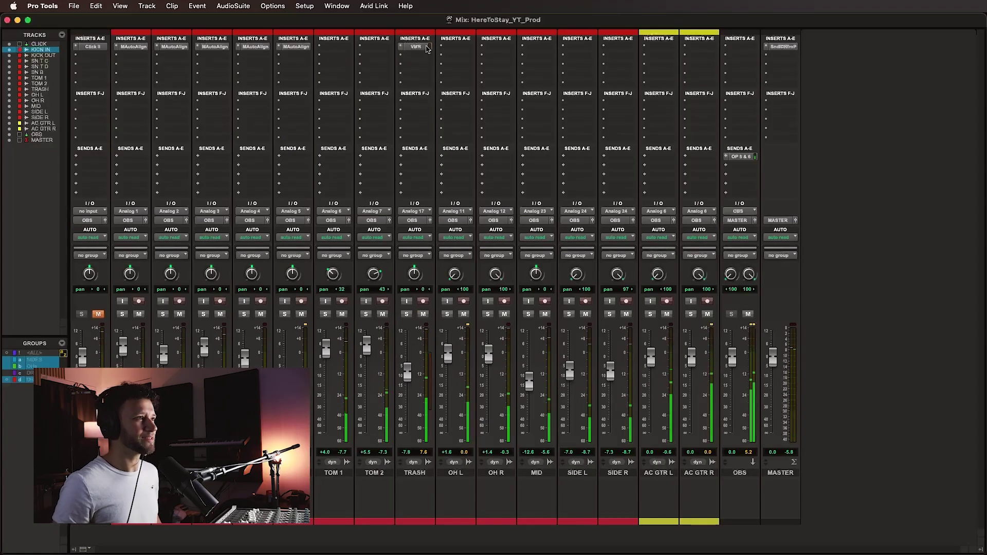
Reopen the TRASH rack and add the Revival harmonics module to the second slot.
{"action": "left_click", "coordinate": [415, 47]}
{"action": "left_click_drag", "start_coordinate": [707, 85], "coordinate": [567, 70]}
{"action": "left_click", "coordinate": [601, 150]}
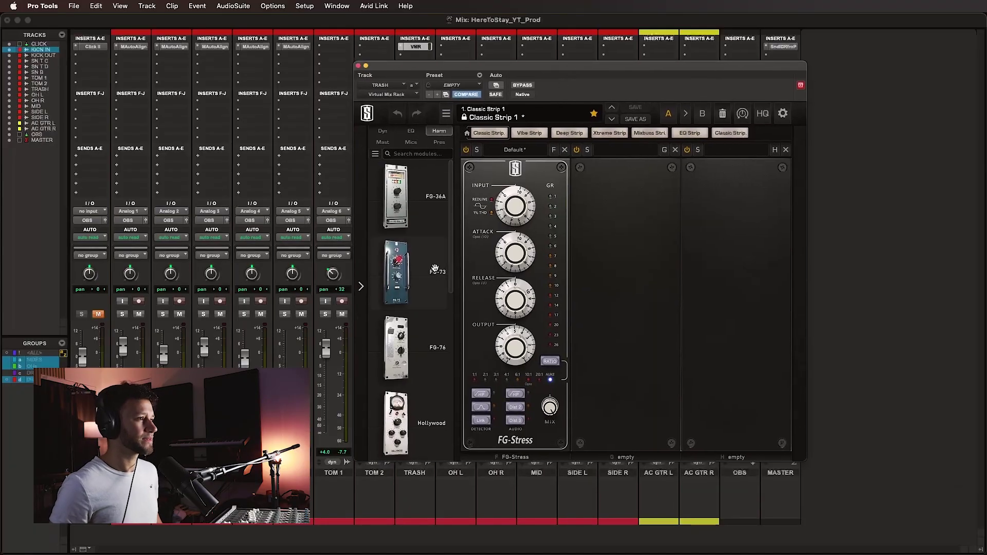
{"action": "scroll", "coordinate": [423, 277], "scroll_direction": "down", "scroll_amount": 10}
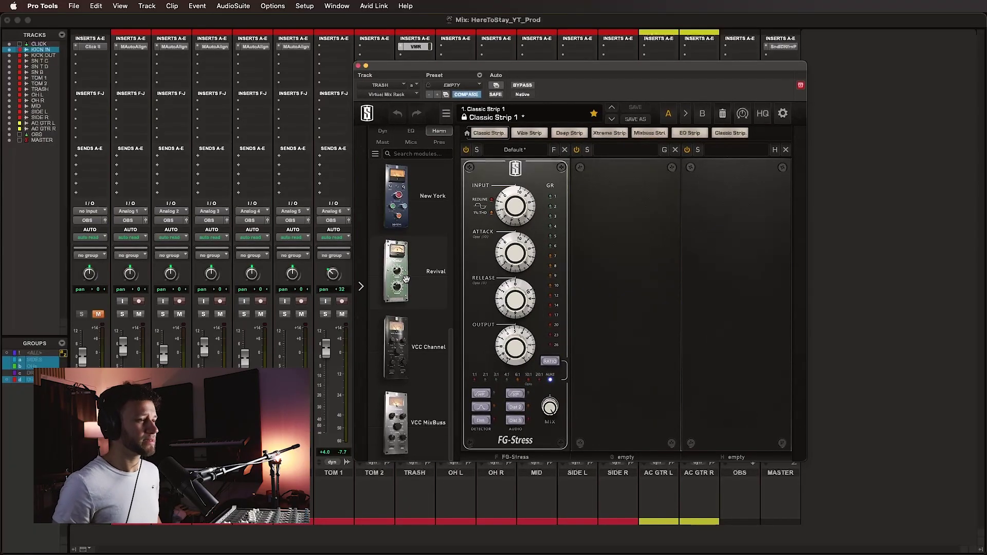
{"action": "double_click", "coordinate": [406, 279]}
Solo TRASH, compare the rack against bypass, and raise Revival's Thickness with Shimmer set to 7.22.
{"action": "left_click_drag", "start_coordinate": [628, 330], "coordinate": [628, 298]}
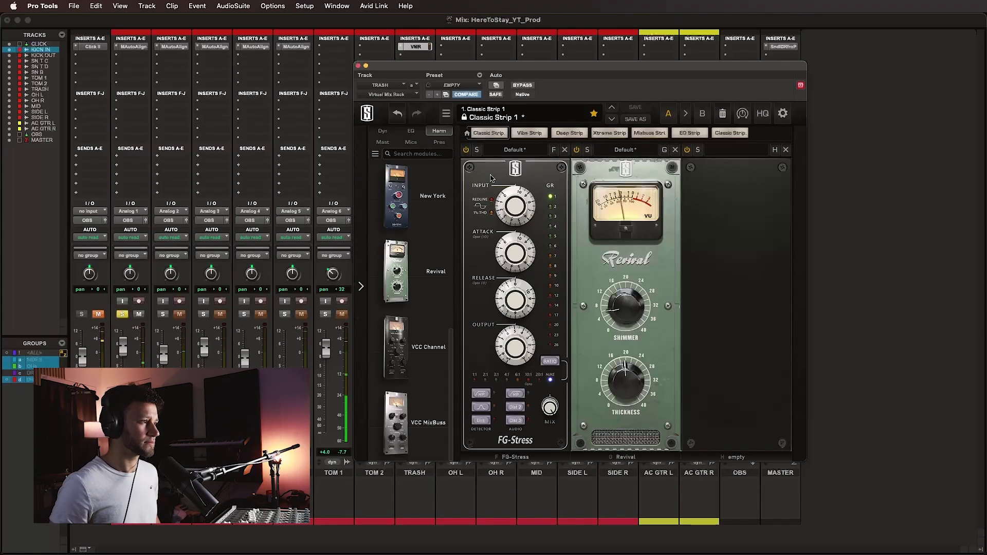
{"action": "left_click", "coordinate": [415, 474]}
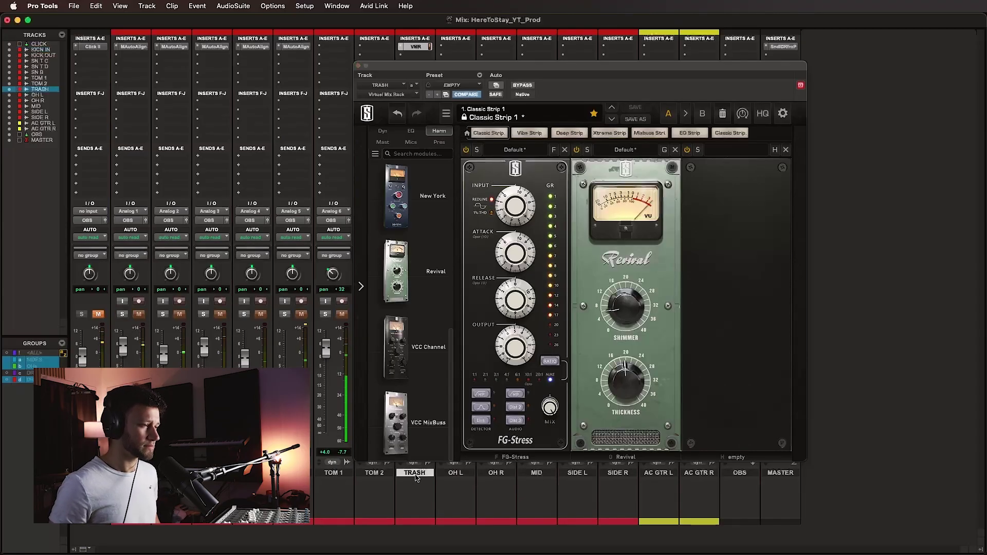
{"action": "left_click", "coordinate": [518, 86]}
{"action": "left_click", "coordinate": [518, 85]}
{"action": "left_click_drag", "start_coordinate": [646, 369], "coordinate": [627, 309]}
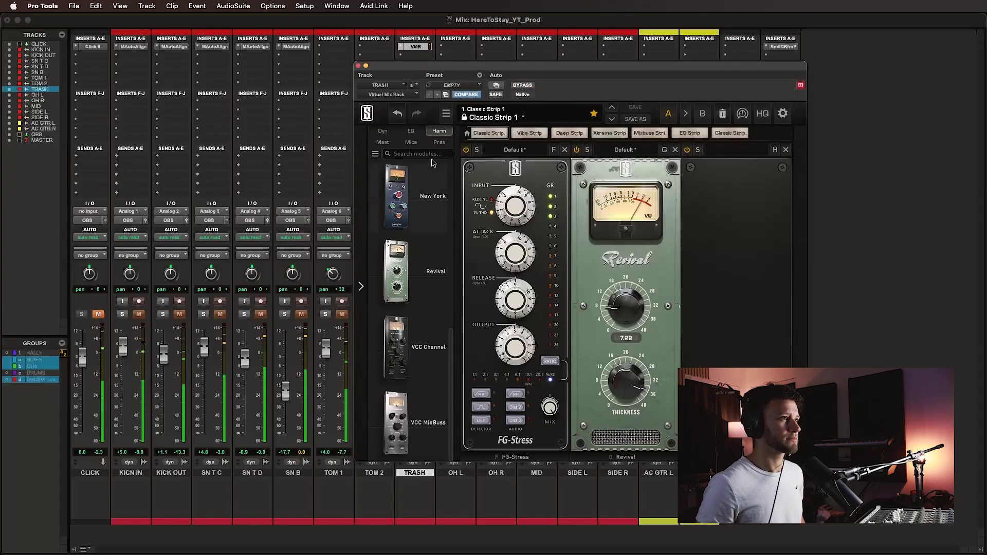
Move the VMR plug-in to TRASH's second insert slot, and set the unsoloed TRASH fader to -10.2 dB.
{"action": "left_click", "coordinate": [415, 46]}
{"action": "left_click_drag", "start_coordinate": [416, 47], "coordinate": [416, 57]}
{"action": "left_click", "coordinate": [407, 315]}
{"action": "left_click", "coordinate": [422, 314]}
{"action": "left_click", "coordinate": [423, 314]}
{"action": "left_click_drag", "start_coordinate": [413, 375], "coordinate": [414, 378]}
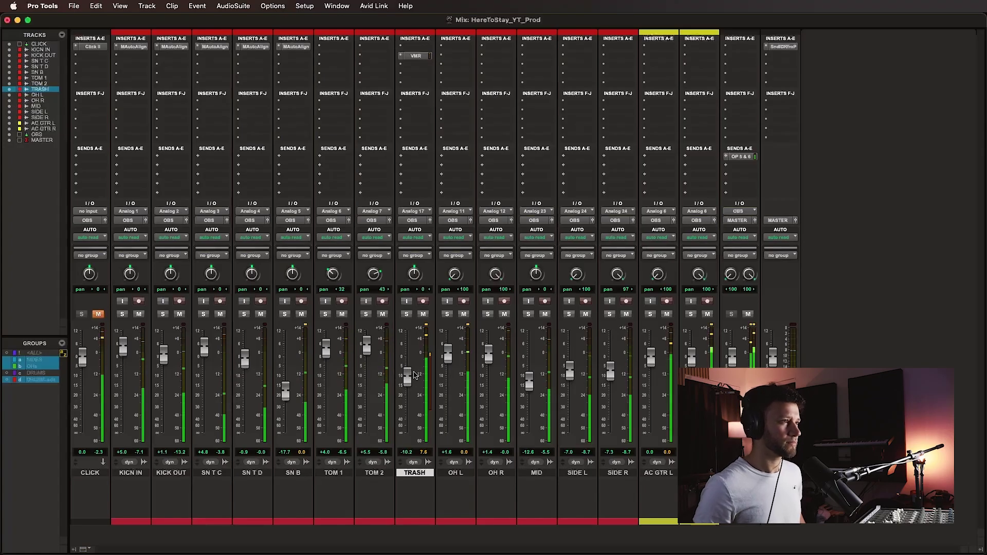
Add the FG-116 compressor to the third slot of the TRASH rack, set its ratio to 20, and adjust its output.
{"action": "left_click", "coordinate": [418, 56]}
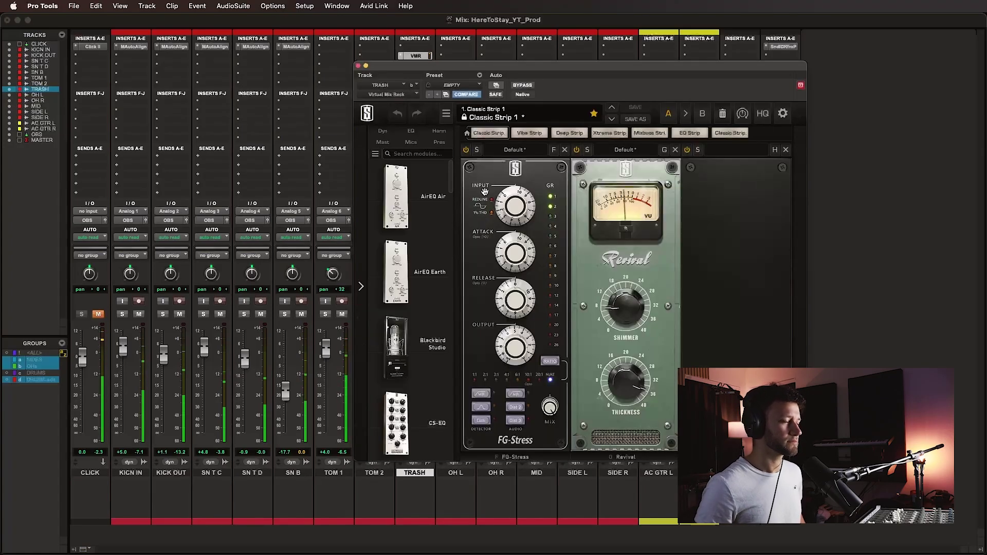
{"action": "left_click", "coordinate": [382, 132]}
{"action": "left_click_drag", "start_coordinate": [415, 271], "coordinate": [720, 236]}
{"action": "left_click", "coordinate": [763, 327]}
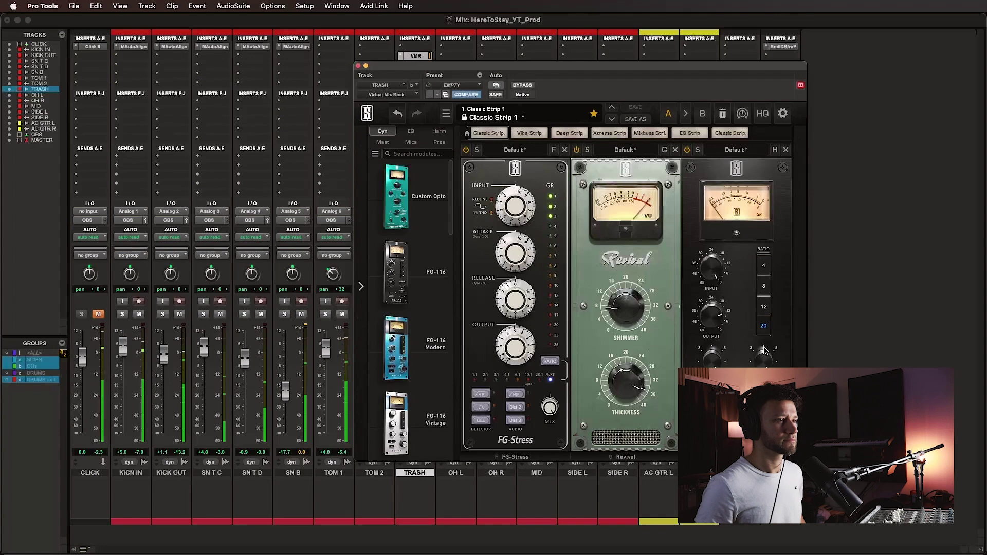
{"action": "left_click_drag", "start_coordinate": [712, 321], "coordinate": [713, 284]}
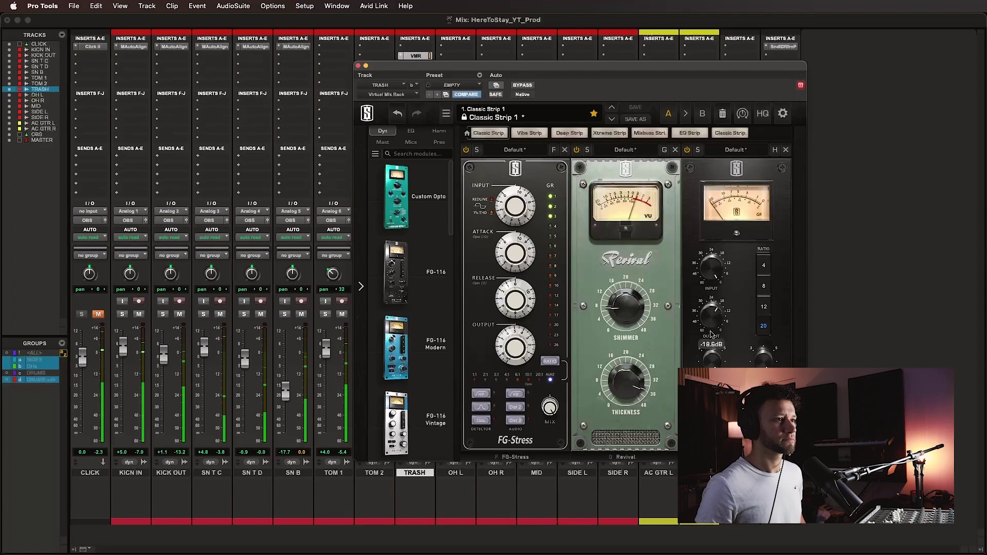
{"action": "left_click_drag", "start_coordinate": [716, 329], "coordinate": [713, 221]}
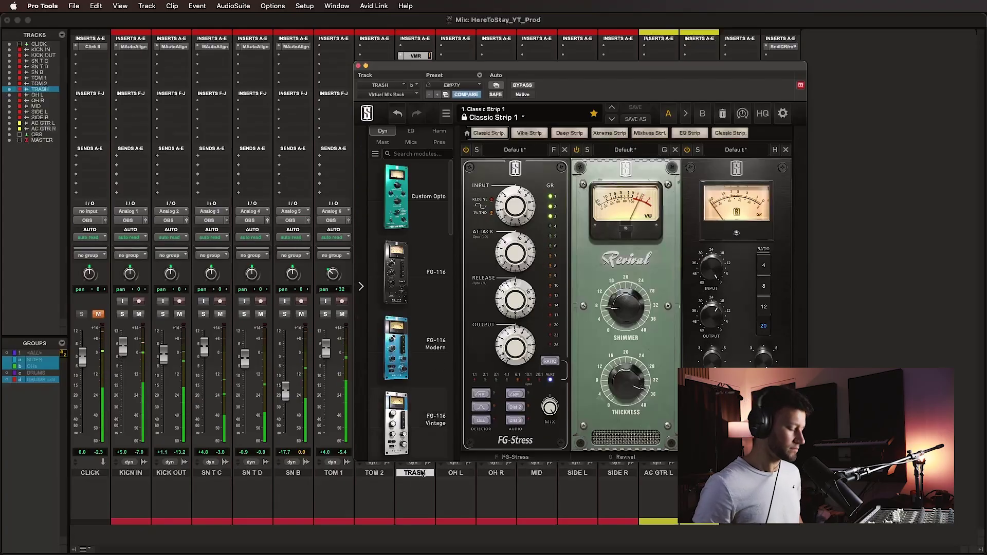
Solo TRASH, compare the sound with the FG-116 off and on, and fine-tune the FG-116 output level.
{"action": "key", "text": "shift+s"}
{"action": "left_click", "coordinate": [686, 150]}
{"action": "left_click", "coordinate": [687, 150]}
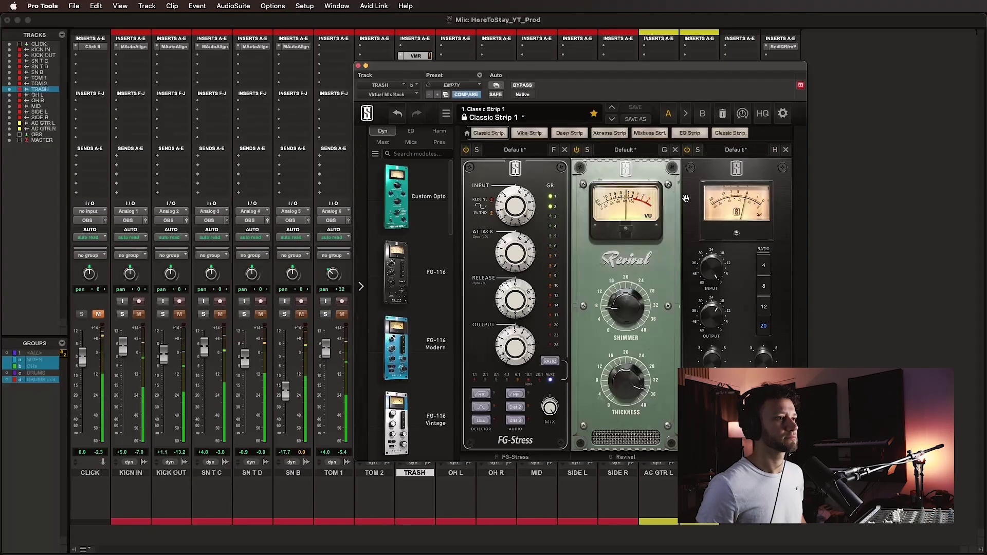
{"action": "left_click_drag", "start_coordinate": [708, 320], "coordinate": [706, 313]}
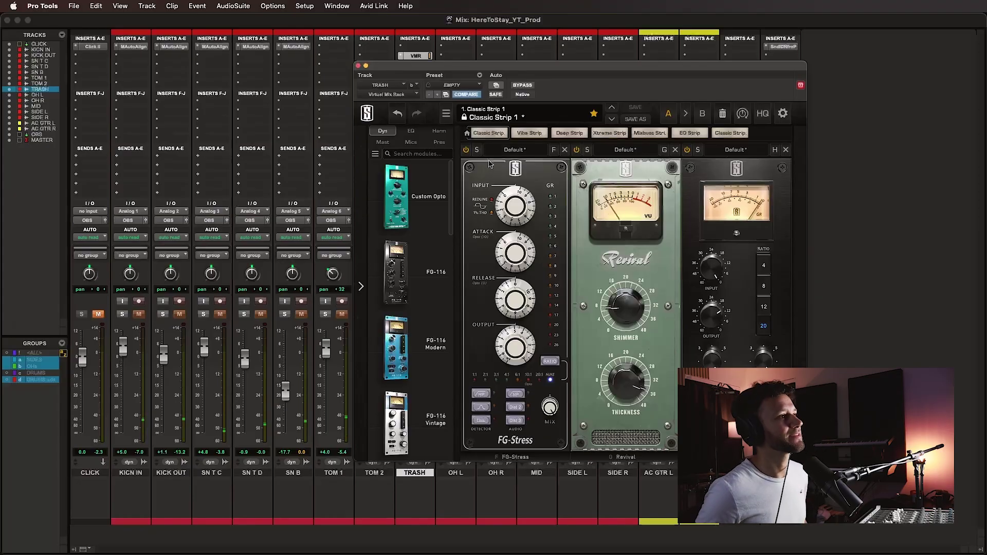
Close the rack, unsolo TRASH, and lower its fader to about -13.1 dB in the full drum mix.
{"action": "left_click", "coordinate": [358, 65]}
{"action": "left_click", "coordinate": [406, 314]}
{"action": "left_click_drag", "start_coordinate": [406, 389], "coordinate": [406, 398]}
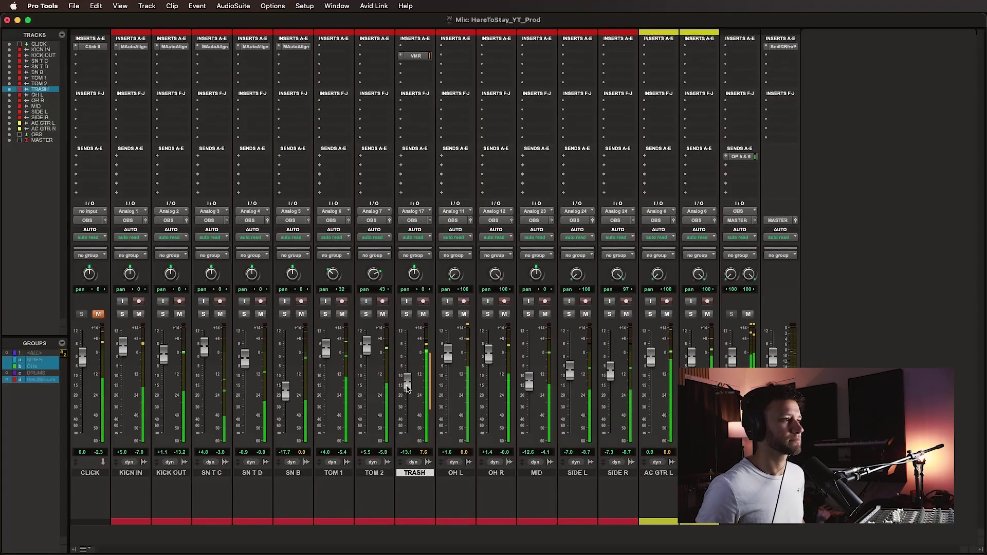
Insert FabFilter Pro-Q 3 in TRASH's first slot and add a 36 dB/oct low cut at about 80 Hz during playback.
{"action": "left_click", "coordinate": [422, 47]}
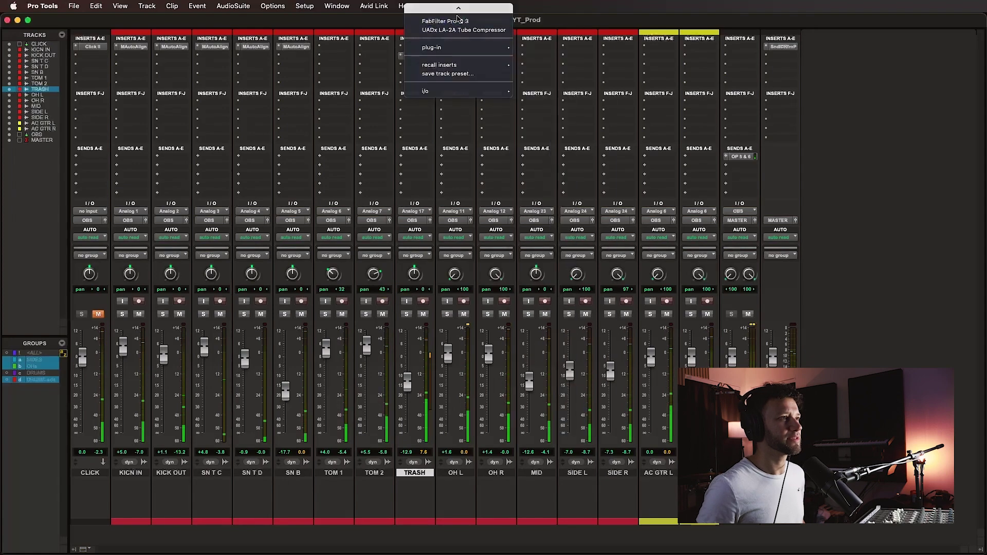
{"action": "left_click", "coordinate": [457, 21]}
{"action": "left_click", "coordinate": [436, 217]}
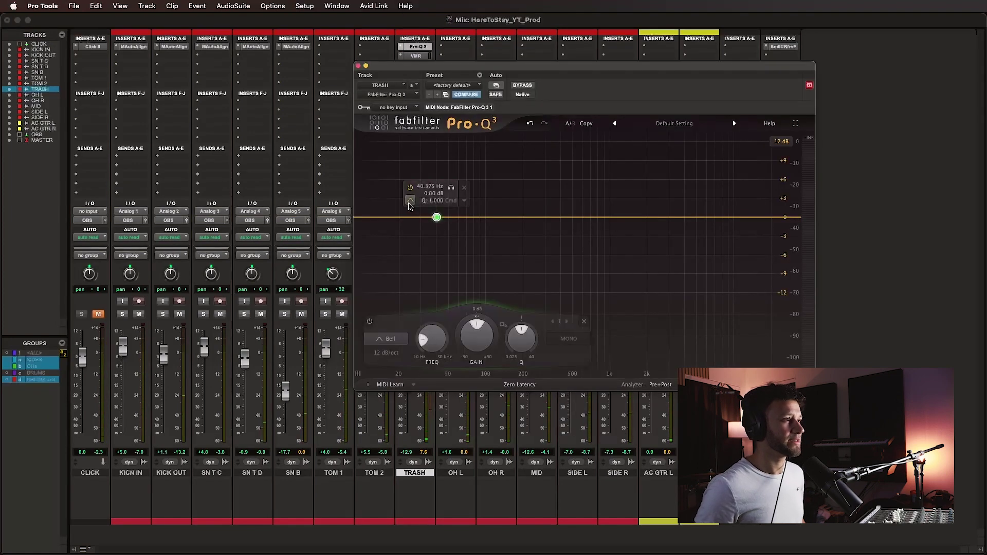
{"action": "left_click", "coordinate": [409, 200]}
{"action": "left_click_drag", "start_coordinate": [436, 217], "coordinate": [470, 218]}
{"action": "scroll", "coordinate": [473, 217], "scroll_direction": "up", "scroll_amount": 5}
{"action": "key", "text": "space"}
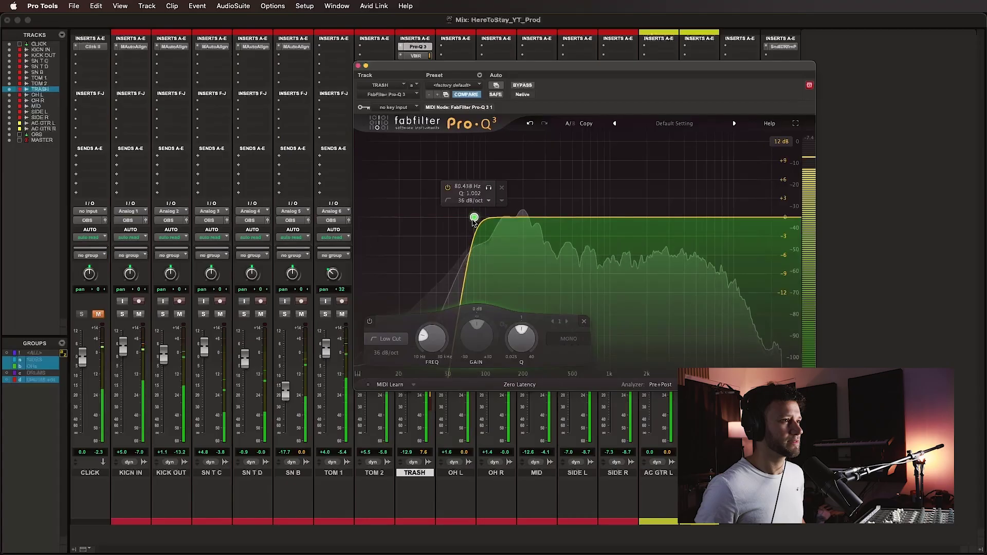
Add a 36 dB/oct high cut at about 7.27 kHz to TRASH's Pro-Q 3, slightly lower the low-cut frequency, and close the EQ.
{"action": "left_click", "coordinate": [756, 217]}
{"action": "left_click_drag", "start_coordinate": [756, 217], "coordinate": [716, 225]}
{"action": "scroll", "coordinate": [681, 217], "scroll_direction": "up", "scroll_amount": 1}
{"action": "left_click_drag", "start_coordinate": [467, 226], "coordinate": [462, 227]}
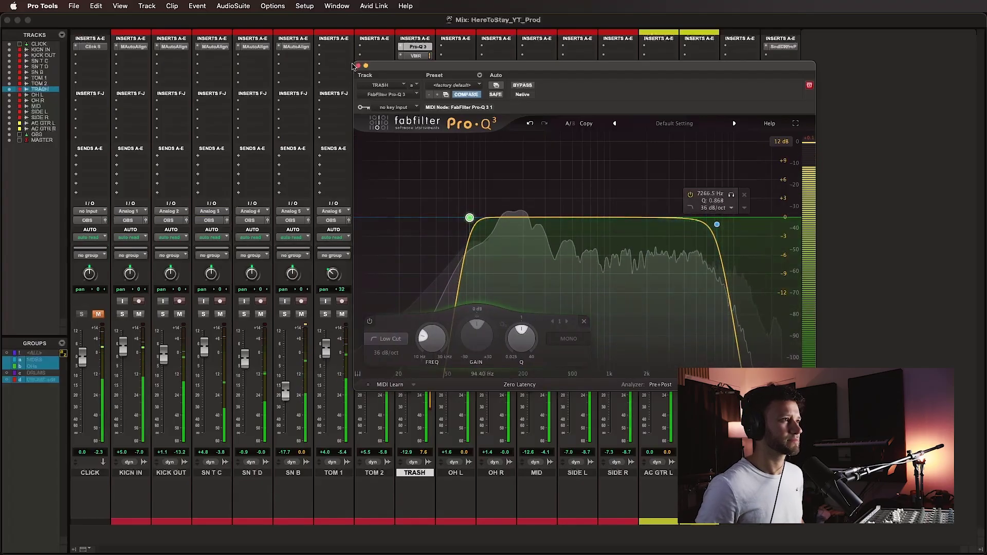
{"action": "left_click", "coordinate": [358, 66]}
Solo TRASH, lower its fader, and switch off the FG-116 module in its VMR rack.
{"action": "left_click", "coordinate": [407, 314]}
{"action": "left_click_drag", "start_coordinate": [407, 386], "coordinate": [407, 398]}
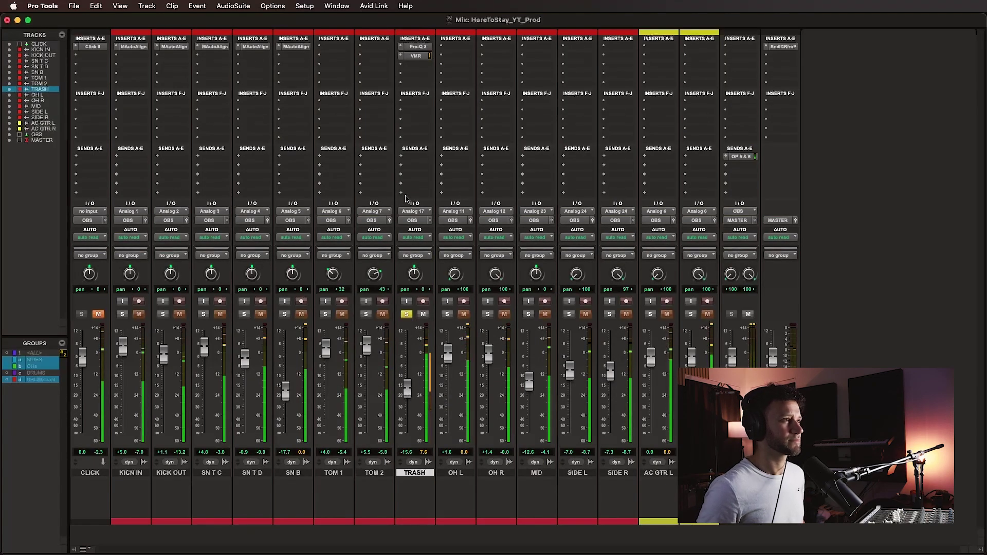
{"action": "left_click", "coordinate": [415, 55]}
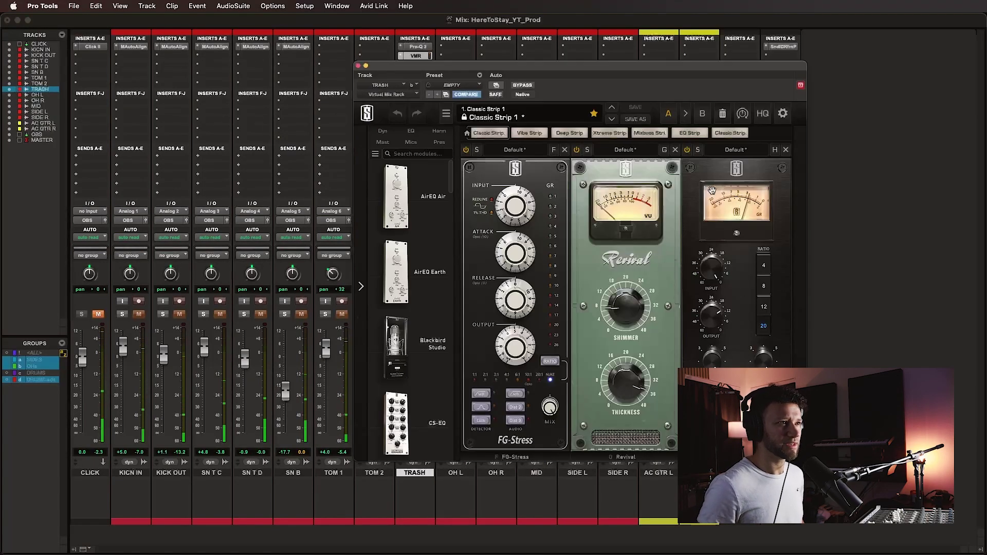
{"action": "left_click", "coordinate": [687, 150]}
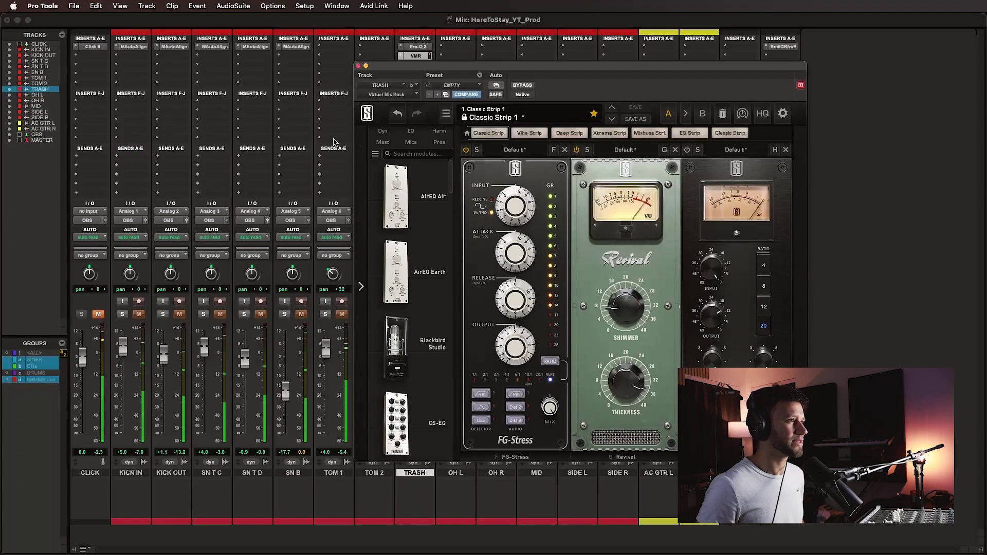
{"action": "left_click", "coordinate": [358, 65]}
Unsolo TRASH, compare the drum mix with and without it, and set its fader to -11.5 dB.
{"action": "left_click", "coordinate": [407, 314]}
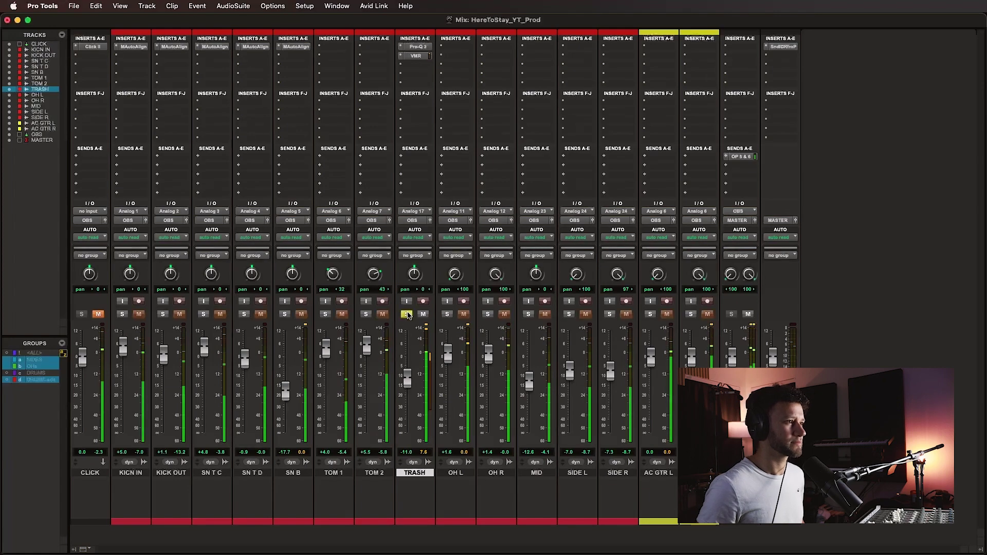
{"action": "left_click", "coordinate": [423, 314]}
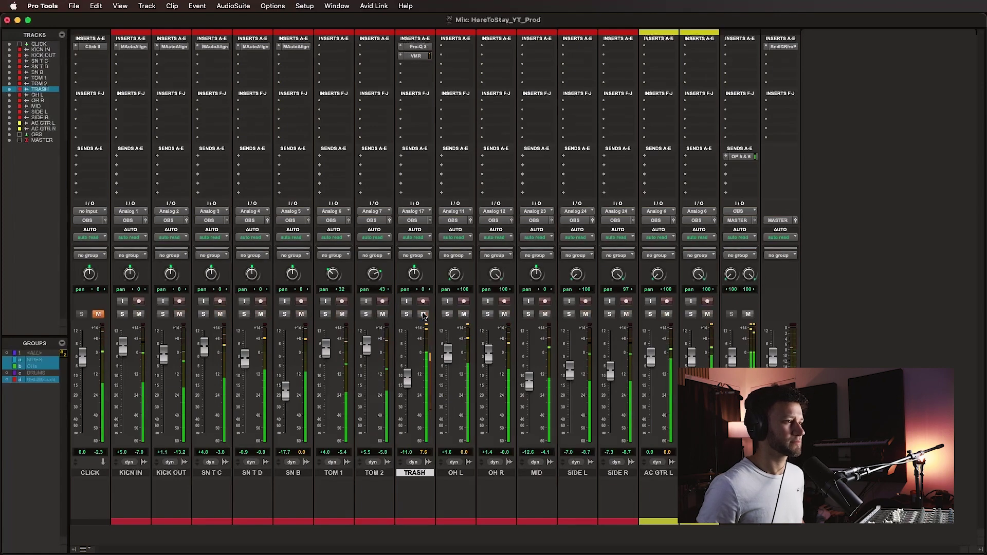
{"action": "left_click", "coordinate": [423, 314]}
{"action": "left_click_drag", "start_coordinate": [407, 378], "coordinate": [406, 380]}
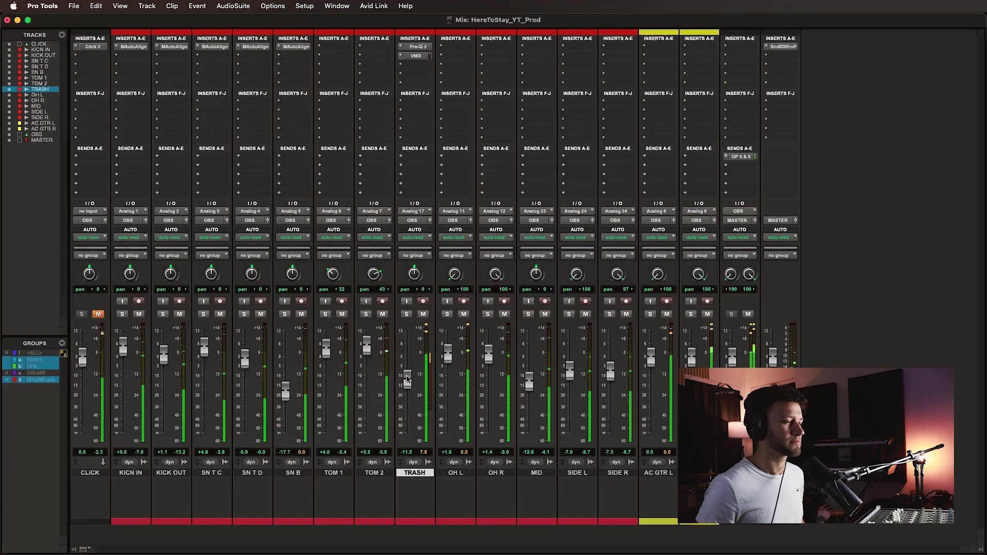
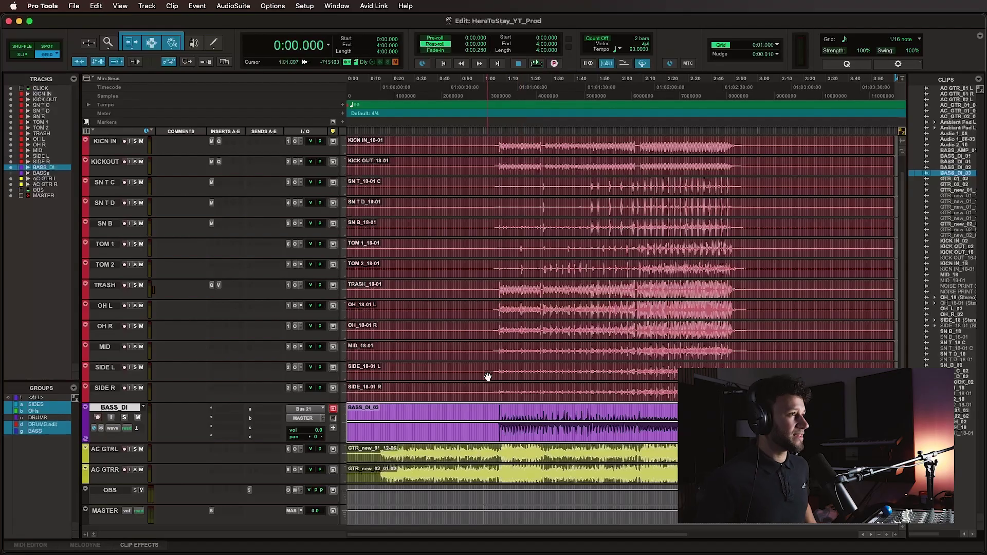
Search the audio import for "Ambient Pad" and import Ambient Pad Loop - D.wav to a new track at Session Start.
{"action": "left_click", "coordinate": [106, 143]}
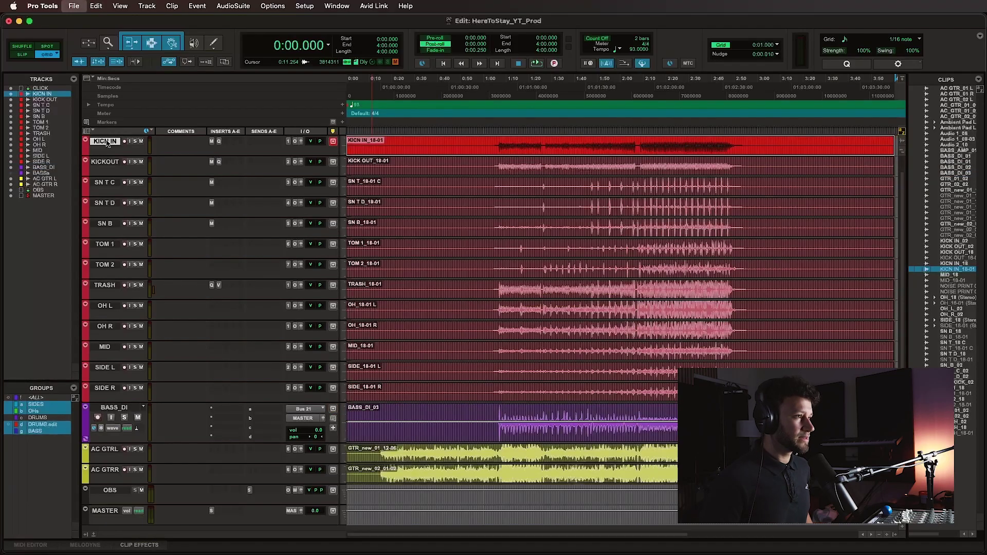
{"action": "key", "text": "super+shift+i"}
{"action": "left_click", "coordinate": [856, 89]}
{"action": "type", "text": "Ambient"}
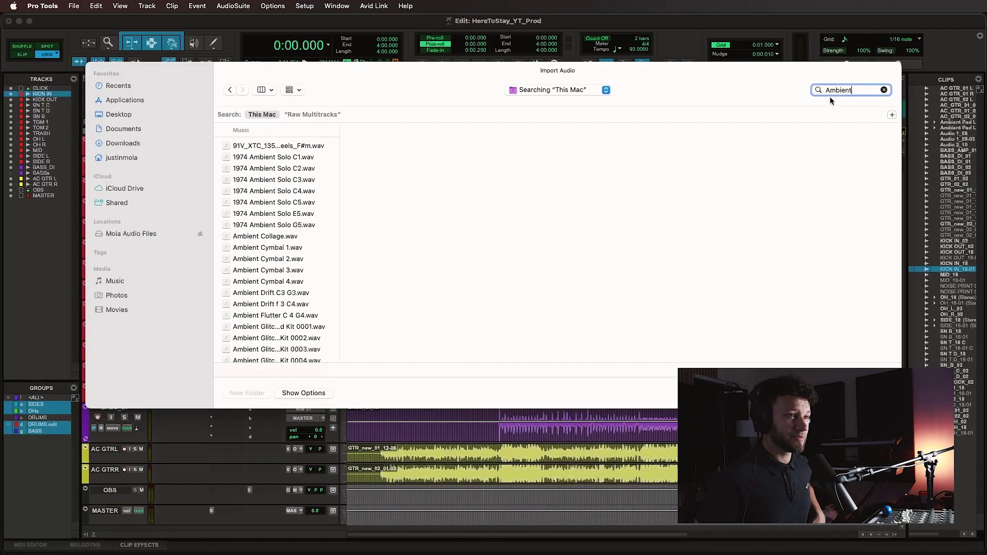
{"action": "type", "text": " Pad"}
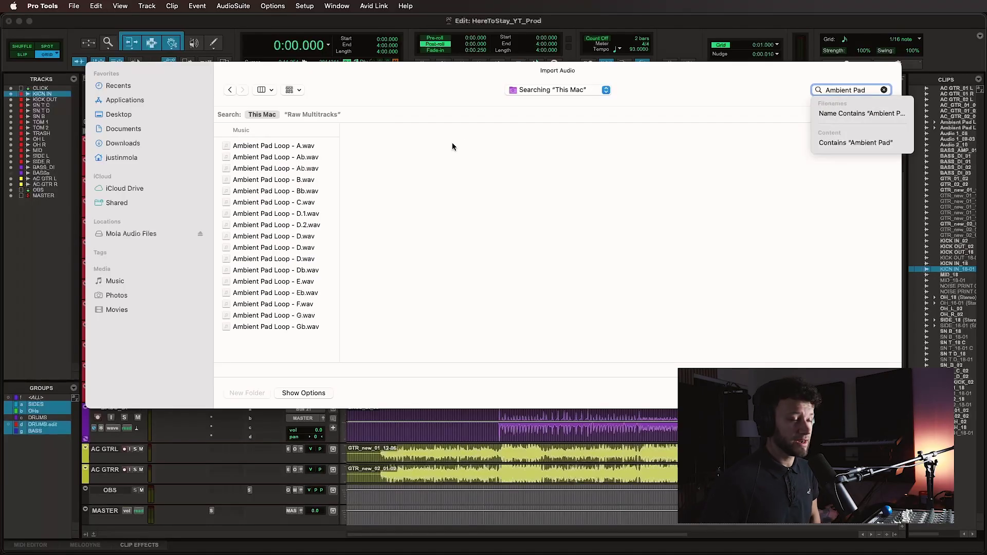
{"action": "left_click", "coordinate": [281, 236]}
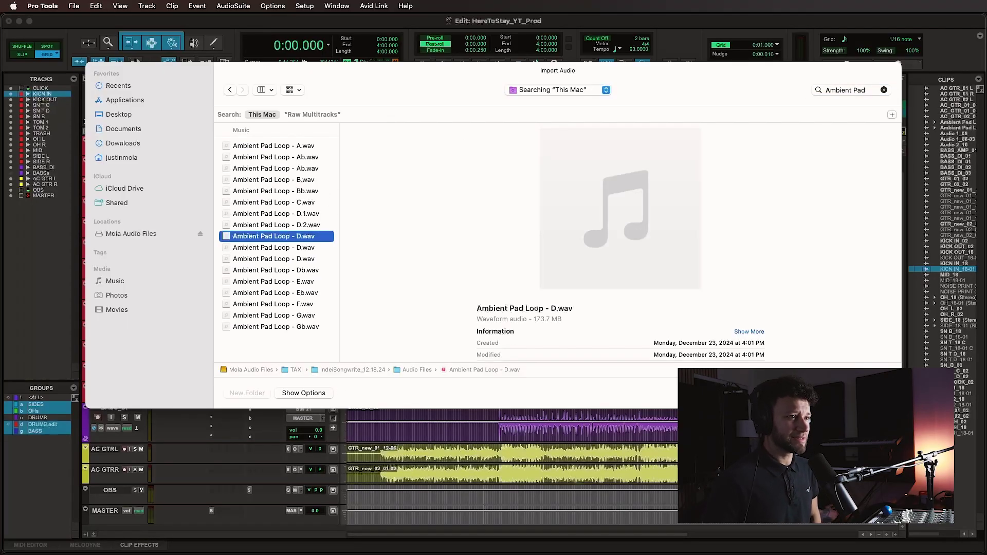
{"action": "key", "text": "Return"}
{"action": "left_click", "coordinate": [452, 199]}
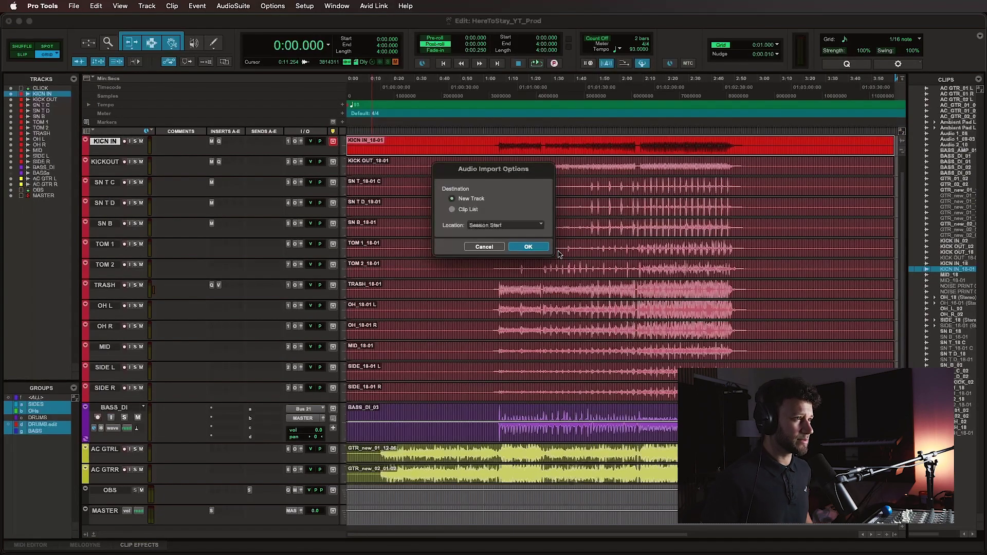
{"action": "left_click", "coordinate": [529, 247]}
Rename the imported pad track PAD and place it below BASS_DI.
{"action": "double_click", "coordinate": [114, 160]}
{"action": "type", "text": "PAD"}
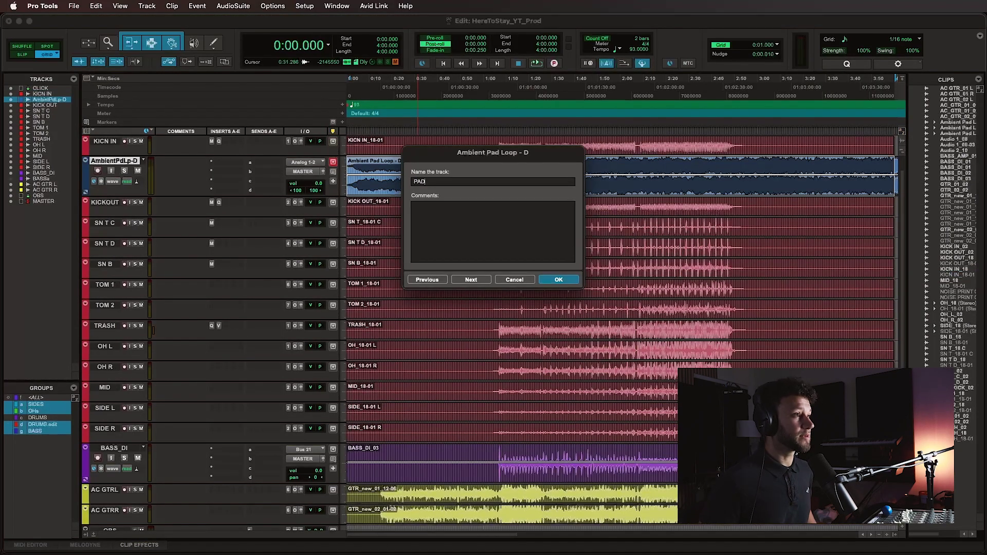
{"action": "key", "text": "Return"}
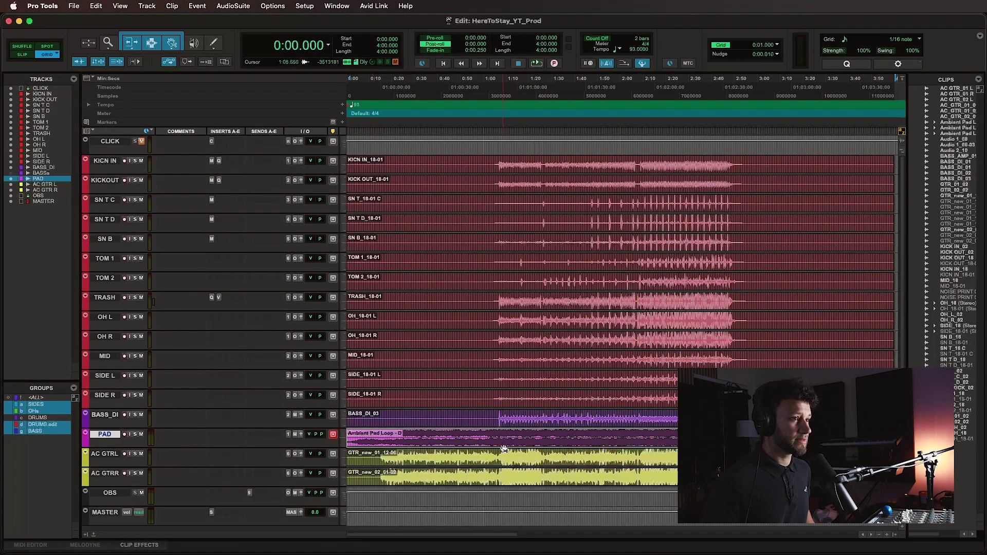
Trim the end of the PAD clip to 3:59.000, near the end of the drum clips, and return to the session start.
{"action": "key", "text": "super+bracketleft"}
{"action": "key", "text": "super+bracketleft"}
{"action": "left_click", "coordinate": [485, 432]}
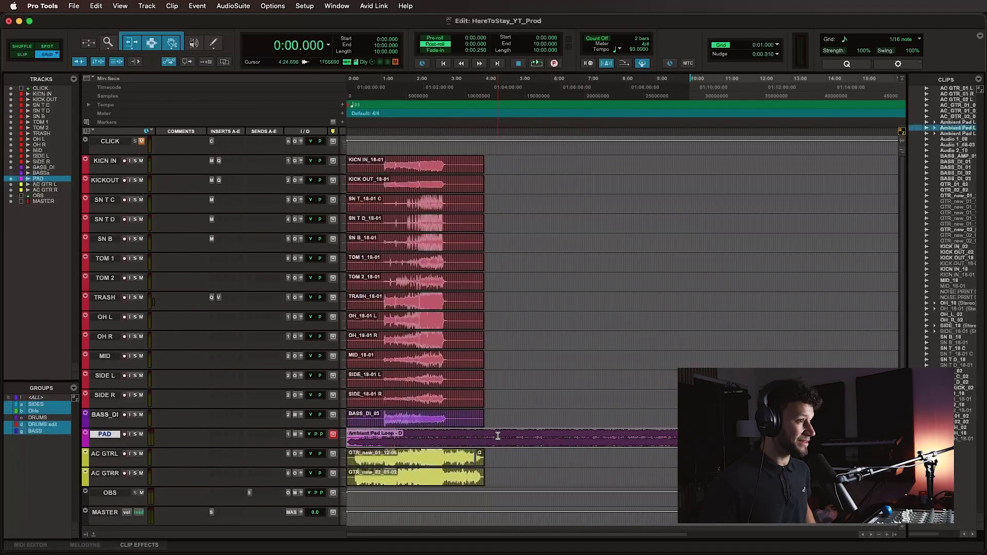
{"action": "left_click", "coordinate": [497, 436]}
{"action": "key", "text": "super+bracketright"}
{"action": "left_click", "coordinate": [564, 433]}
{"action": "key", "text": "s"}
{"action": "scroll", "coordinate": [564, 433], "scroll_direction": "left", "scroll_amount": 3}
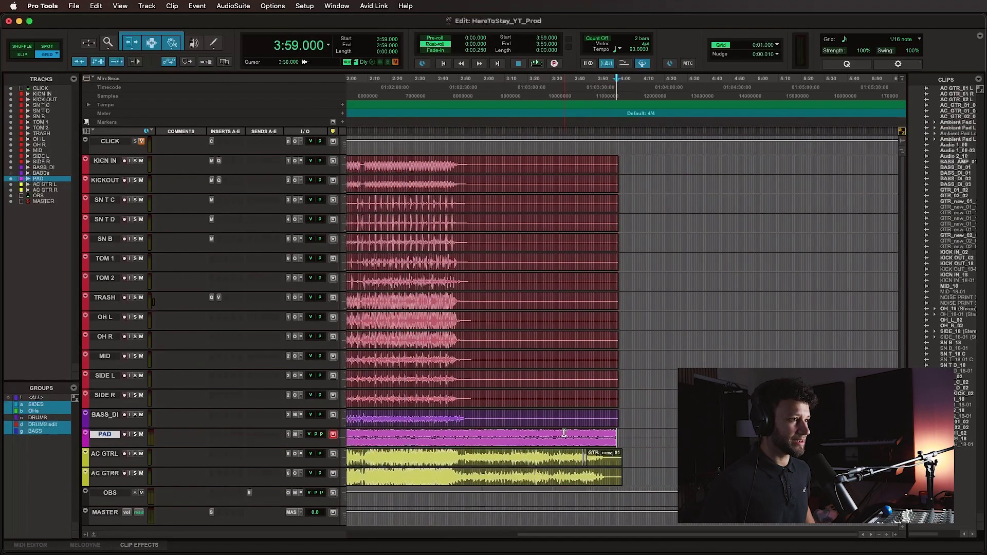
{"action": "key", "text": "Return"}
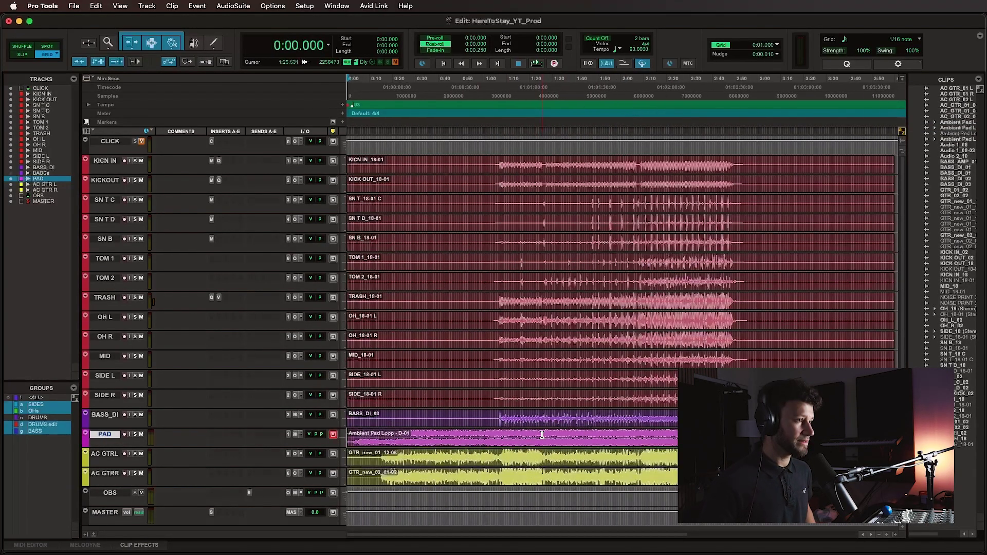
Play the session from 0:03 with PAD soloed and enlarge the PAD track's height.
{"action": "key", "text": "t"}
{"action": "key", "text": "t"}
{"action": "key", "text": "t"}
{"action": "left_click", "coordinate": [393, 435]}
{"action": "key", "text": "space"}
{"action": "left_click", "coordinate": [135, 434]}
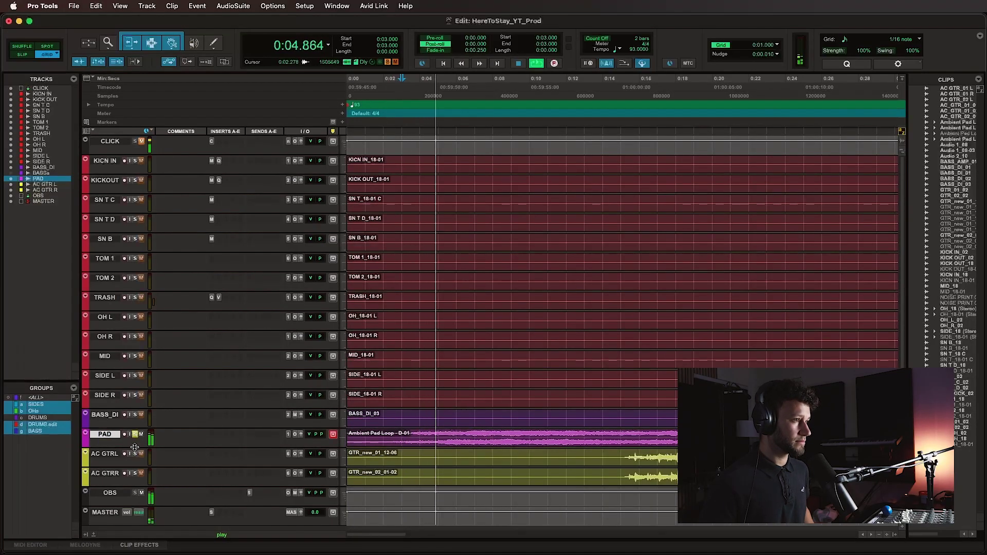
{"action": "left_click_drag", "start_coordinate": [135, 447], "coordinate": [136, 486]}
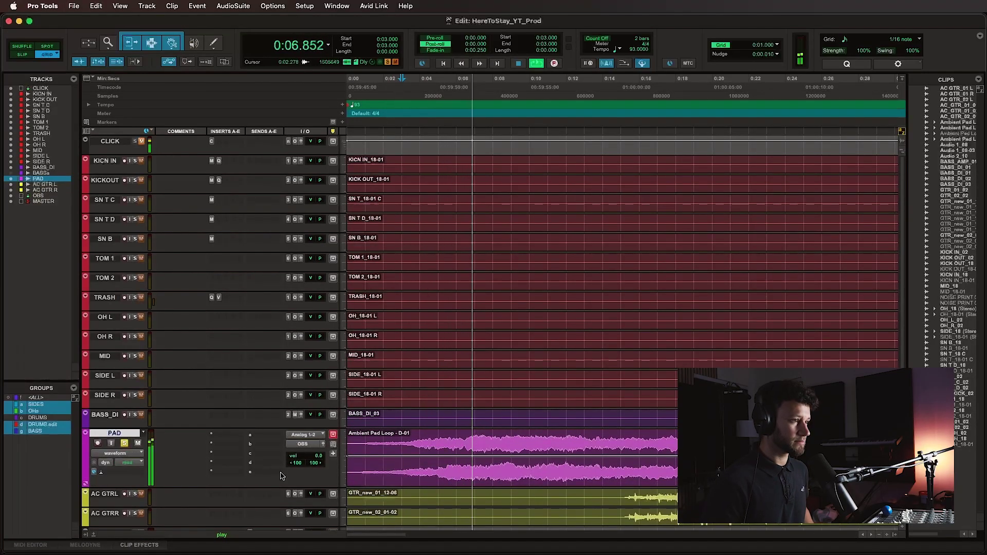
Lower the PAD fader to -14.2 dB in the Mix window and return to the Edit window.
{"action": "key", "text": "super+equal"}
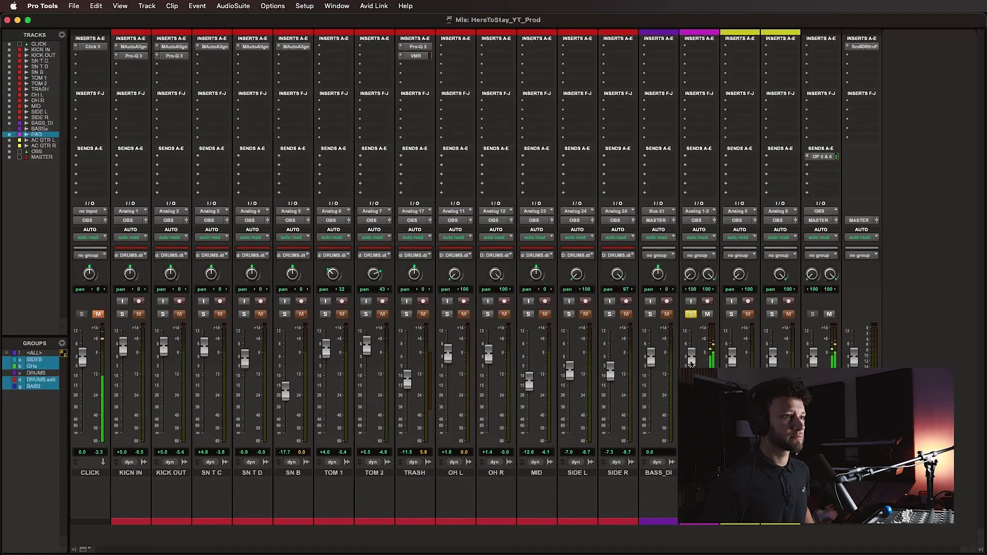
{"action": "key", "text": "super+Tab"}
{"action": "key", "text": "super+Tab"}
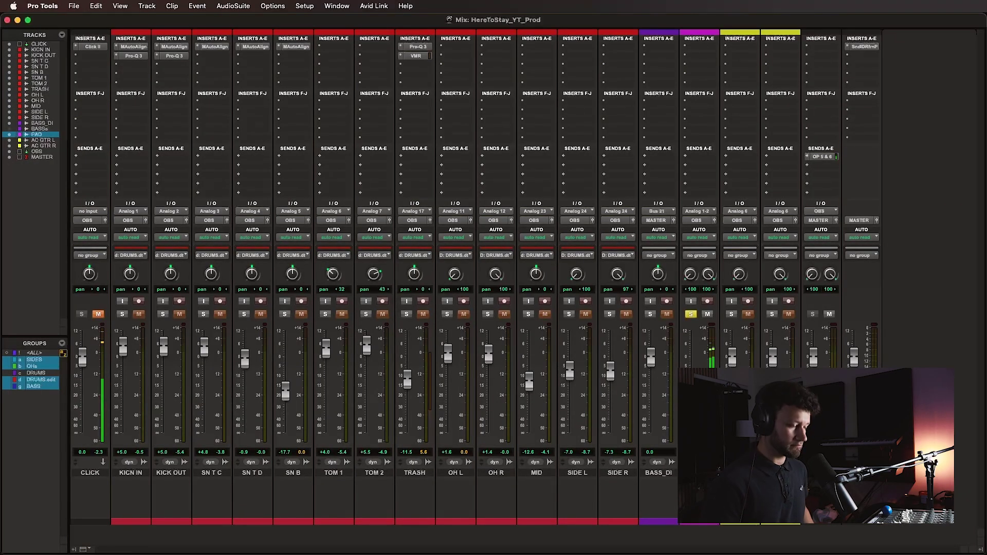
{"action": "key", "text": "super+equal"}
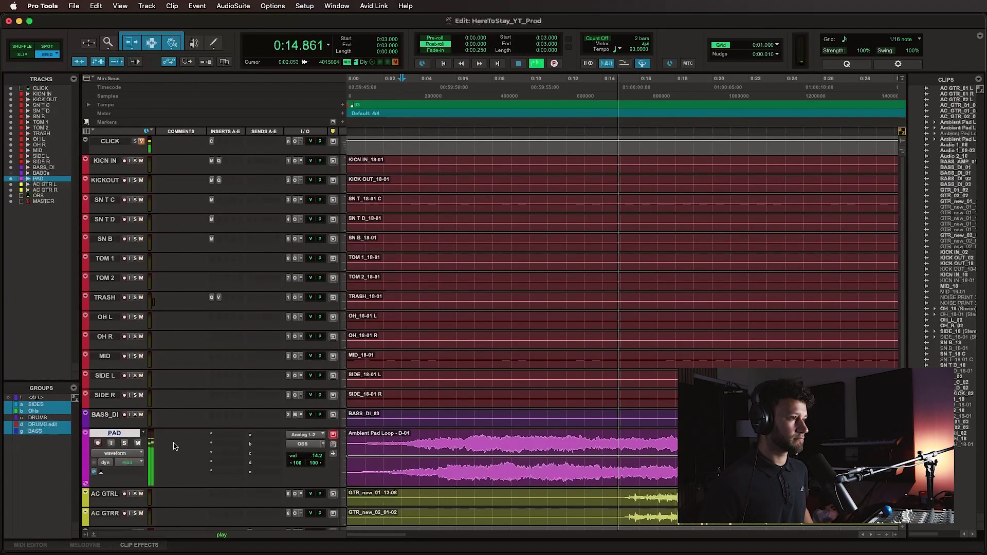
Play the unsoloed pad with the full arrangement from 1:04, around the drum entrance, to judge the blend.
{"action": "key", "text": "r"}
{"action": "key", "text": "r"}
{"action": "left_click", "coordinate": [641, 439]}
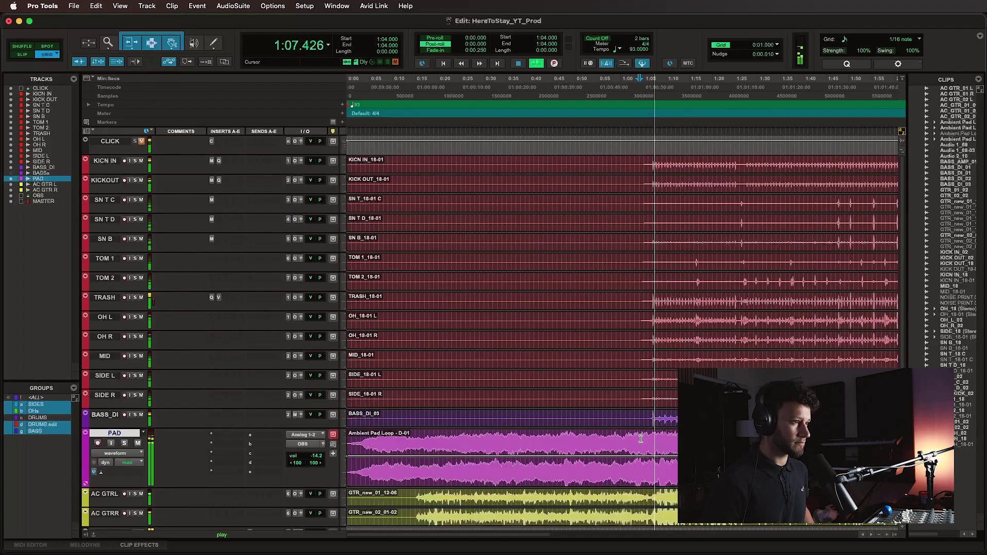
{"action": "key", "text": "space"}
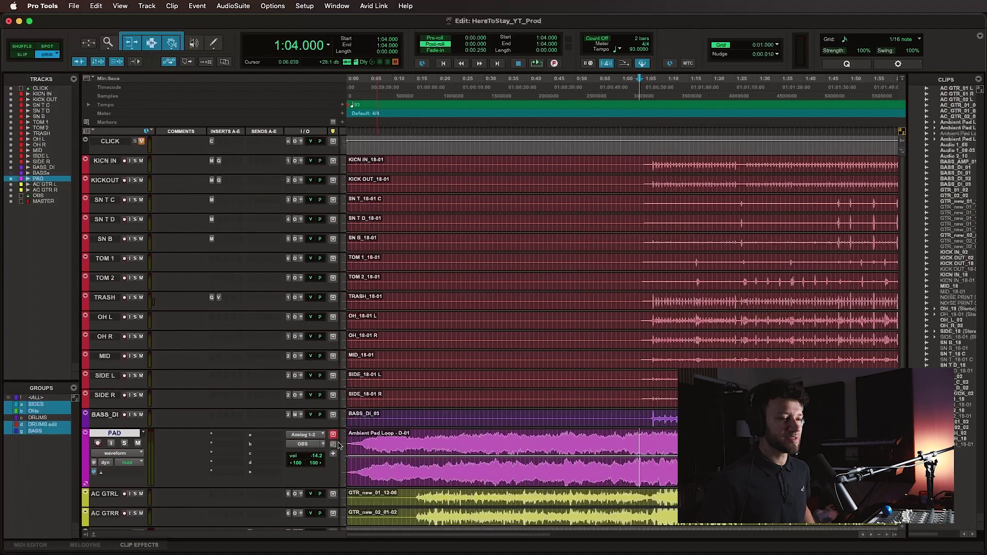
{"action": "left_click", "coordinate": [544, 439]}
{"action": "left_click", "coordinate": [642, 438]}
{"action": "key", "text": "space"}
{"action": "left_click", "coordinate": [684, 439]}
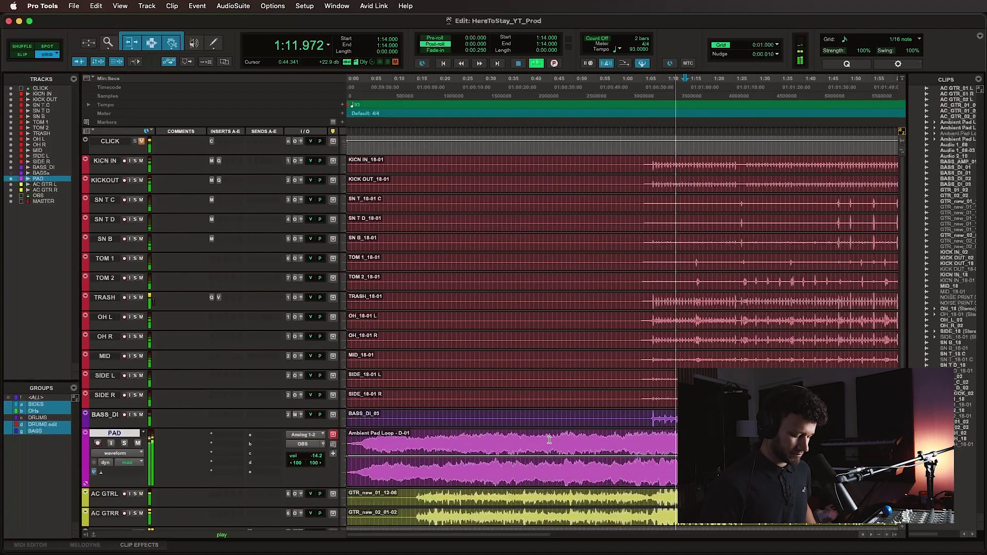
{"action": "key", "text": "space"}
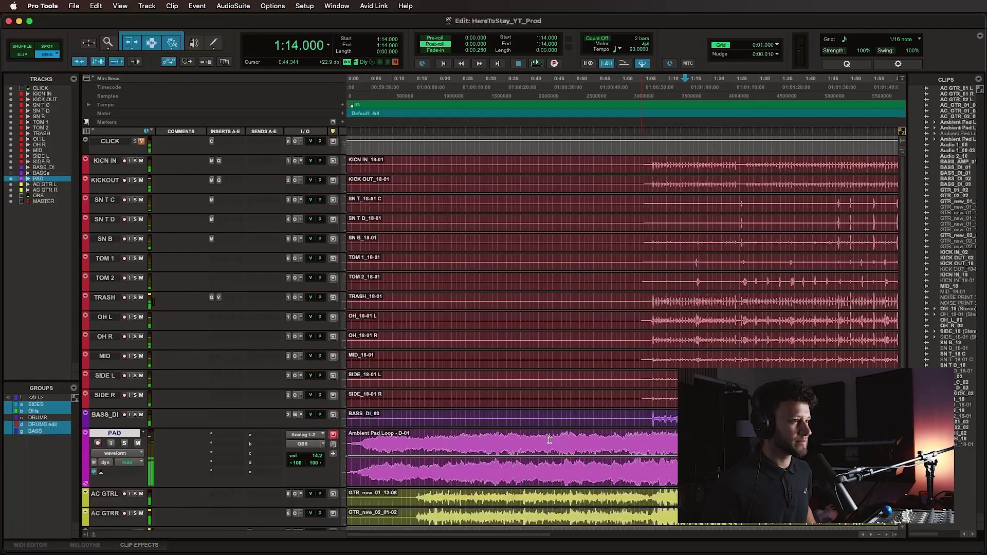
Extend the end of the PAD clip to 4:00.000 to line up with the drum clips, and return to the session start.
{"action": "scroll", "coordinate": [598, 438], "scroll_direction": "right", "scroll_amount": 15}
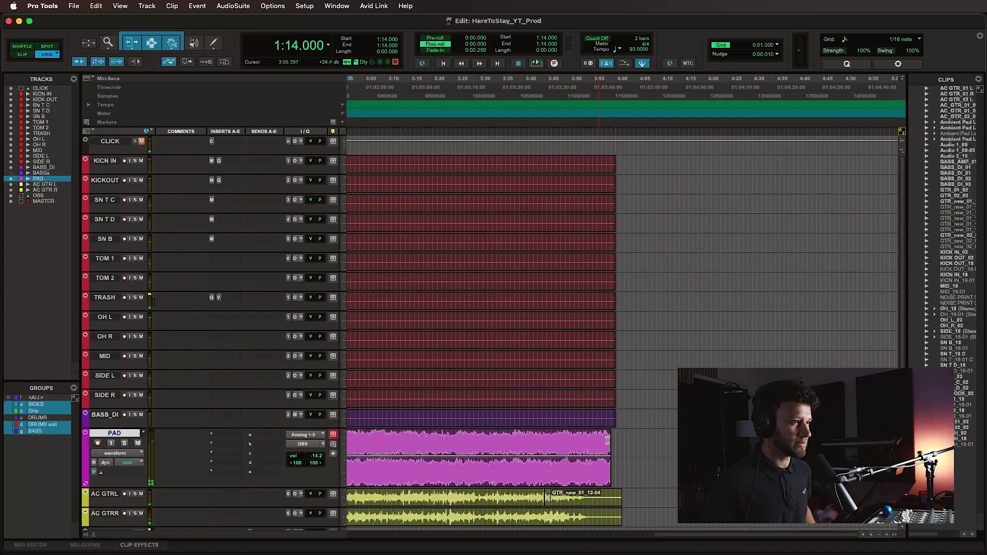
{"action": "left_click_drag", "start_coordinate": [604, 444], "coordinate": [615, 445]}
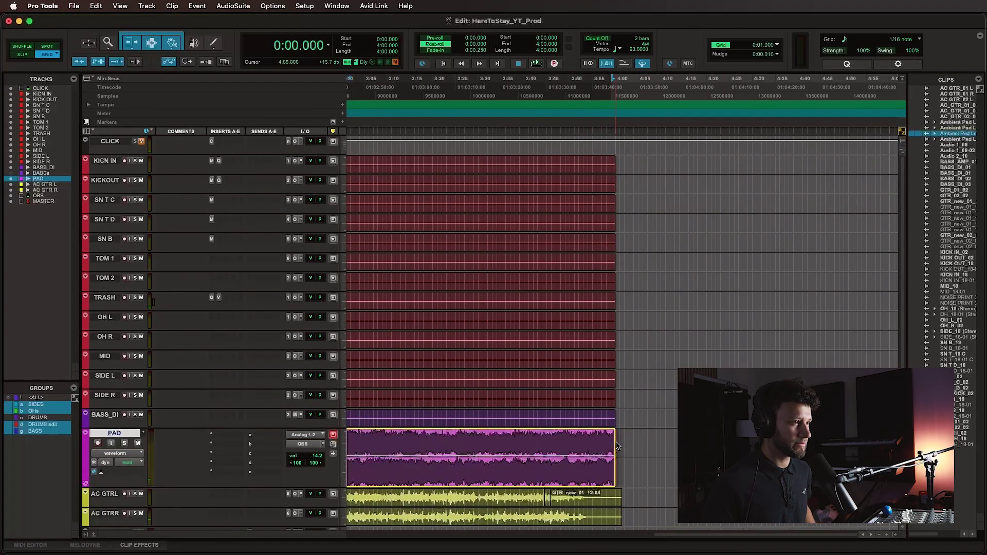
{"action": "left_click", "coordinate": [567, 441]}
{"action": "key", "text": "Return"}
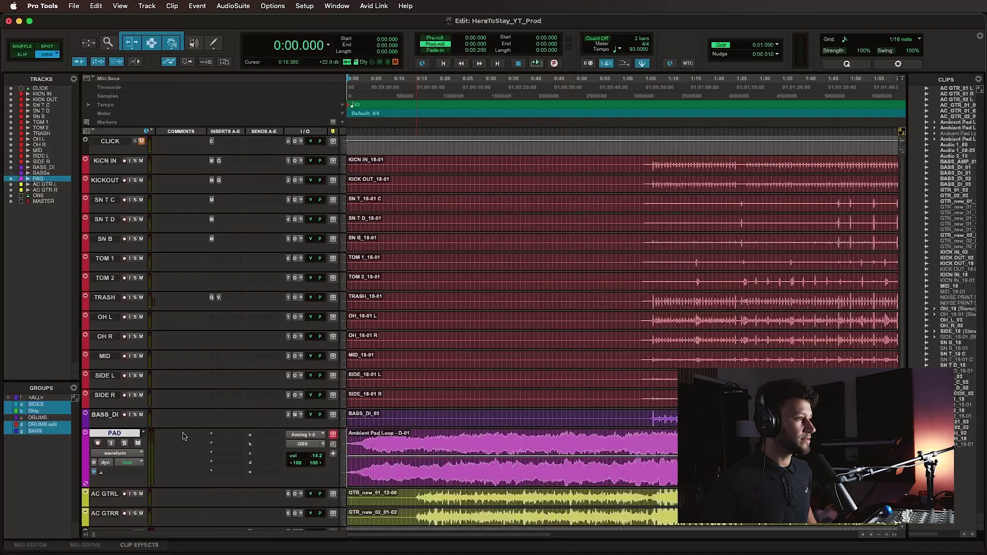
{"action": "left_click", "coordinate": [222, 437]}
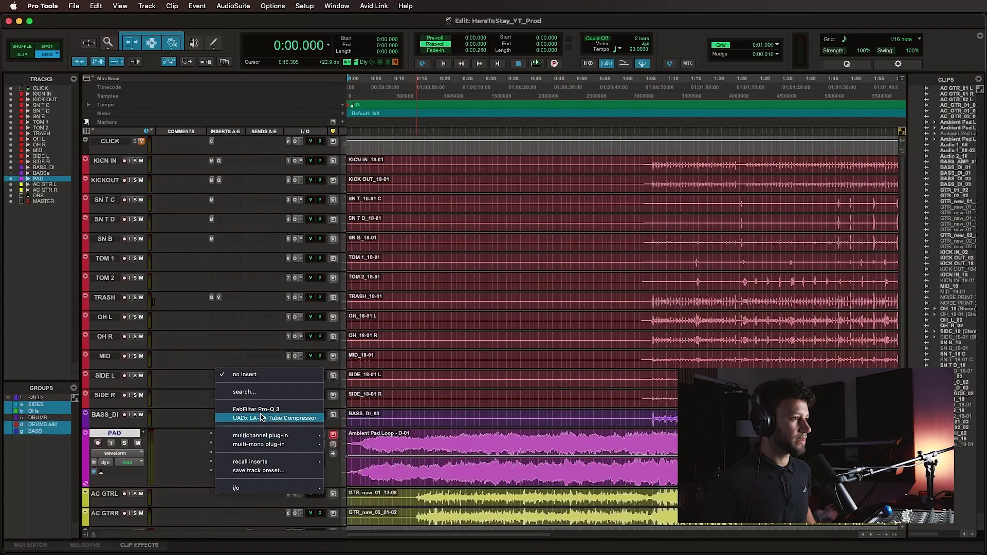
{"action": "key", "text": "Escape"}
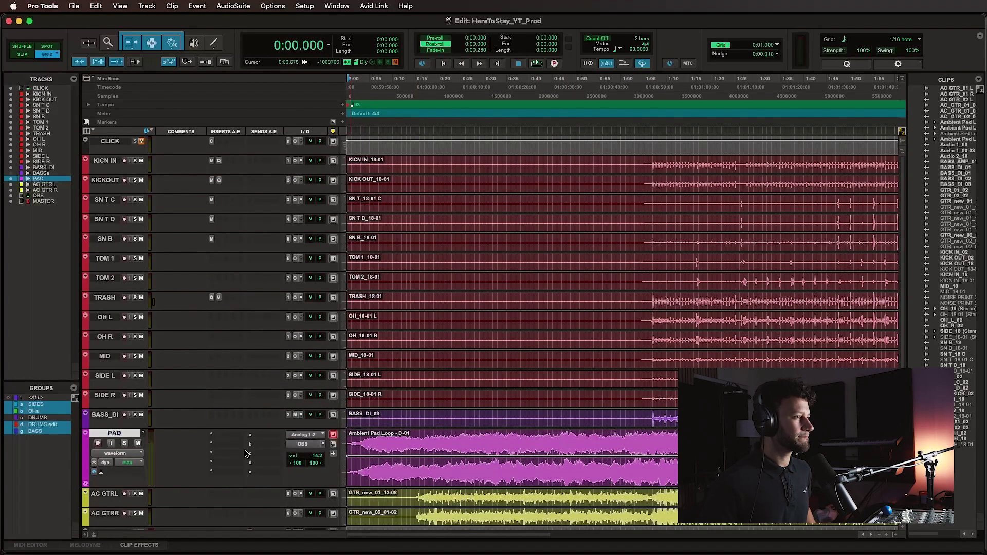
Insert FabFilter Pro-Q 3 on PAD with an 18 dB/oct low cut near 144 Hz, and switch its processing to Natural Phase during playback.
{"action": "left_click", "coordinate": [440, 218]}
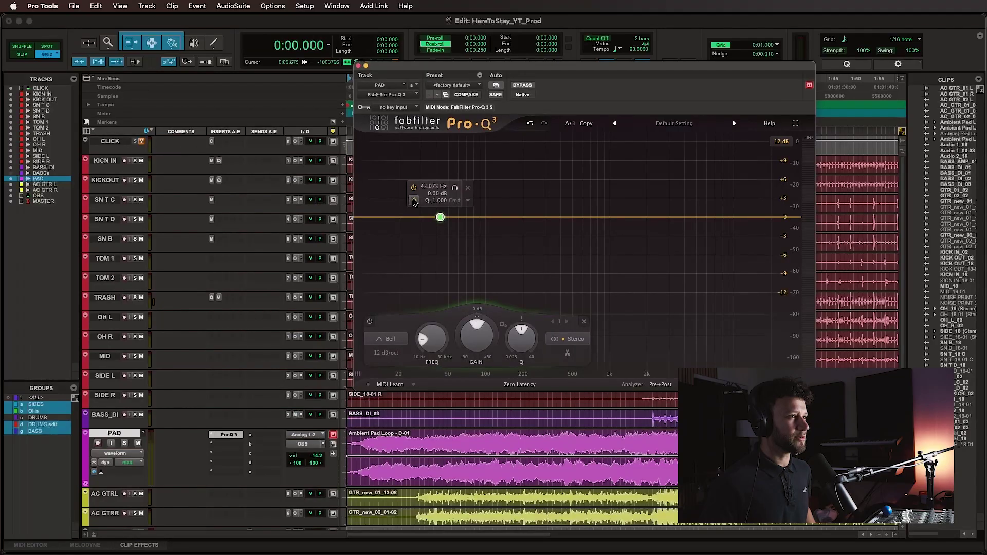
{"action": "scroll", "coordinate": [477, 217], "scroll_direction": "up", "scroll_amount": 1}
{"action": "left_click_drag", "start_coordinate": [444, 218], "coordinate": [506, 215]}
{"action": "key", "text": "space"}
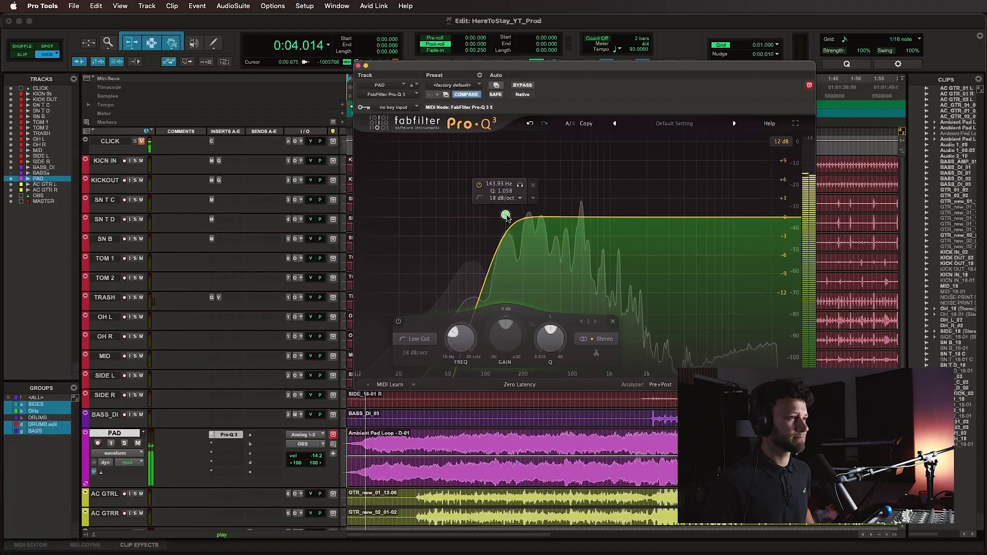
{"action": "left_click", "coordinate": [547, 385]}
{"action": "left_click", "coordinate": [520, 404]}
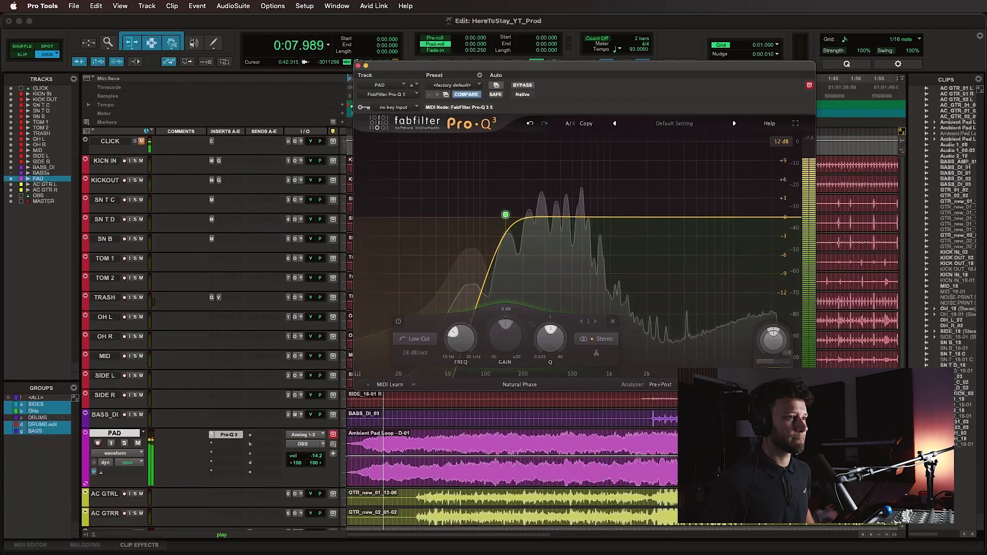
Add a 12 dB/oct high cut just above 1 kHz to the PAD equalizer and raise its low cut to 191.62 Hz.
{"action": "left_click", "coordinate": [688, 213]}
{"action": "left_click", "coordinate": [662, 195]}
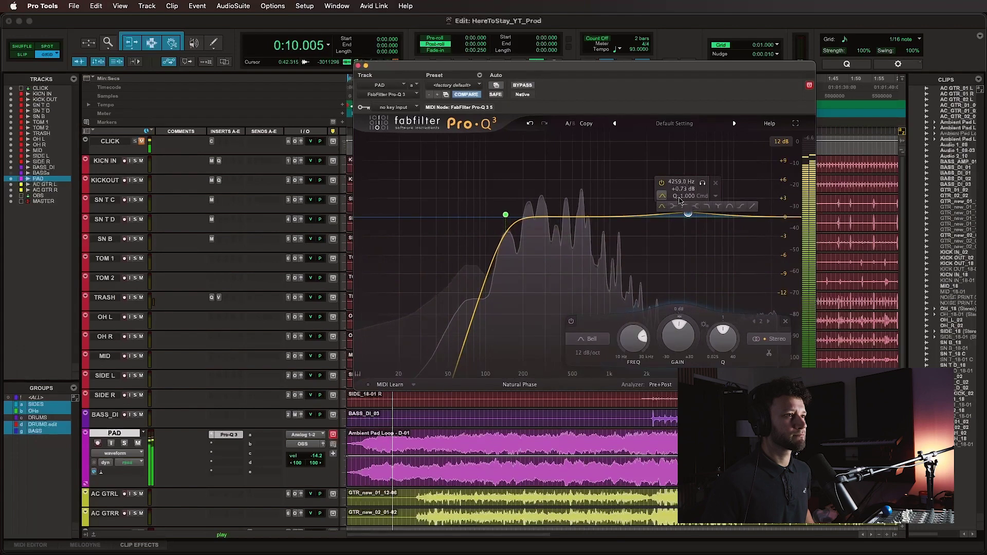
{"action": "left_click", "coordinate": [703, 205]}
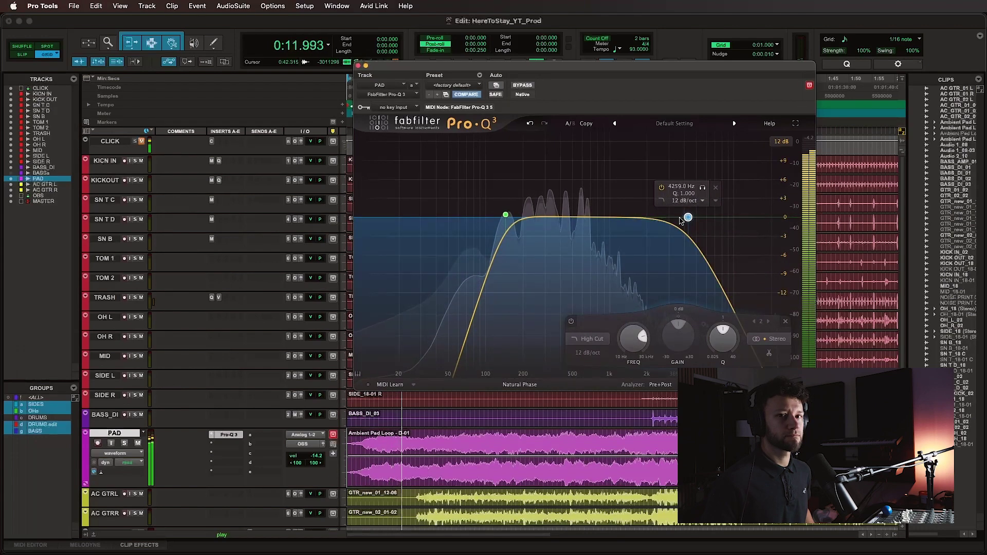
{"action": "left_click_drag", "start_coordinate": [681, 221], "coordinate": [619, 212]}
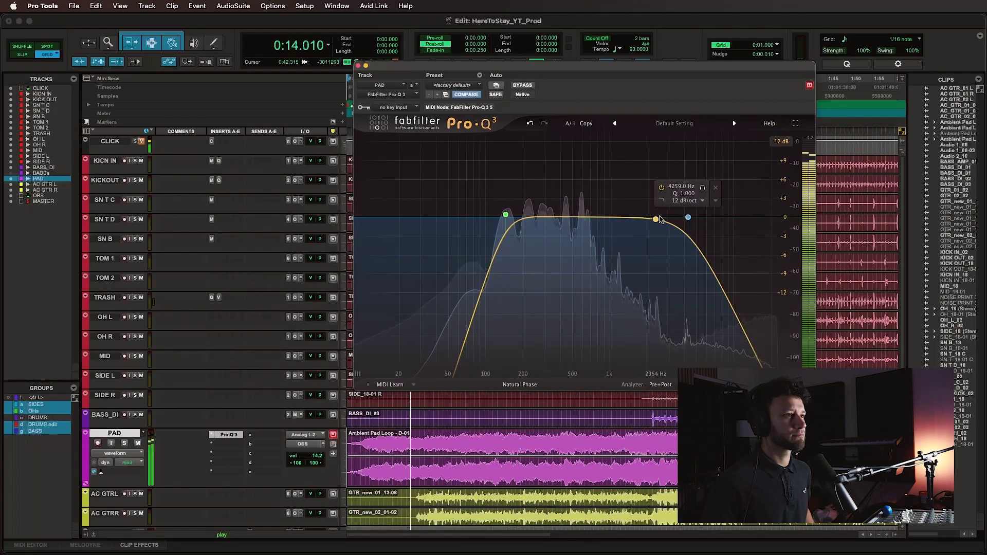
{"action": "left_click_drag", "start_coordinate": [506, 214], "coordinate": [520, 214]}
{"action": "key", "text": "space"}
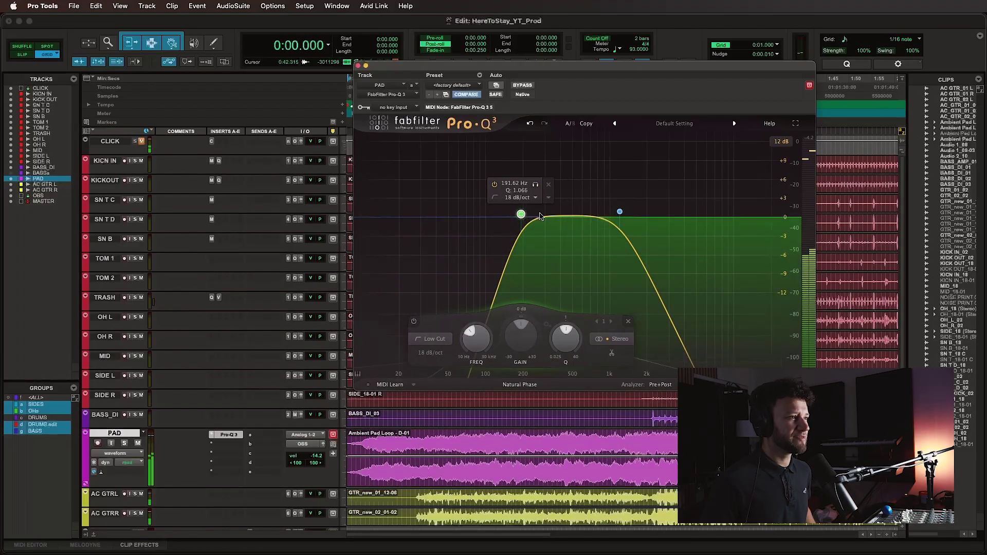
Insert ValhallaVintageVerb after the equalizer on PAD and load its Mod Taj preset.
{"action": "left_click", "coordinate": [228, 444]}
{"action": "left_click", "coordinate": [244, 400]}
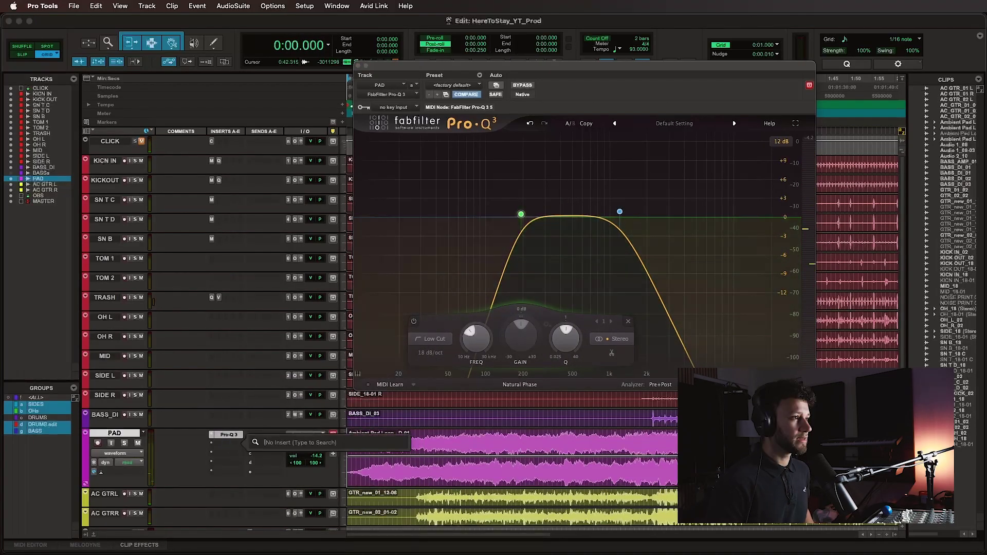
{"action": "type", "text": "vintage"}
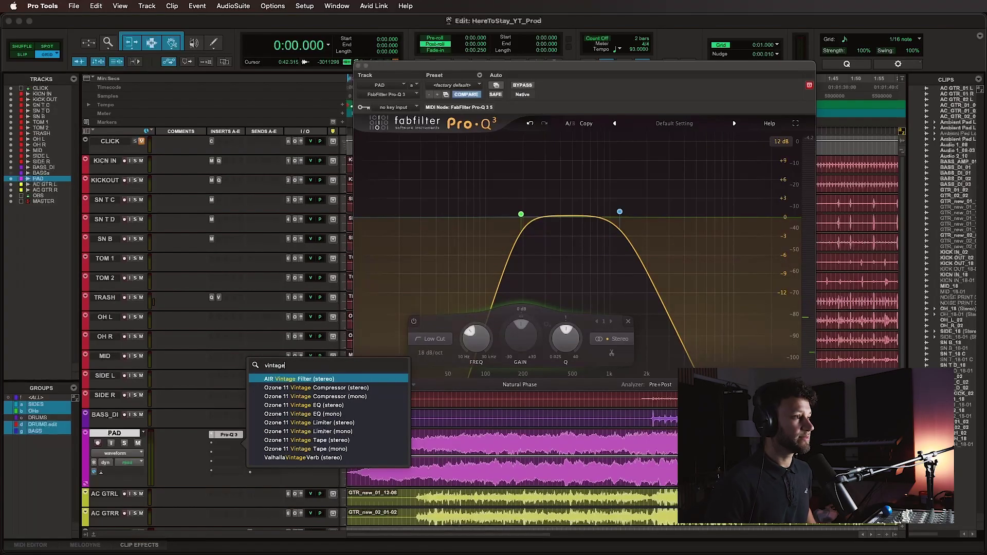
{"action": "left_click", "coordinate": [324, 457]}
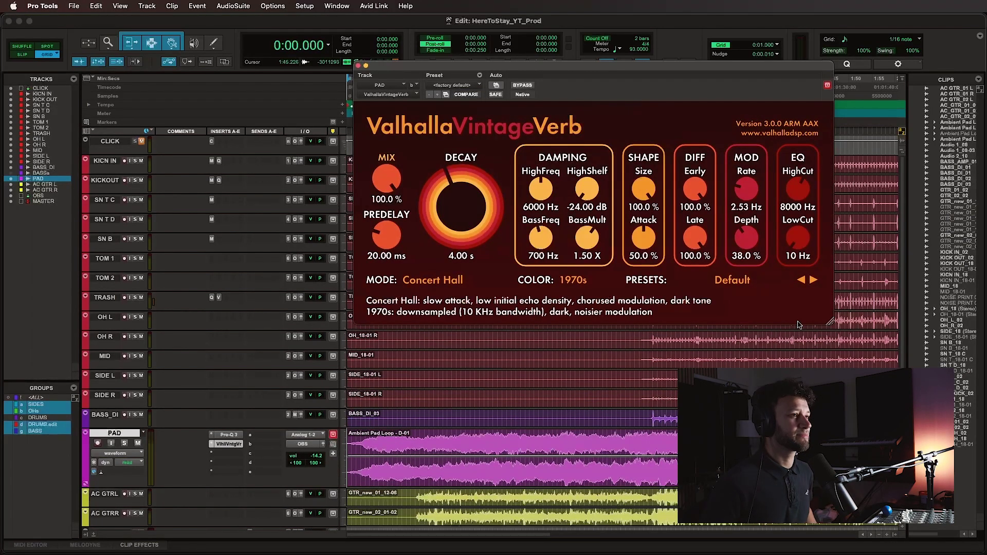
{"action": "left_click", "coordinate": [732, 280]}
{"action": "left_click", "coordinate": [844, 439]}
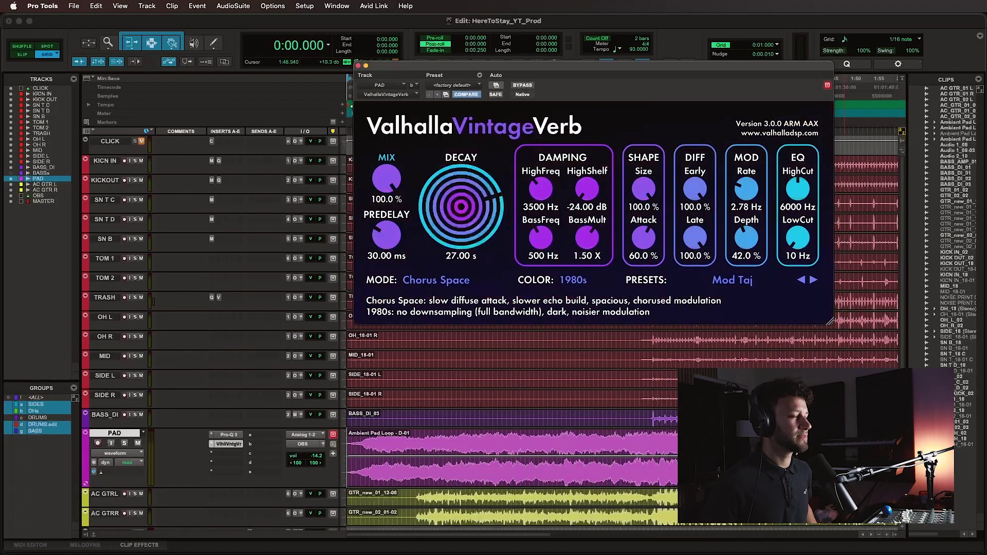
While the session plays, set the PAD reverb's HighCut to 5370 Hz and LowCut to 310 Hz.
{"action": "key", "text": "space"}
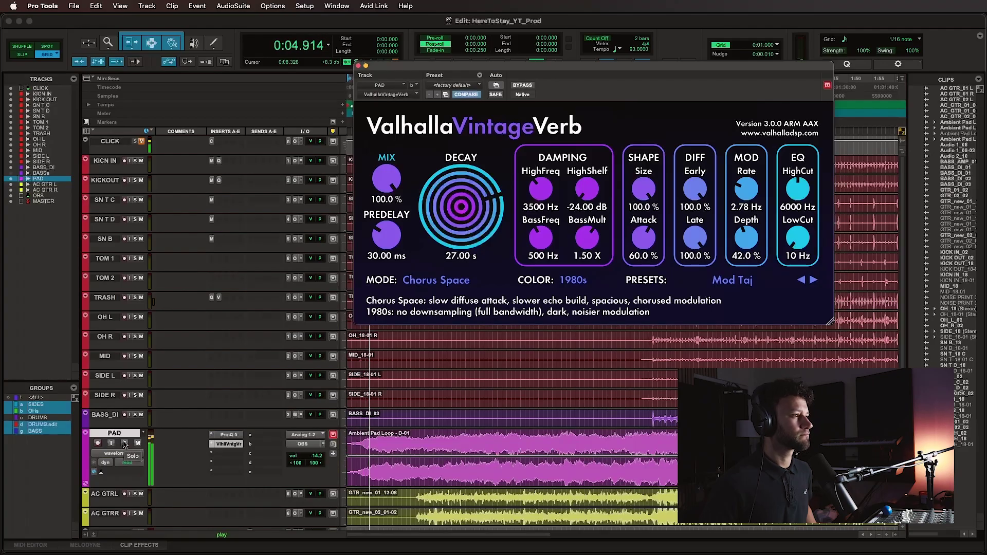
{"action": "left_click_drag", "start_coordinate": [797, 239], "coordinate": [797, 194]}
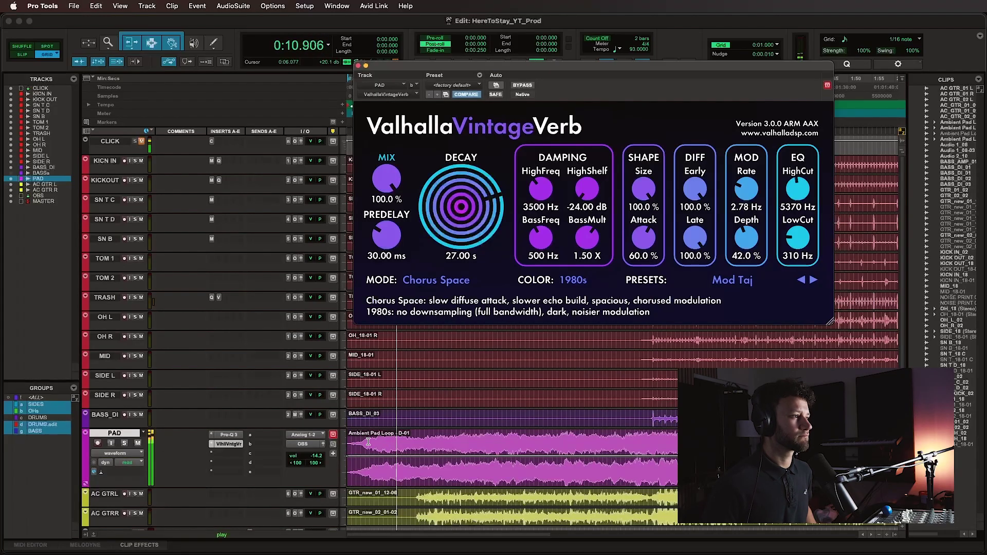
Compare the playing mix with PAD muted and unmuted, and with its reverb bypassed and active.
{"action": "left_click", "coordinate": [136, 443]}
{"action": "left_click", "coordinate": [135, 443]}
{"action": "left_click", "coordinate": [233, 445], "text": "super"}
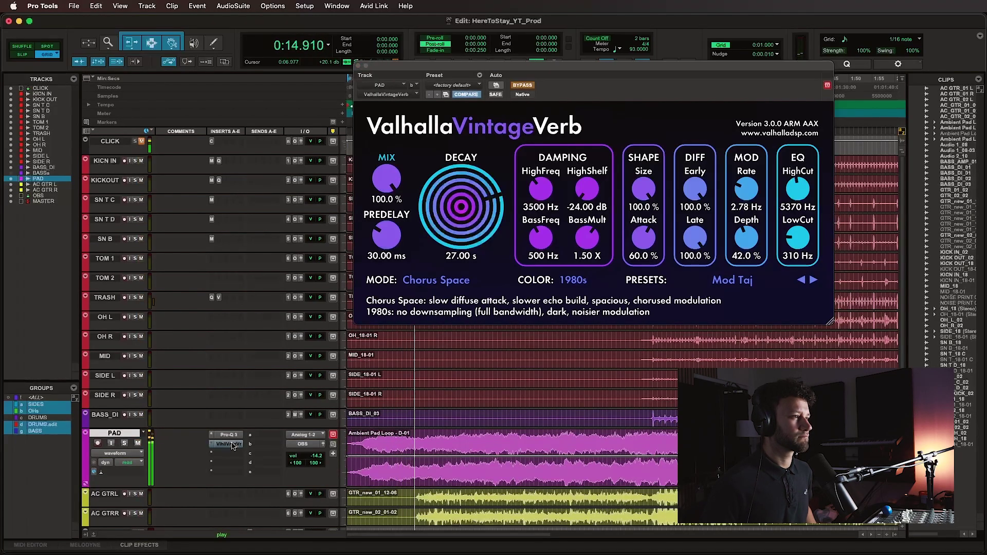
{"action": "left_click", "coordinate": [233, 445], "text": "super"}
{"action": "left_click", "coordinate": [233, 445], "text": "super"}
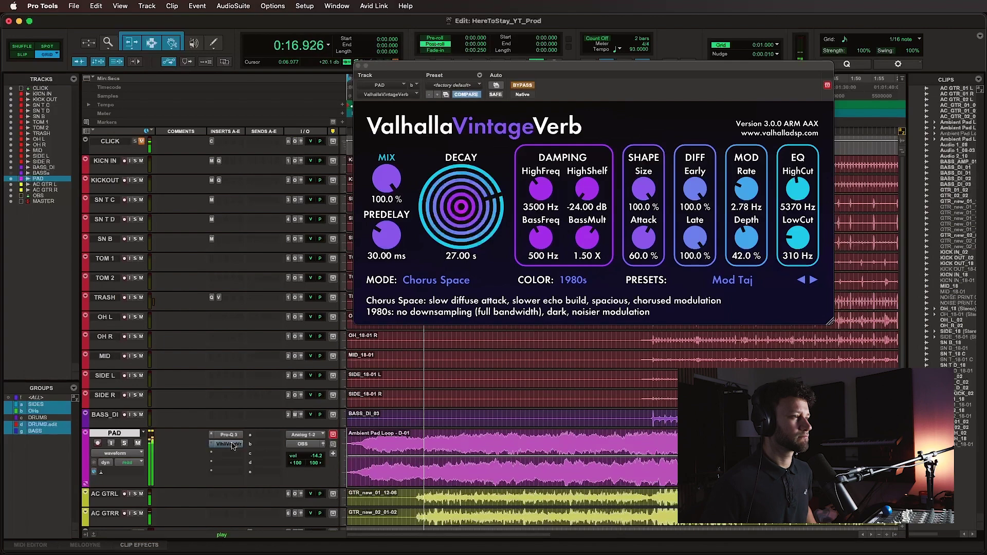
{"action": "left_click", "coordinate": [233, 445], "text": "super"}
Reduce the PAD reverb's mix to 57.3 % and play the session from 0:21.000.
{"action": "key", "text": "space"}
{"action": "left_click", "coordinate": [389, 181]}
{"action": "left_click_drag", "start_coordinate": [389, 181], "coordinate": [389, 235]}
{"action": "key", "text": "space"}
{"action": "left_click", "coordinate": [443, 439]}
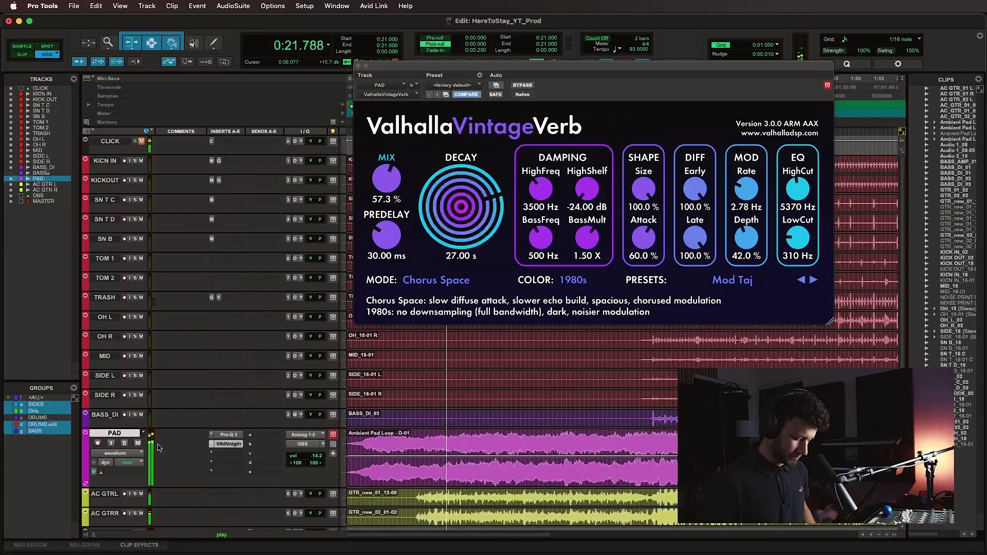
Close the reverb window, lower the PAD fader to -21.4 dB in the Mix window, and return to the Edit window.
{"action": "key", "text": "super+equal"}
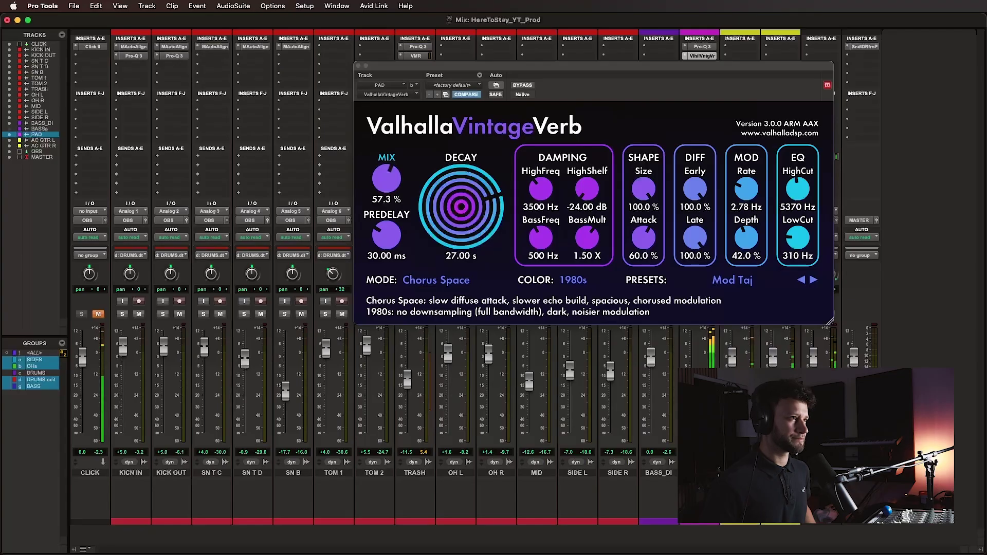
{"action": "left_click", "coordinate": [359, 66]}
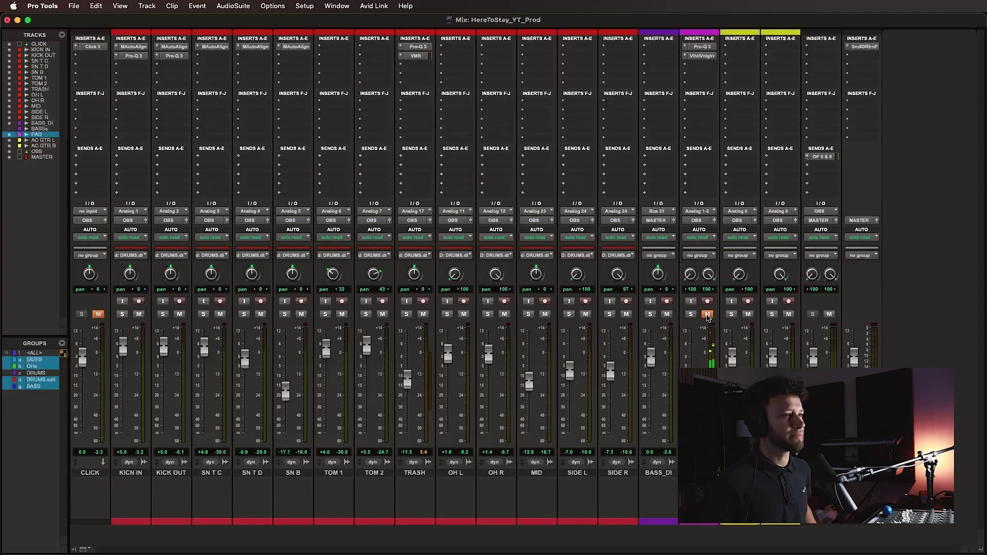
{"action": "key", "text": "super+equal"}
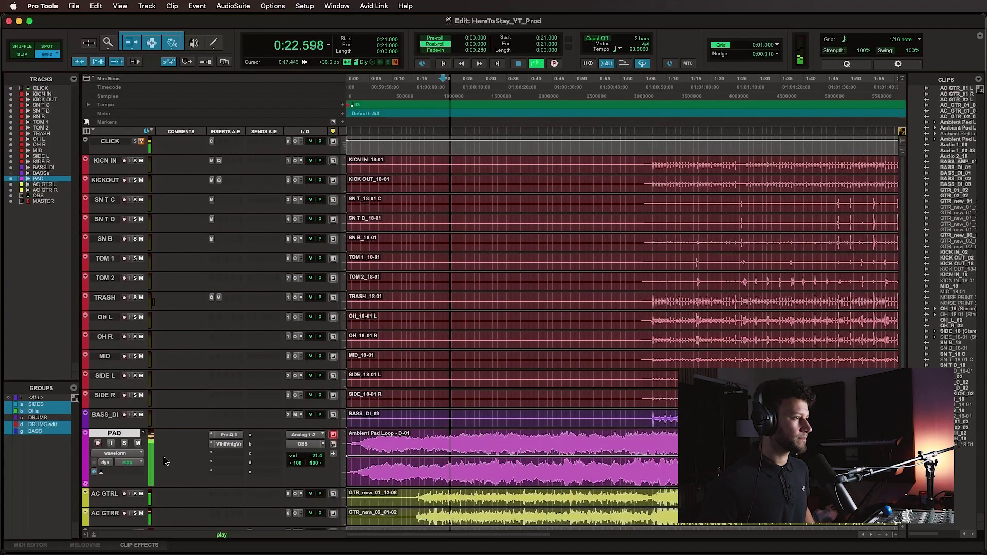
Lower PAD to -24.3 dB in its floating output window, show the Mix window, and close the floating window.
{"action": "left_click", "coordinate": [332, 444]}
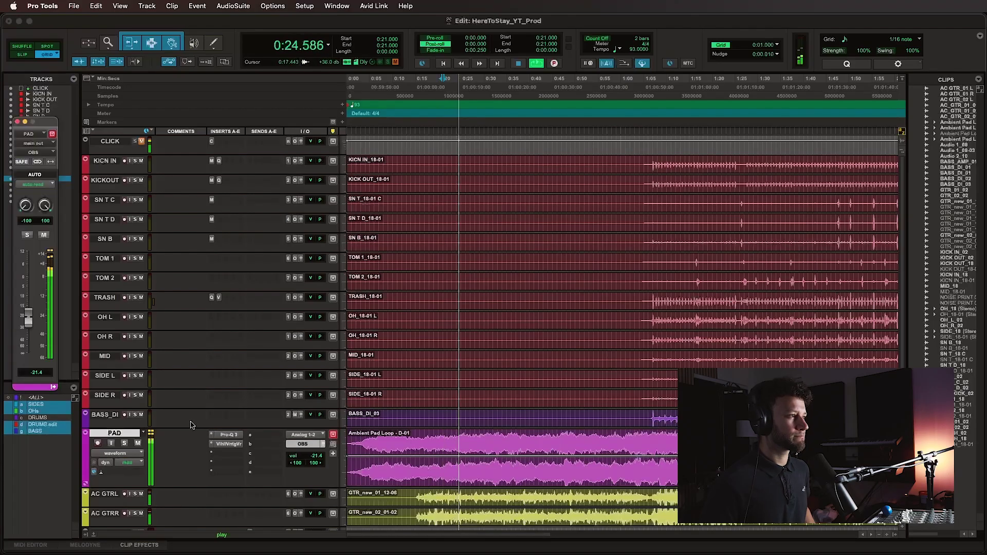
{"action": "left_click_drag", "start_coordinate": [27, 320], "coordinate": [27, 322]}
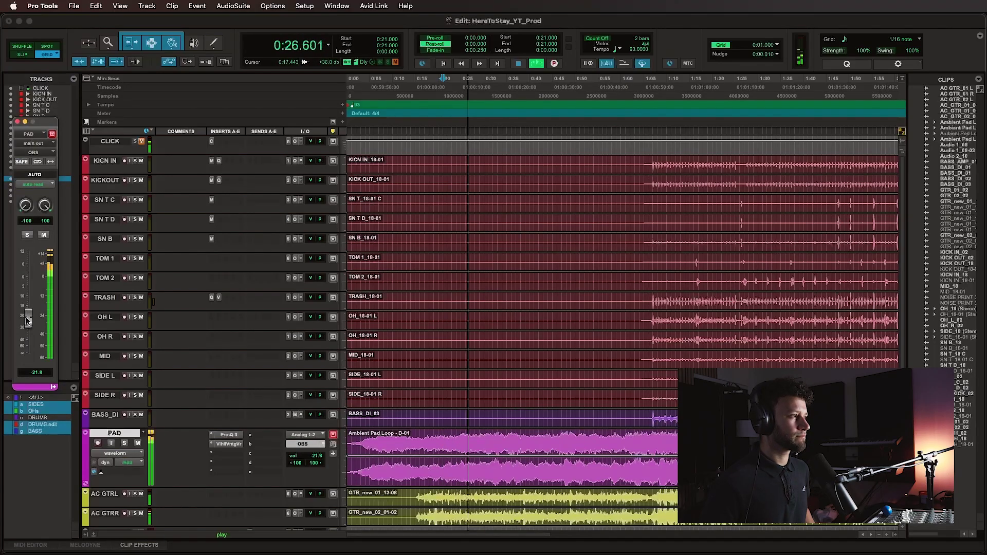
{"action": "left_click_drag", "start_coordinate": [28, 322], "coordinate": [30, 324]}
{"action": "key", "text": "super+equal"}
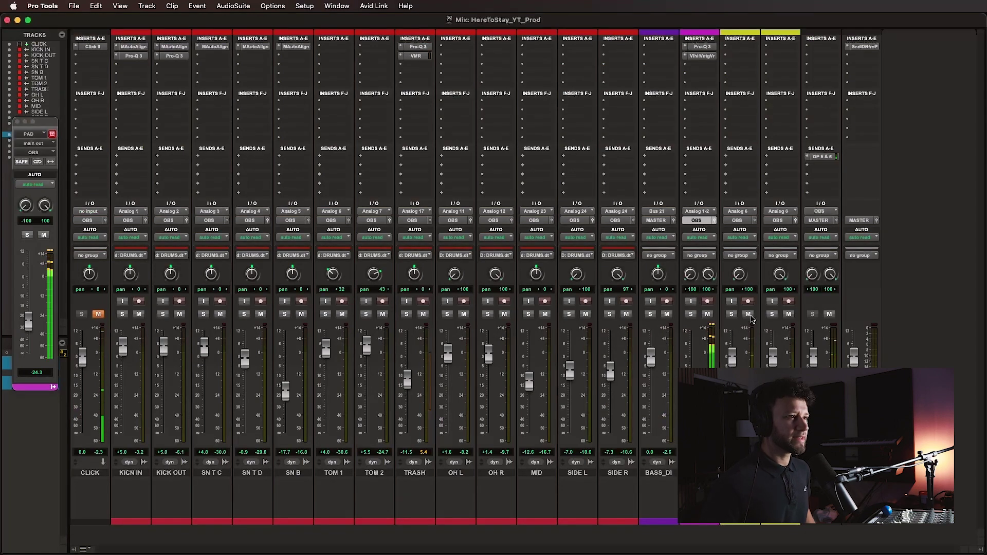
{"action": "left_click", "coordinate": [17, 122]}
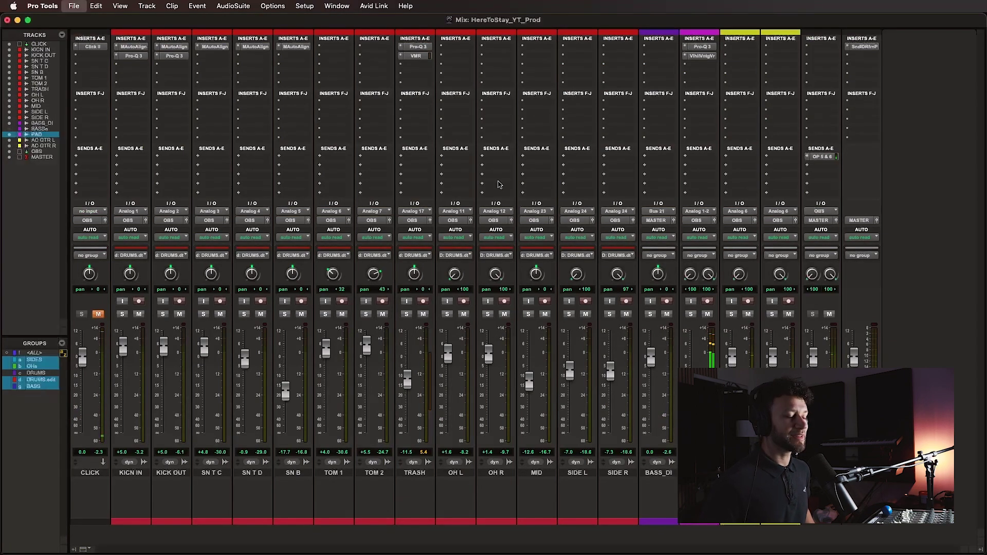
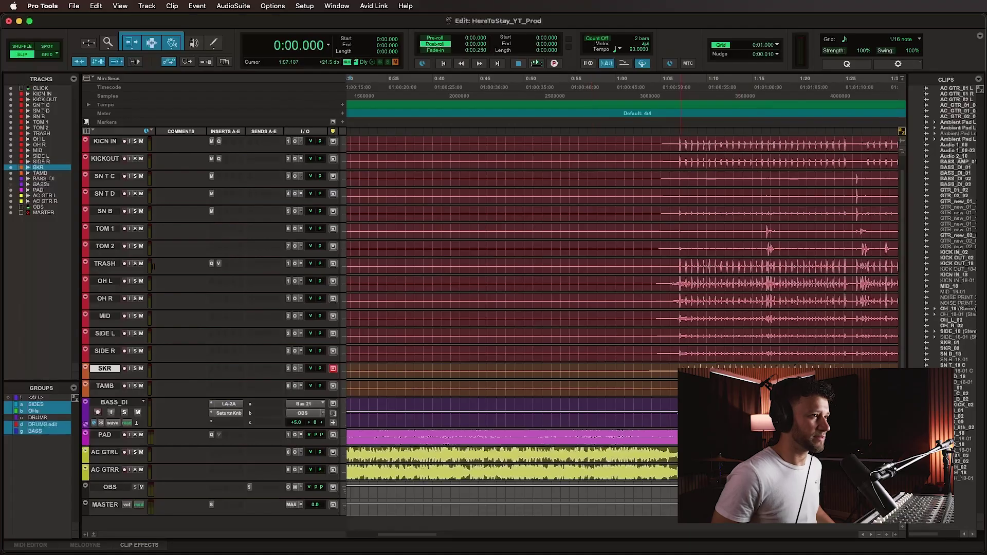
Play the arrangement from 1:06.793, where the drums, shaker and bass enter, and look further along the timeline.
{"action": "key", "text": "space"}
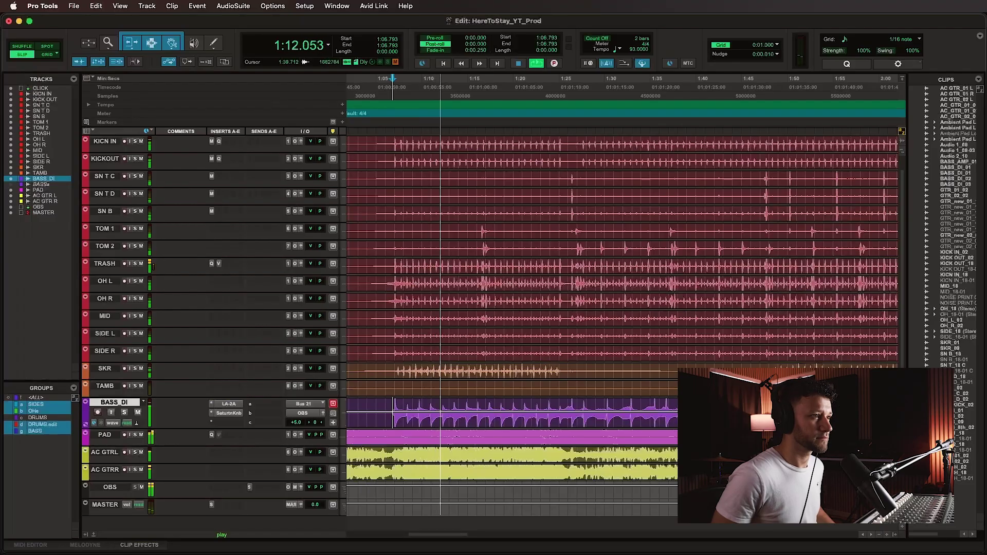
{"action": "scroll", "coordinate": [786, 365], "scroll_direction": "right", "scroll_amount": 2}
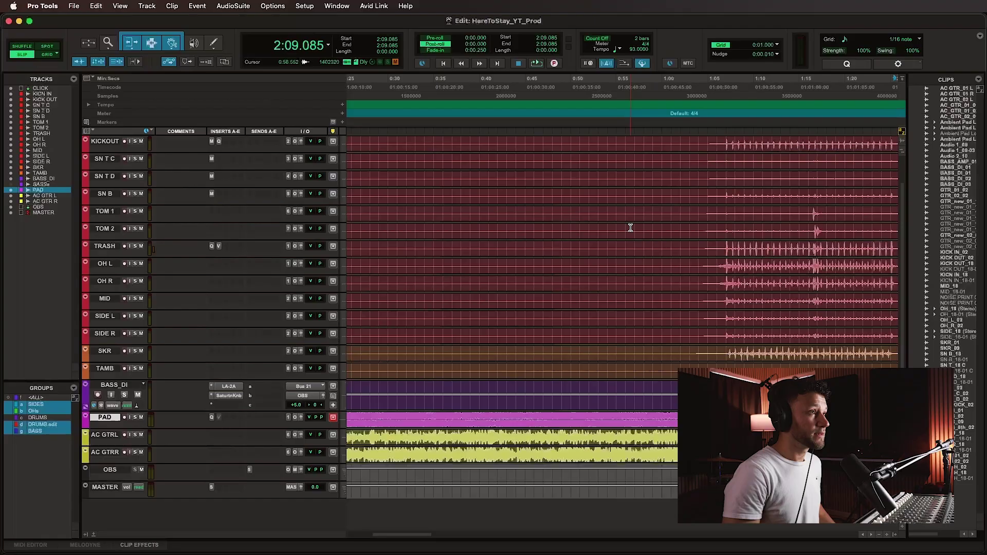
Create a track named E GTR RTM below PAD and place the edit cursor on it.
{"action": "key", "text": "super+shift+n"}
{"action": "type", "text": "E GTR RTM"}
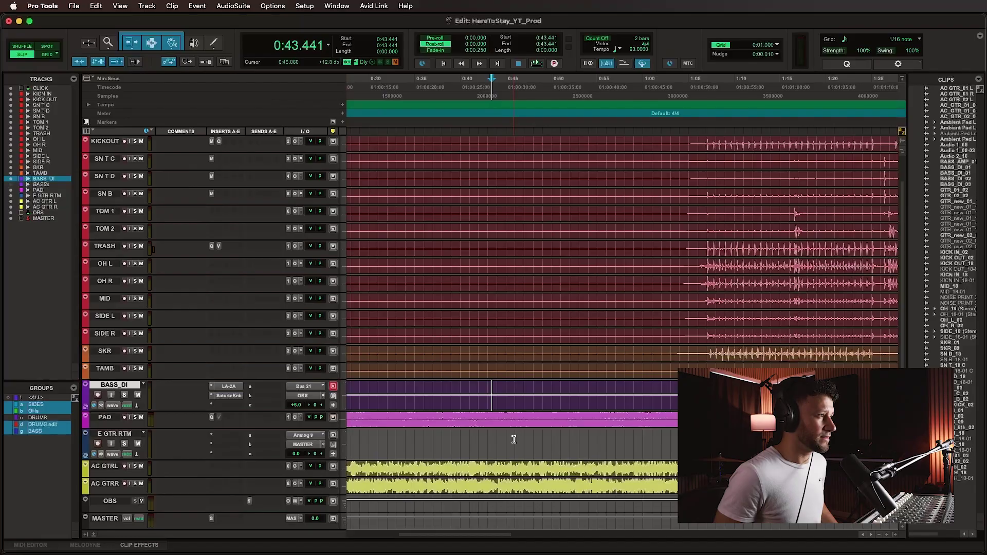
{"action": "left_click", "coordinate": [516, 438]}
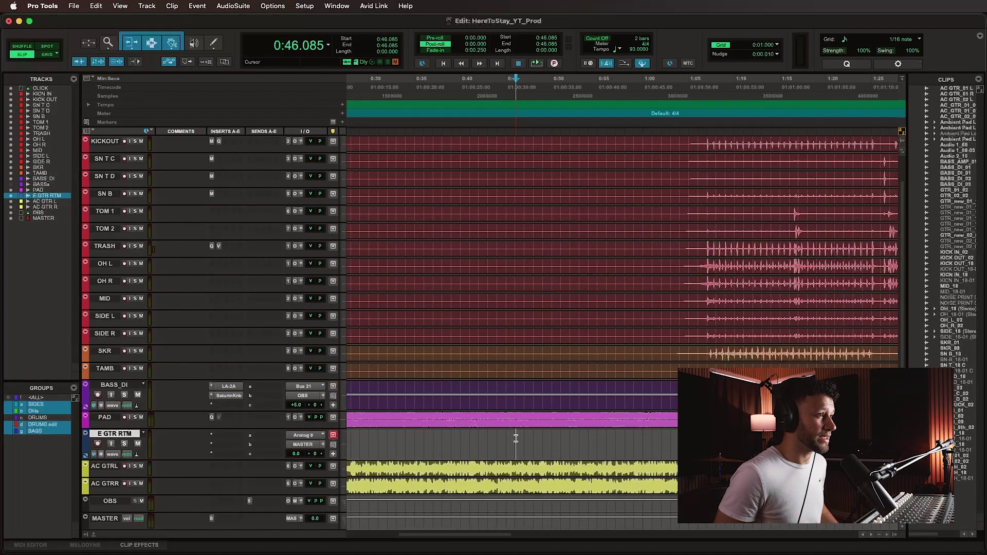
{"action": "left_click", "coordinate": [686, 438]}
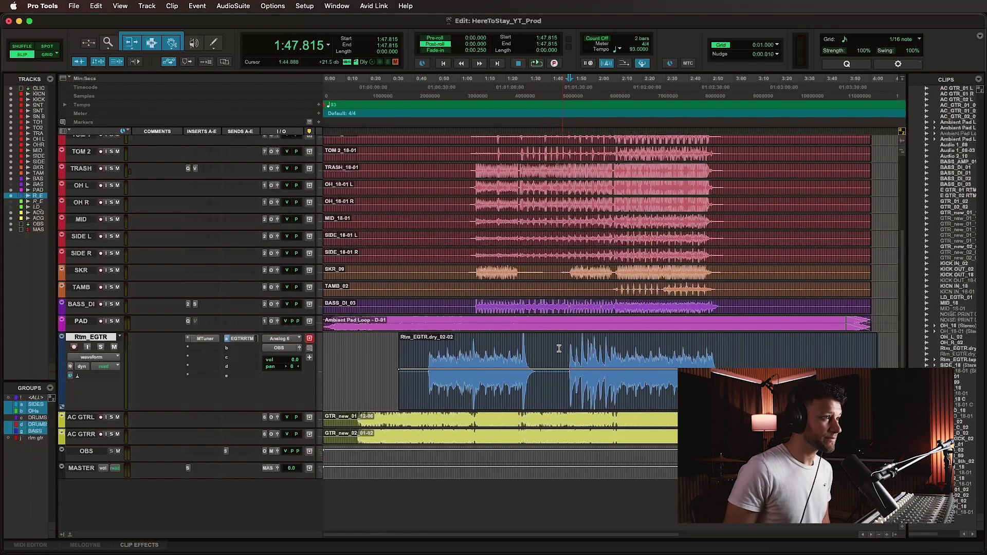
Check the later section of the Rtm_EGTR recording, then play it from 0:46.817 with the track briefly soloed.
{"action": "left_click_drag", "start_coordinate": [563, 348], "coordinate": [735, 346]}
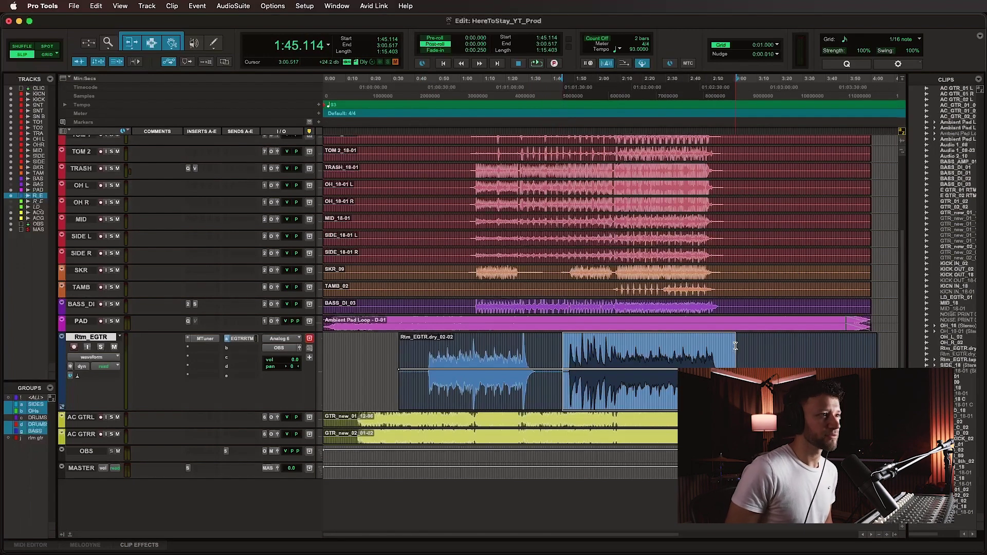
{"action": "left_click", "coordinate": [706, 354]}
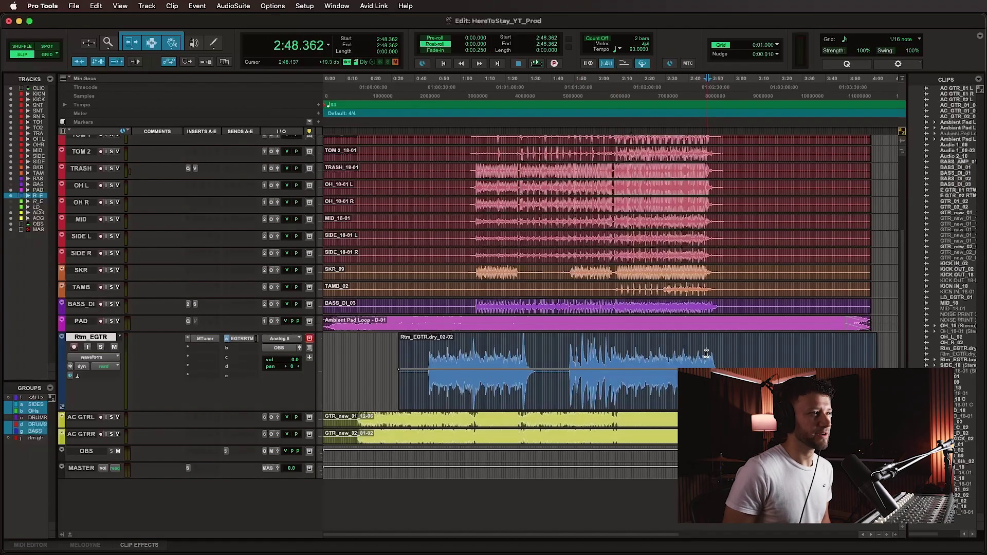
{"action": "left_click", "coordinate": [429, 347]}
{"action": "key", "text": "space"}
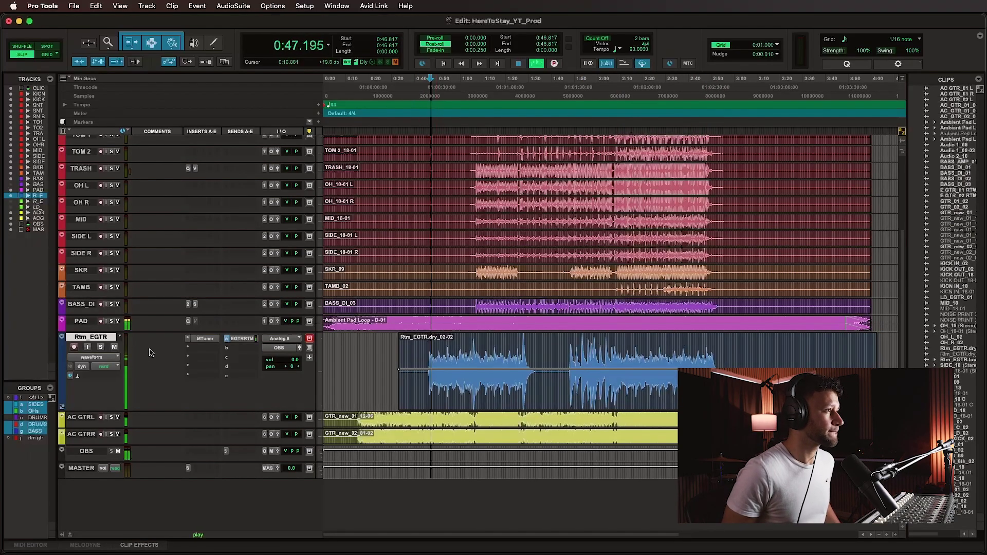
{"action": "left_click", "coordinate": [101, 348]}
{"action": "left_click", "coordinate": [101, 347]}
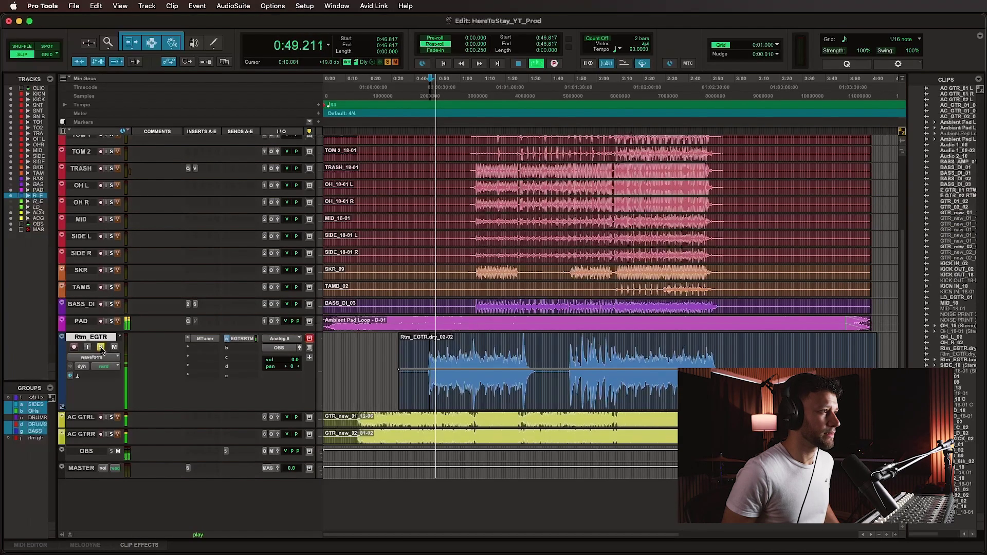
{"action": "key", "text": "space"}
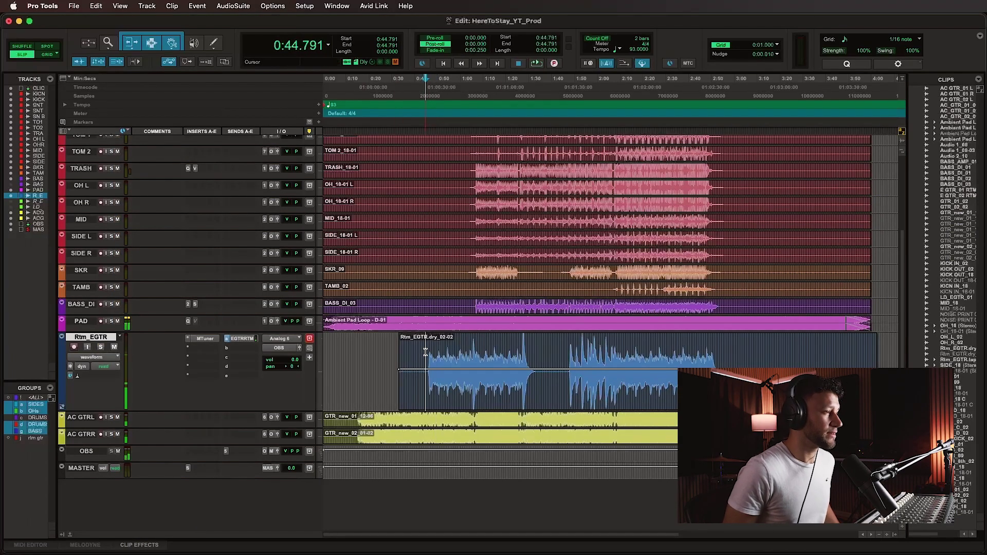
Select the Rtm_EGTR clip, extend the selection back to the session start, and consolidate it into one clip.
{"action": "left_click", "coordinate": [586, 408]}
{"action": "key", "text": "shift+Return"}
{"action": "key", "text": "alt+shift+3"}
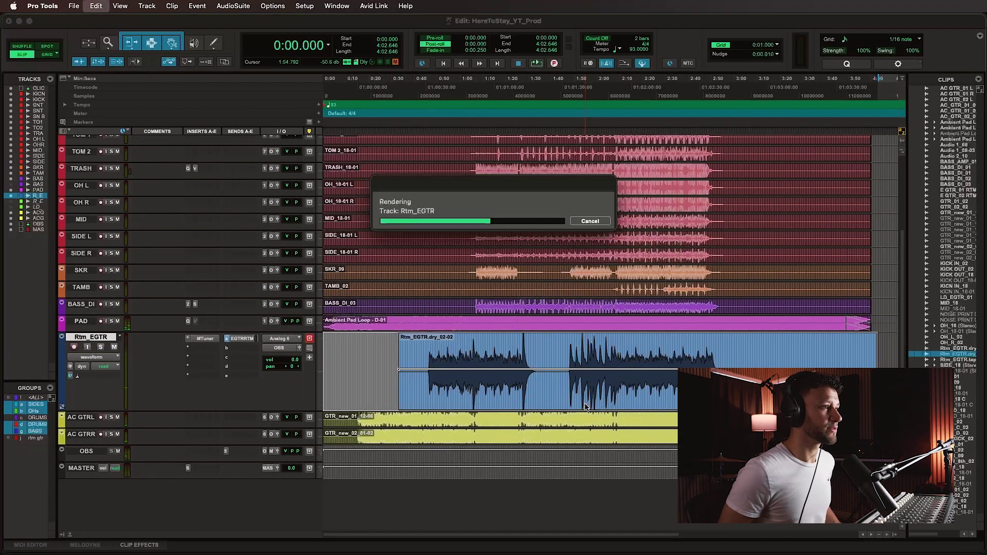
Insert ValhallaVintageVerb (mono/stereo) after MTuner on the Rtm_EGTR track, accepting the change to the plug-ins that follow.
{"action": "left_click", "coordinate": [427, 334]}
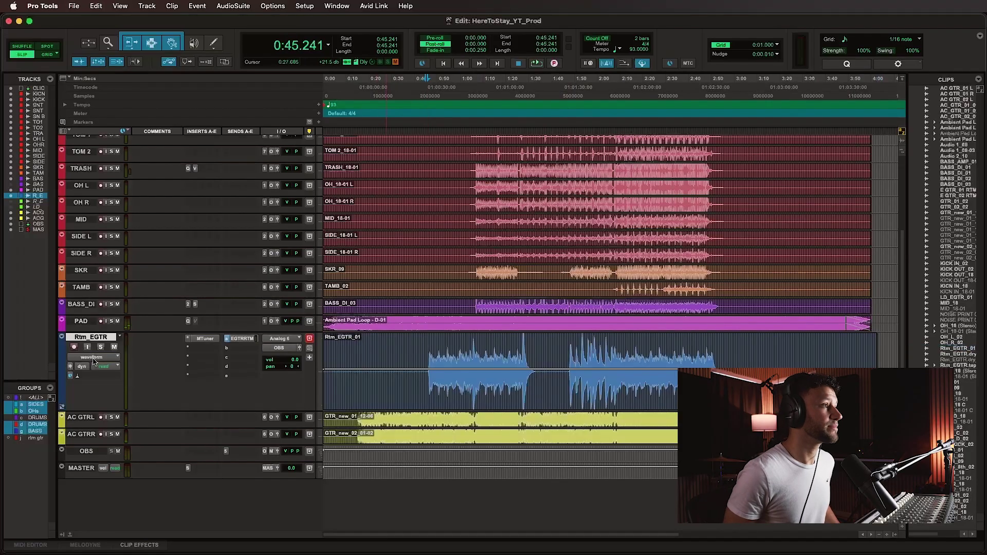
{"action": "left_click", "coordinate": [206, 347]}
{"action": "type", "text": "egtr"}
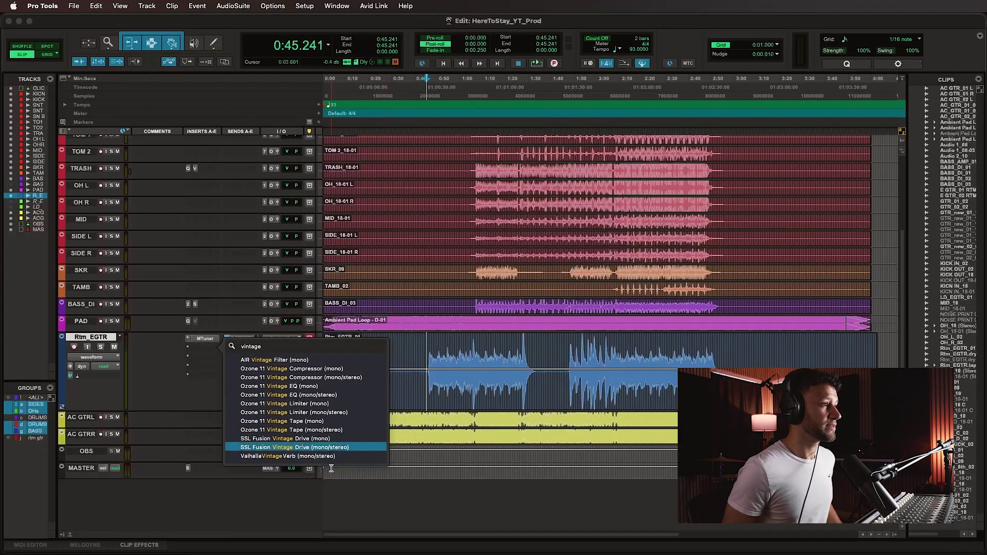
{"action": "left_click", "coordinate": [330, 459]}
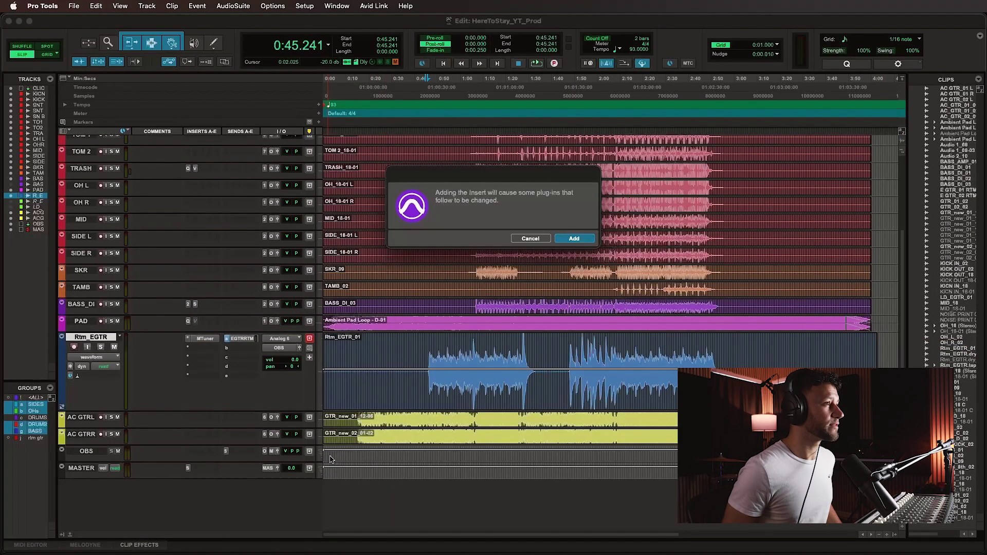
{"action": "left_click", "coordinate": [573, 238]}
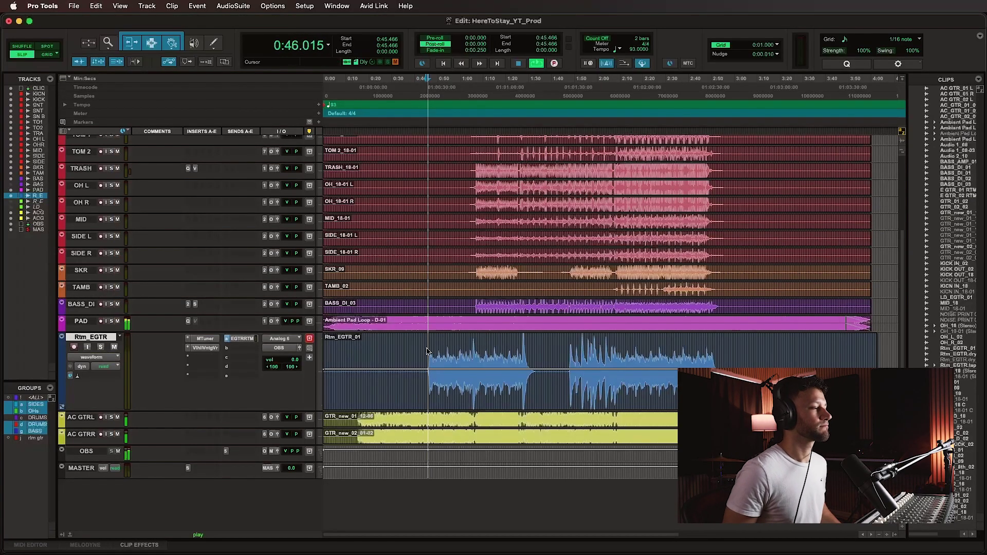
Play Rtm_EGTR soloed from 0:45.466, set the ValhallaVintageVerb mix to 50%, save, and close the plug-in with the solo off.
{"action": "left_click", "coordinate": [205, 348]}
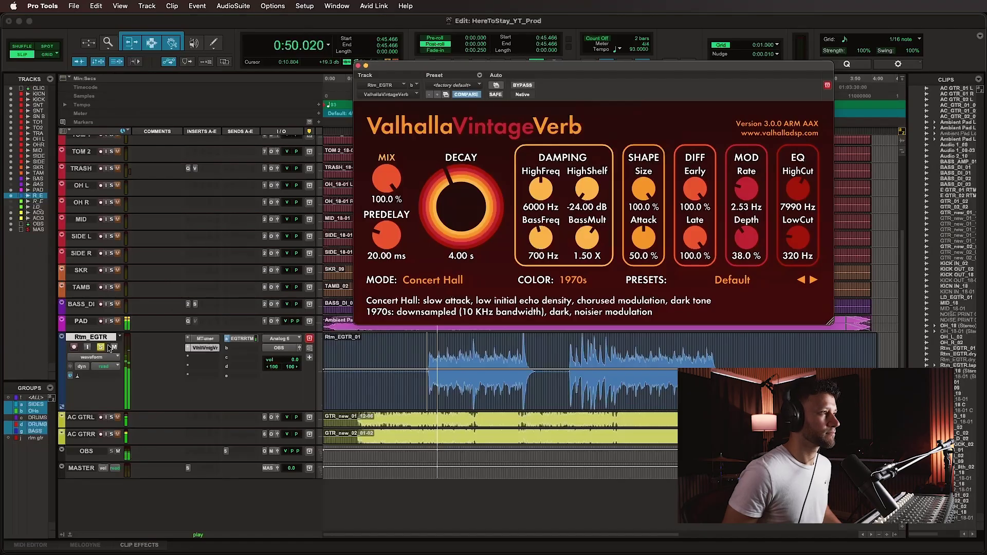
{"action": "left_click", "coordinate": [193, 347], "text": "super"}
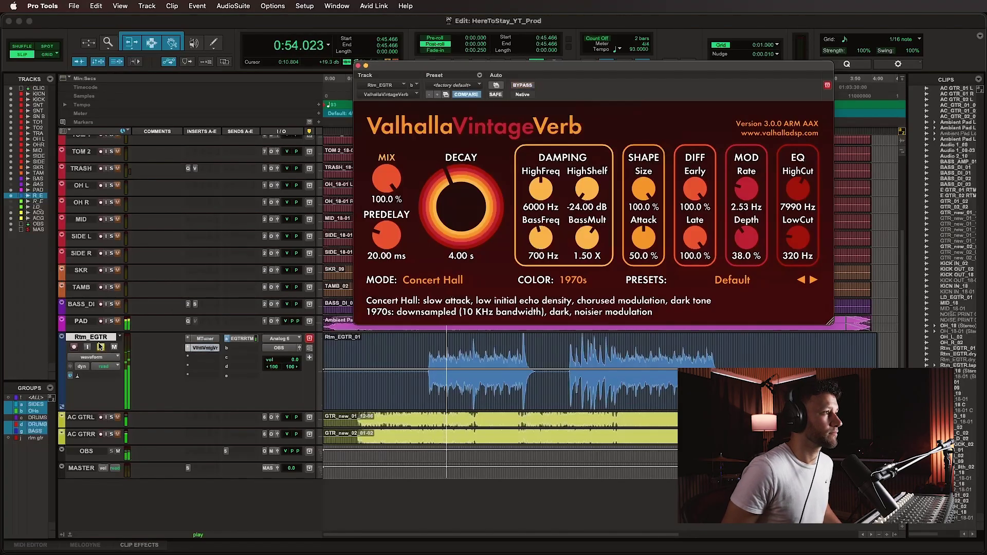
{"action": "left_click_drag", "start_coordinate": [387, 180], "coordinate": [393, 252]}
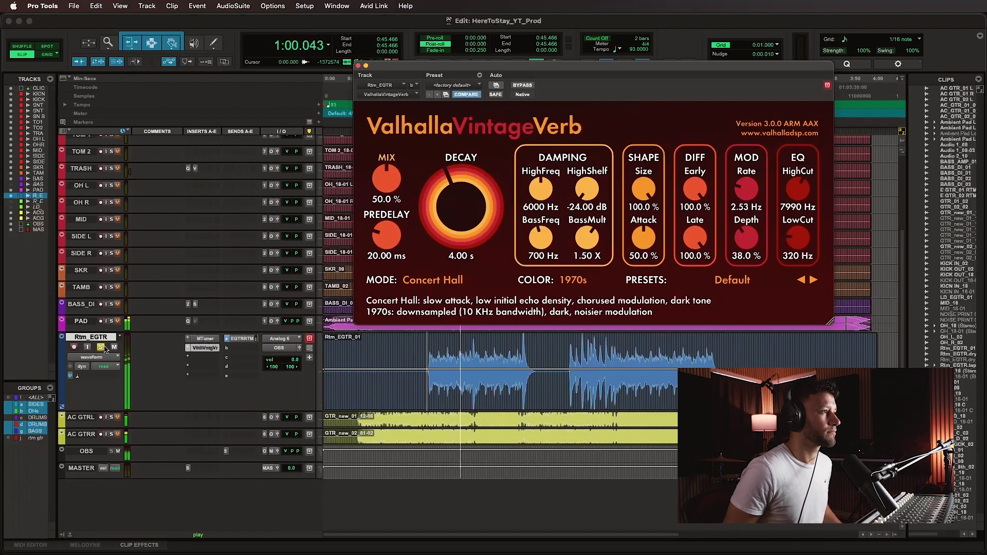
{"action": "key", "text": "super+s"}
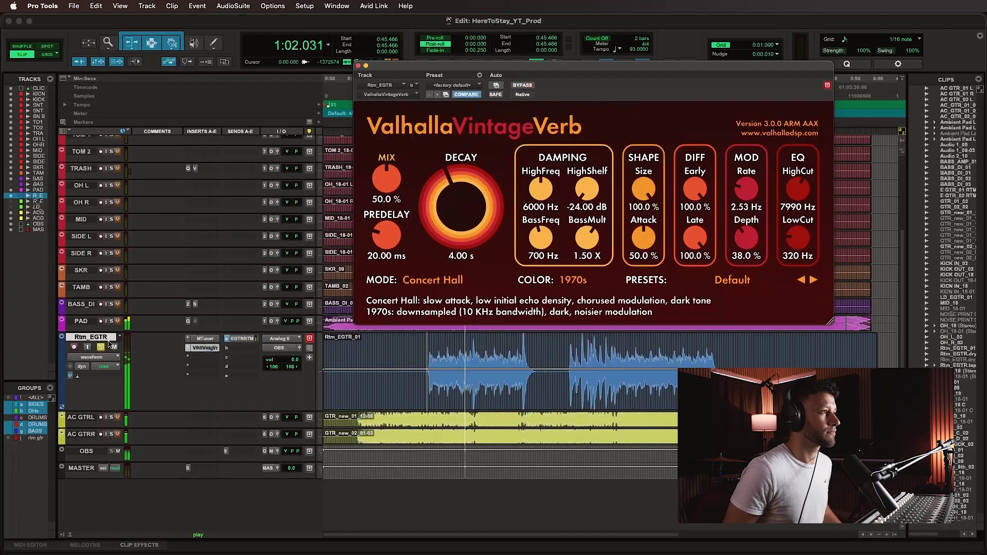
{"action": "left_click", "coordinate": [102, 349]}
{"action": "key", "text": "space"}
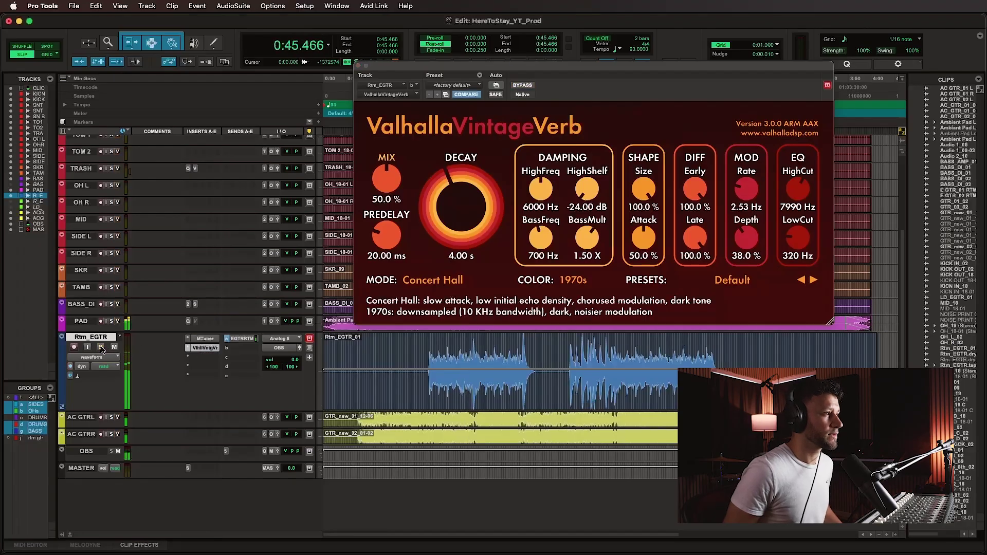
{"action": "left_click", "coordinate": [358, 66]}
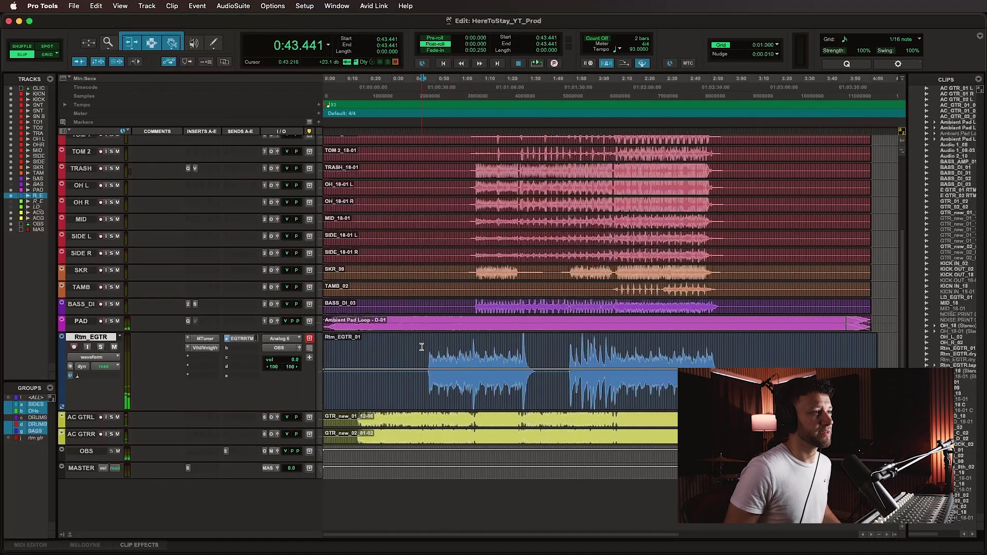
Play the mix from 0:45.917, where the rhythm guitar enters, and place the edit cursor around that entrance.
{"action": "key", "text": "space"}
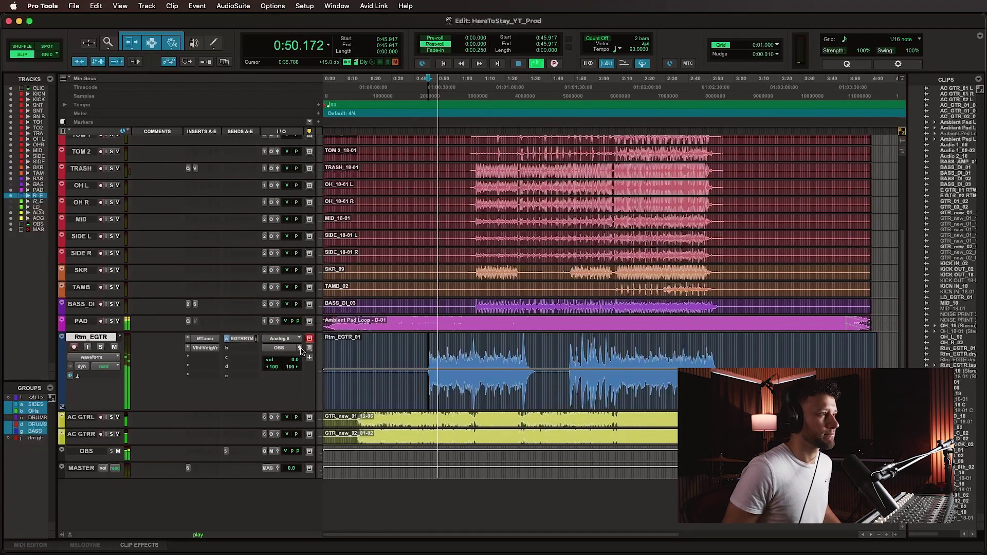
{"action": "key", "text": "space"}
{"action": "left_click", "coordinate": [423, 356]}
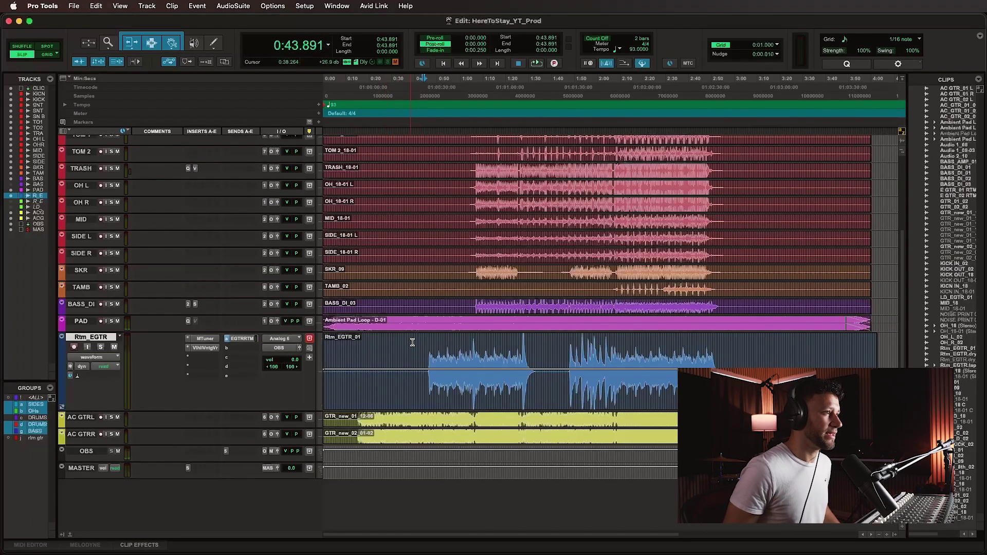
{"action": "left_click", "coordinate": [426, 307]}
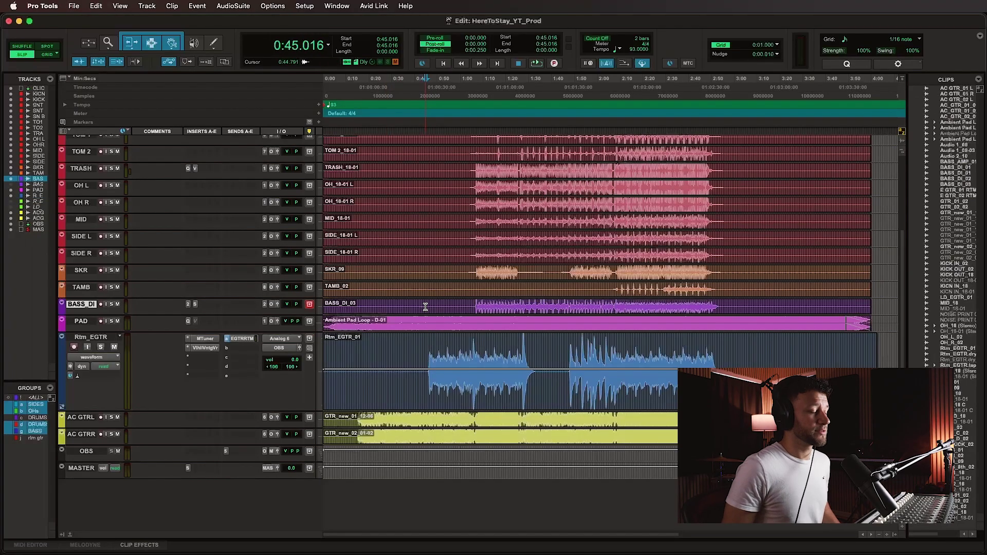
{"action": "left_click", "coordinate": [426, 348]}
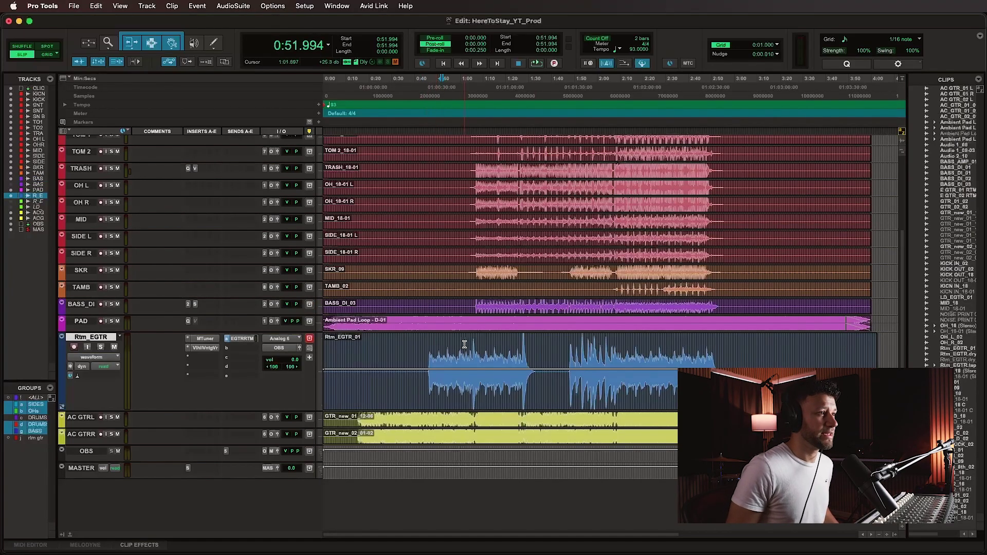
Play the second rhythm guitar passage in the full mix from 1:47.589 and save the session.
{"action": "left_click", "coordinate": [568, 346]}
{"action": "key", "text": "space"}
{"action": "key", "text": "super+s"}
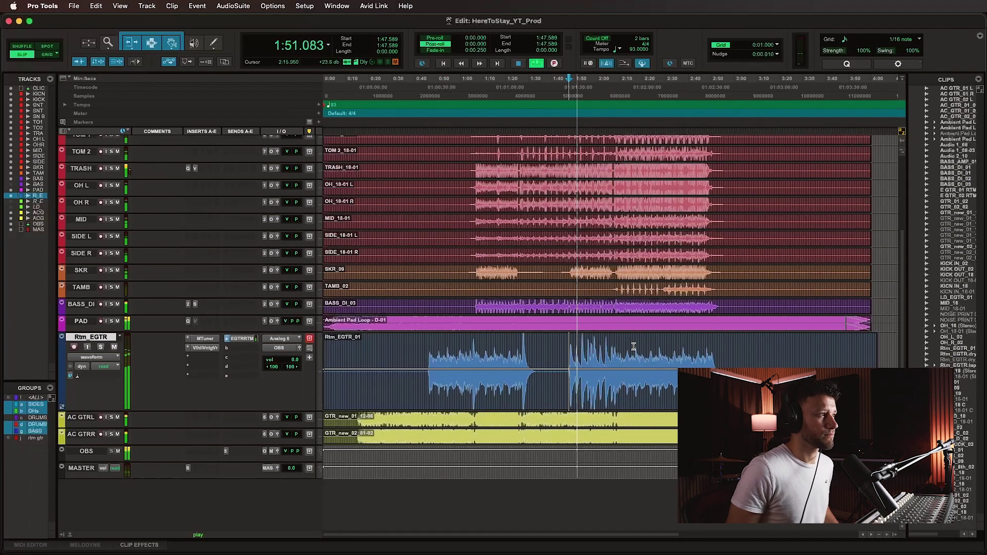
{"action": "key", "text": "space"}
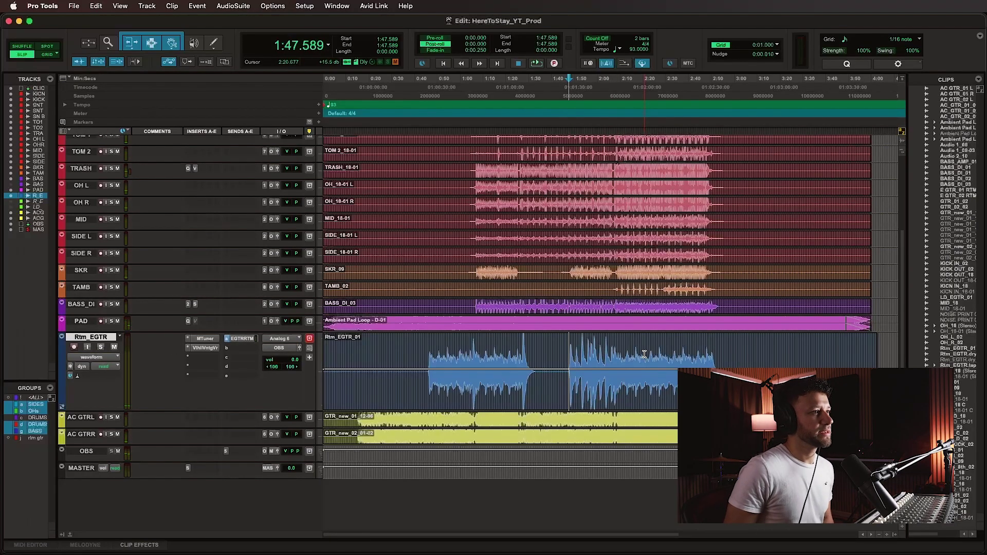
Mark out the rhythm guitar passages from 1:07.975 to 1:35.680 and from 2:19.326 to 2:54.889 to review the arrangement.
{"action": "left_click", "coordinate": [472, 345]}
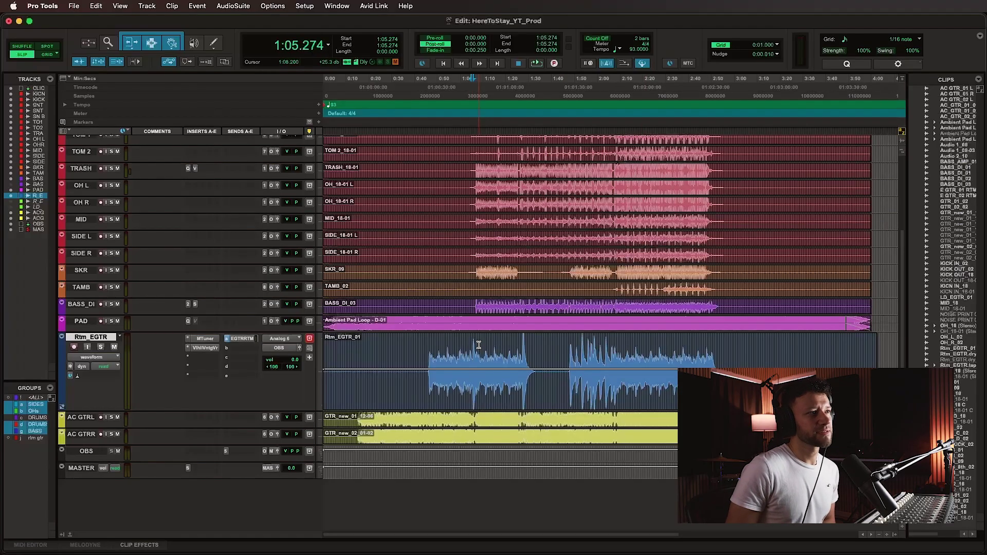
{"action": "left_click_drag", "start_coordinate": [475, 345], "coordinate": [536, 345]}
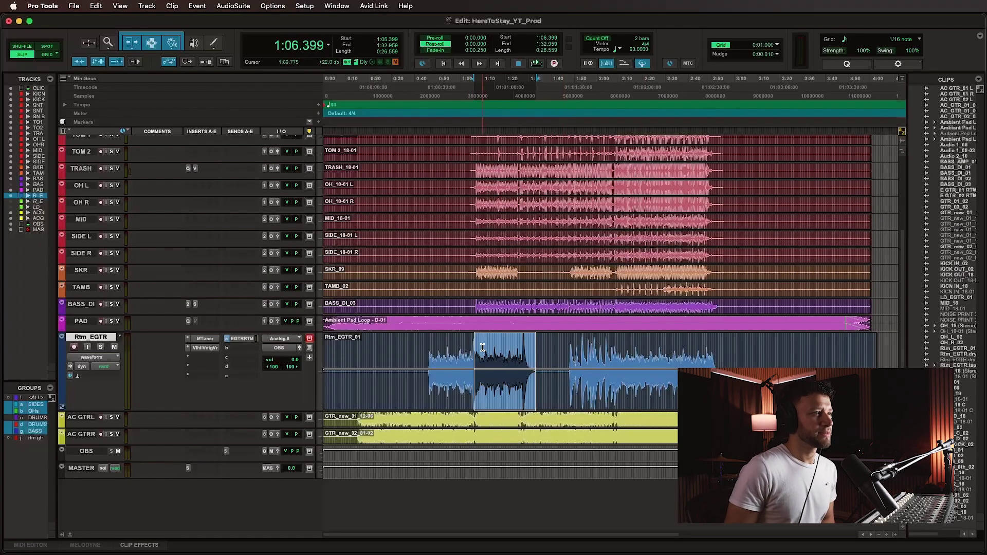
{"action": "left_click_drag", "start_coordinate": [477, 346], "coordinate": [542, 347]}
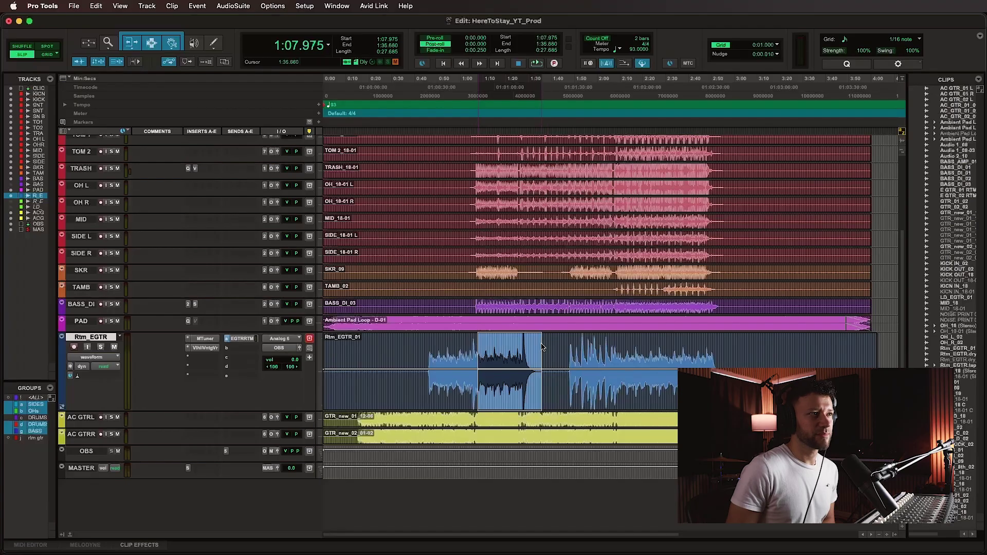
{"action": "left_click_drag", "start_coordinate": [641, 350], "coordinate": [724, 352]}
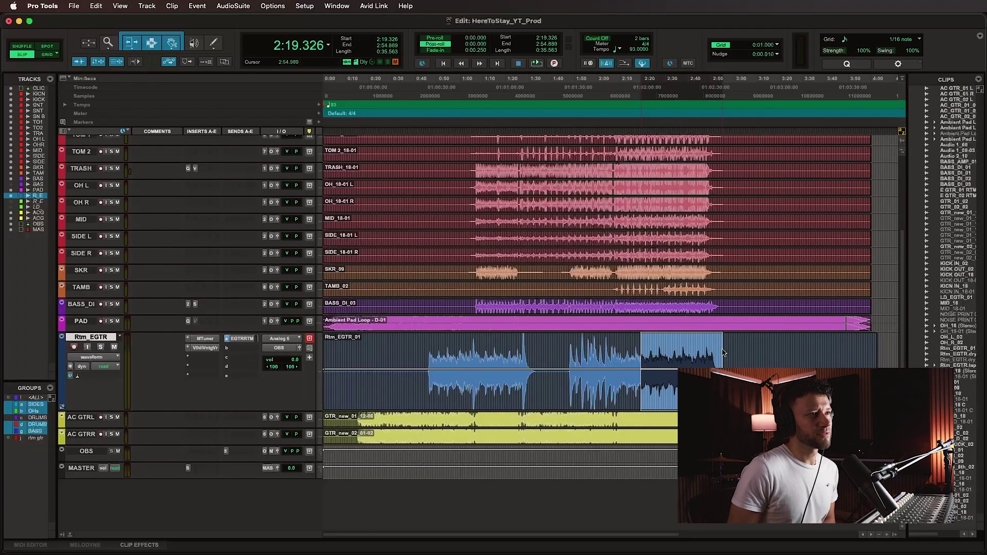
{"action": "left_click", "coordinate": [679, 352]}
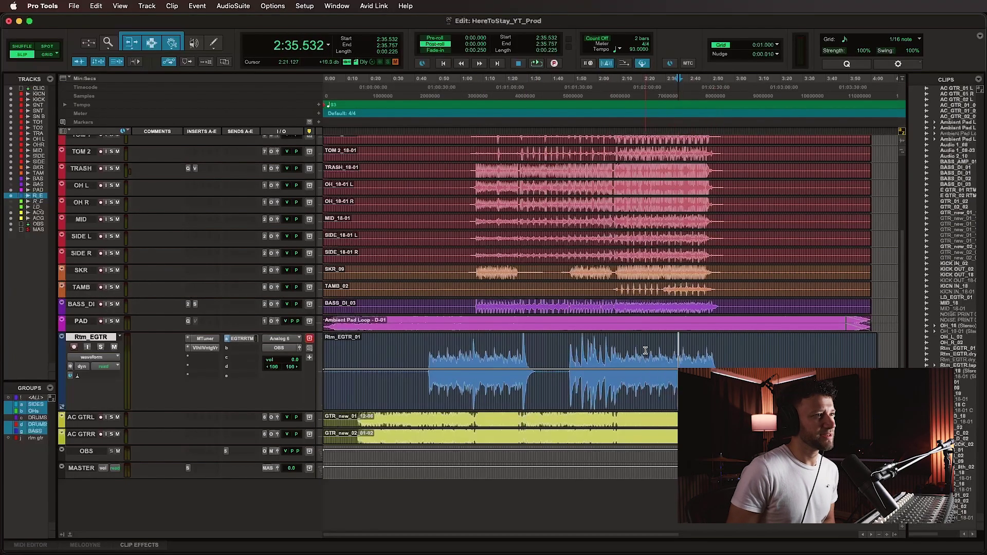
{"action": "left_click", "coordinate": [643, 349]}
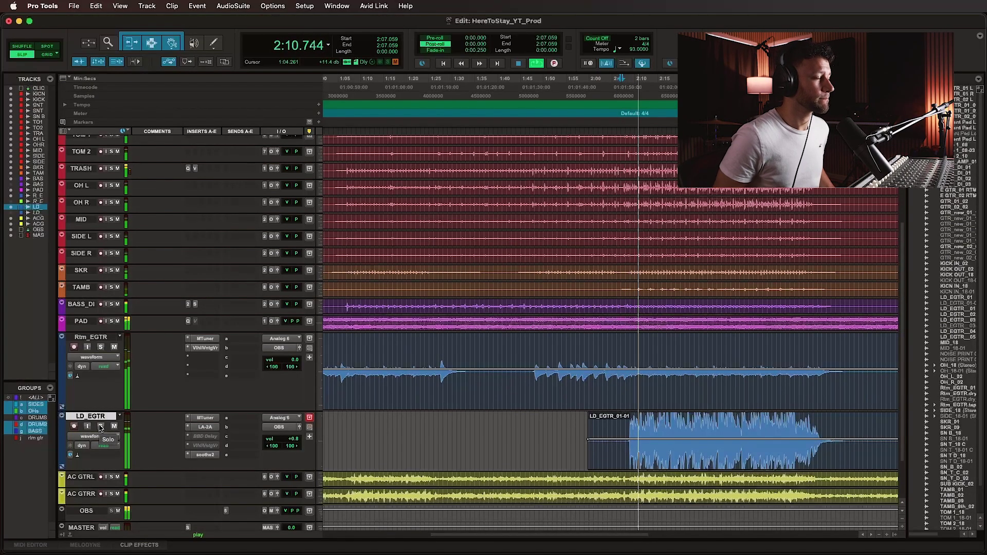
Compare the LD_EGTR track soloed and in the full mix during playback from 2:07.059.
{"action": "left_click", "coordinate": [100, 427]}
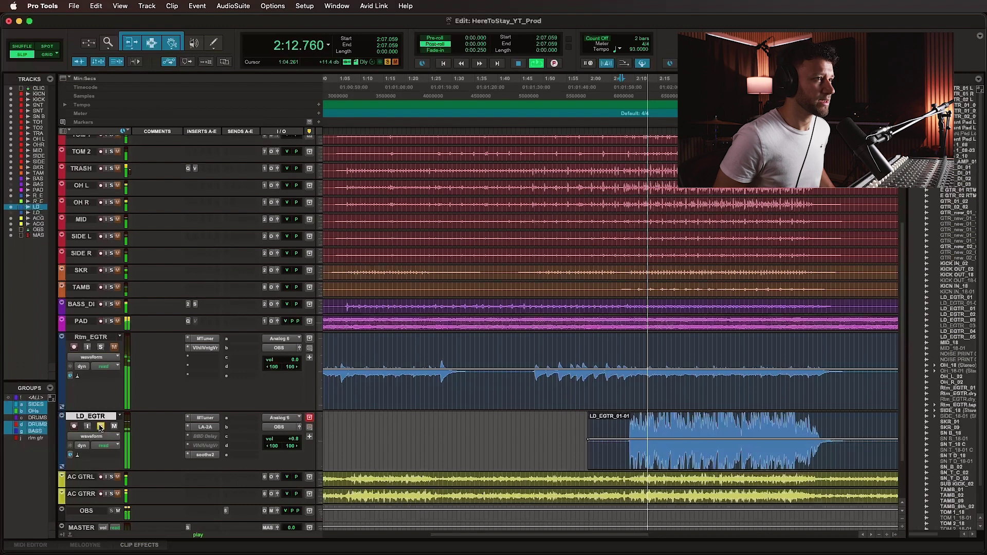
{"action": "left_click", "coordinate": [101, 426]}
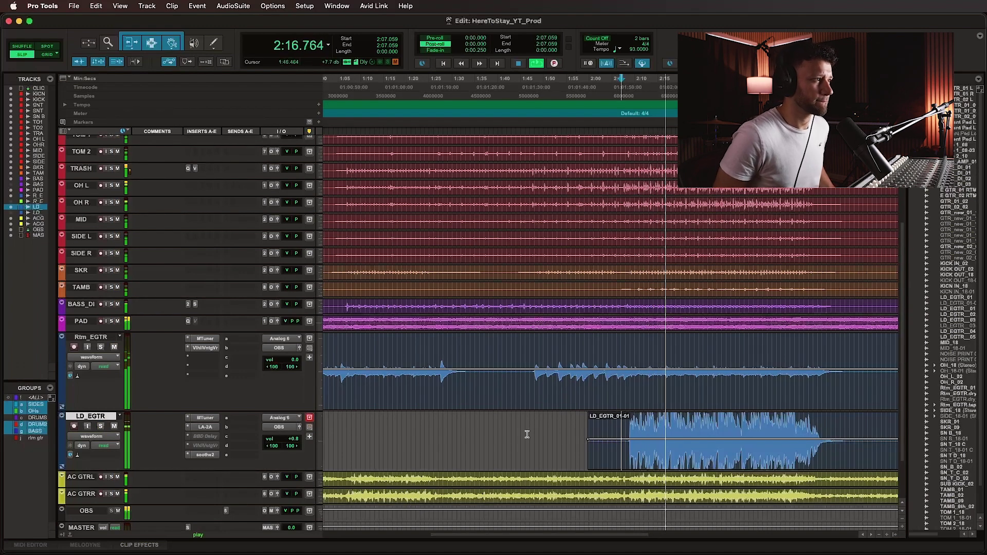
{"action": "key", "text": "space"}
Activate the BBD Delay and ValhallaVintageVerb inserts on the LD_EGTR track and close the plug-in window.
{"action": "left_click", "coordinate": [202, 437]}
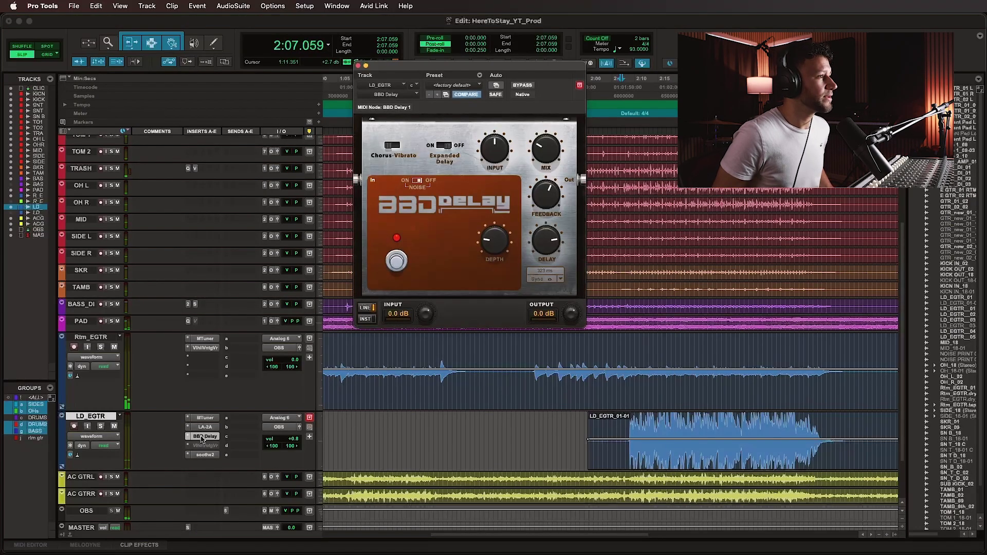
{"action": "left_click", "coordinate": [206, 445]}
{"action": "left_click", "coordinate": [203, 435]}
{"action": "left_click", "coordinate": [206, 445]}
{"action": "key", "text": "super+w"}
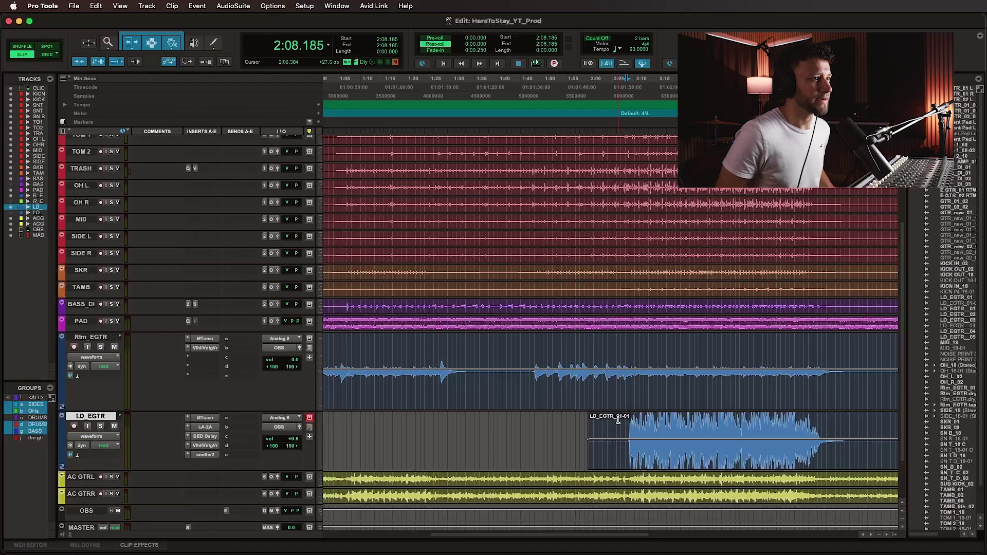
Play the lead guitar with its effects from 2:06.384, briefly soloed, and try a small change to its volume.
{"action": "key", "text": "space"}
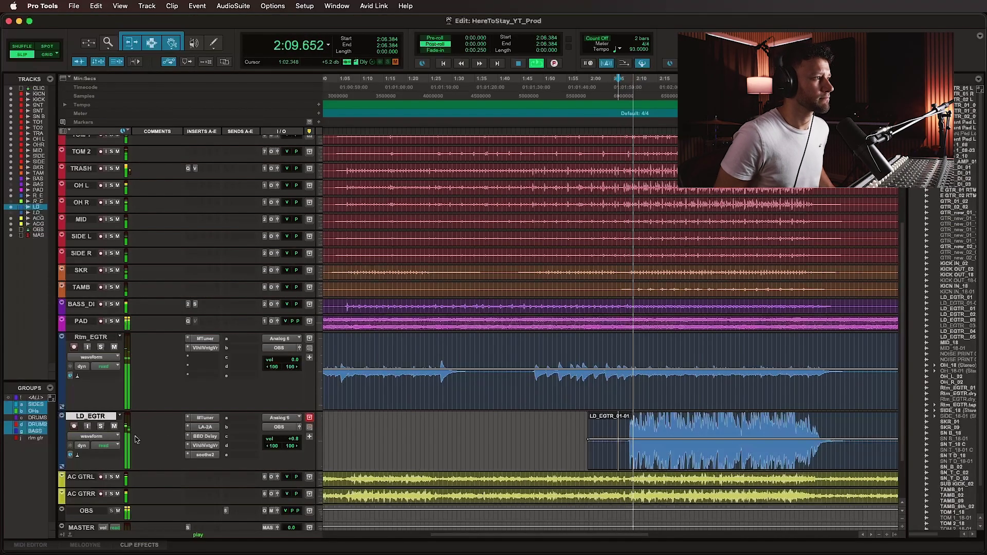
{"action": "left_click", "coordinate": [100, 426]}
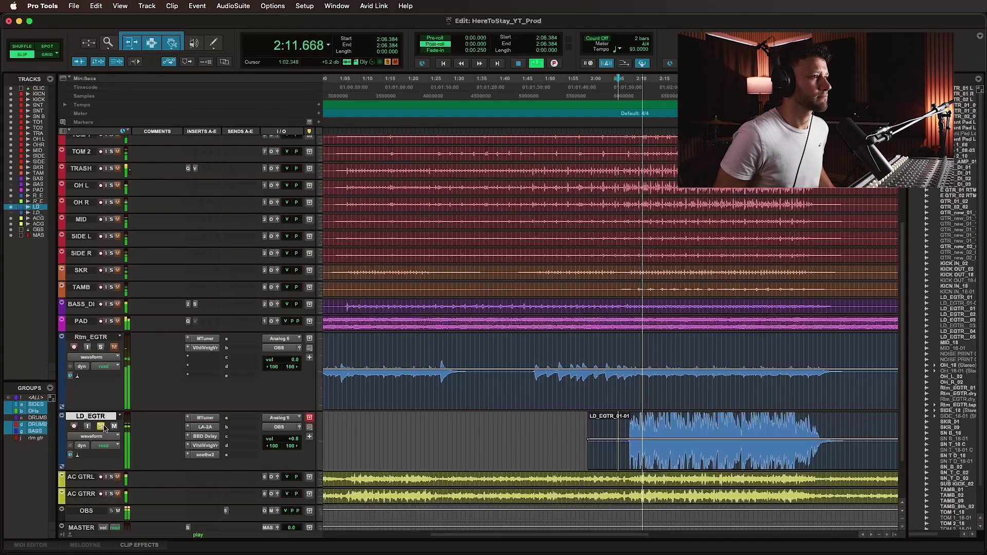
{"action": "left_click", "coordinate": [105, 427]}
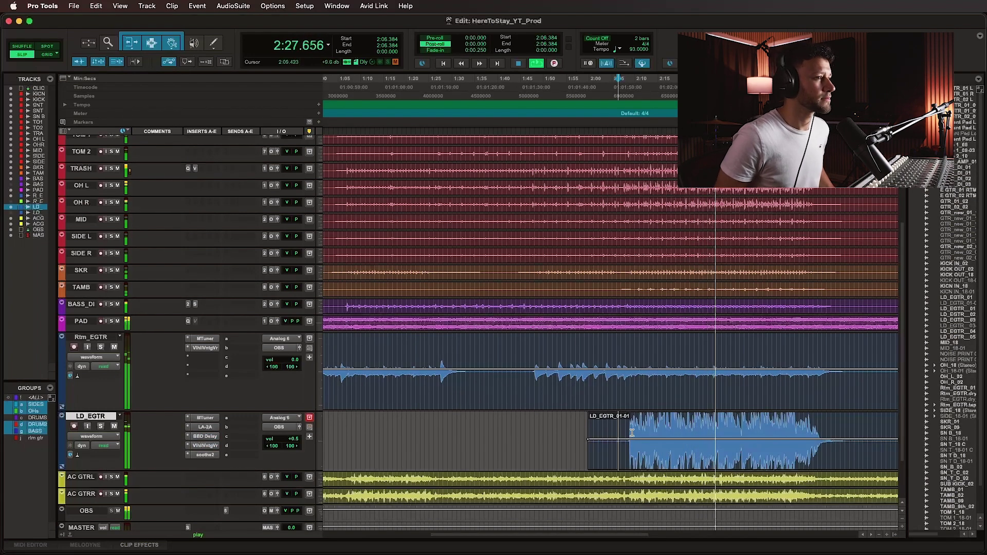
{"action": "left_click_drag", "start_coordinate": [290, 439], "coordinate": [289, 442]}
{"action": "key", "text": "space"}
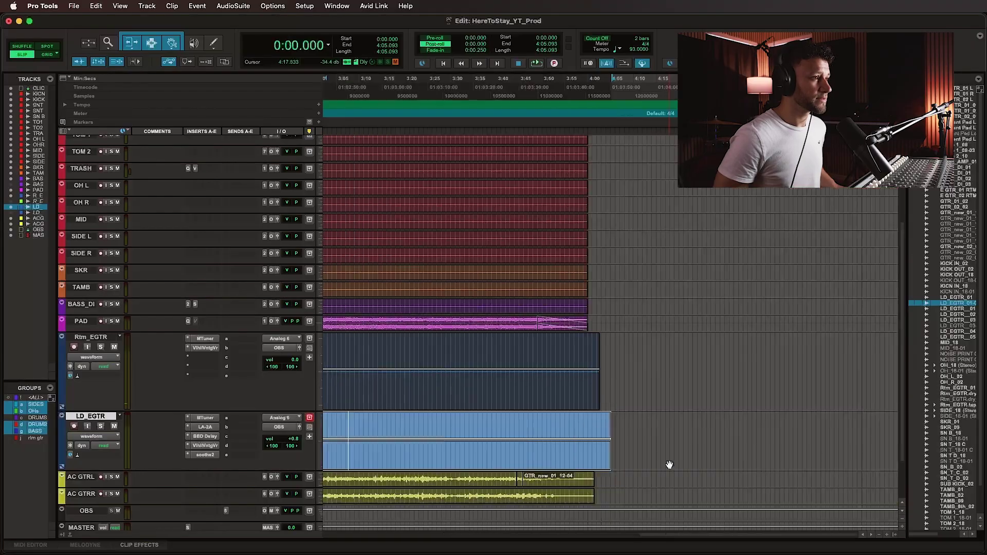
Fit the full song length in the timeline around 1:49.390, reduce the waveform display height, and save the session.
{"action": "key", "text": "r"}
{"action": "key", "text": "r"}
{"action": "left_click", "coordinate": [448, 418]}
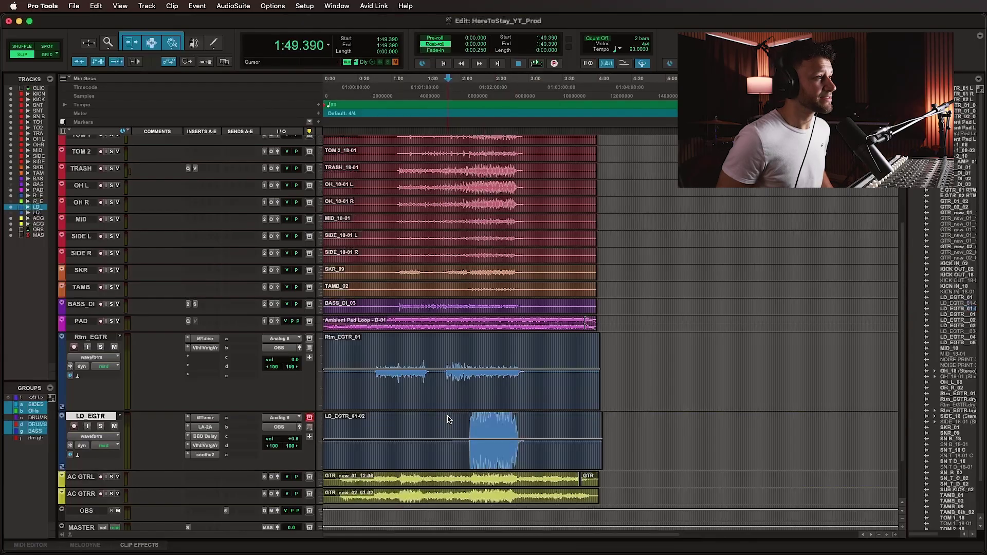
{"action": "key", "text": "t"}
{"action": "key", "text": "super+alt+bracketleft"}
{"action": "key", "text": "super+s"}
Color the Rtm_EGTR and LD_EGTR tracks green and fit all tracks into the window height.
{"action": "left_click", "coordinate": [99, 338]}
{"action": "left_click", "coordinate": [91, 417], "text": "shift"}
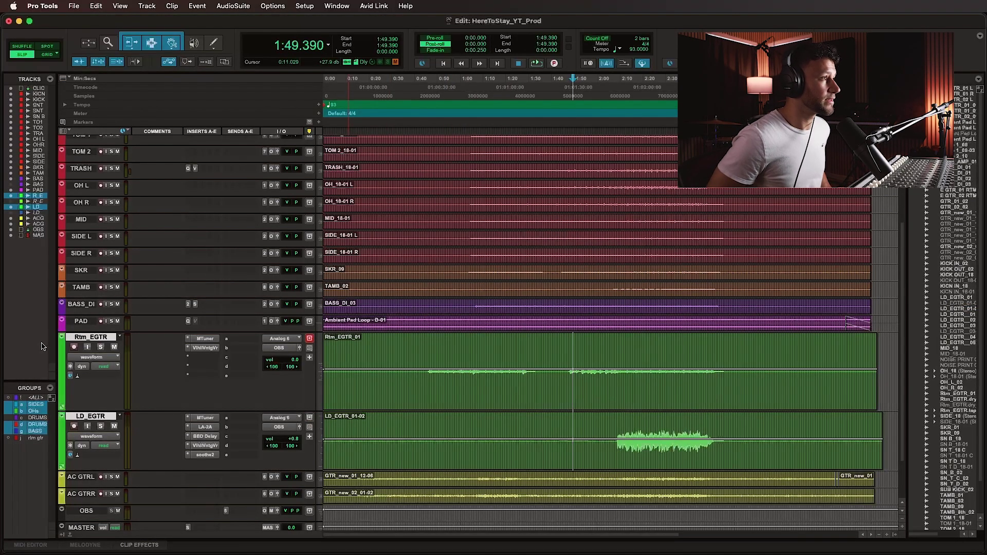
{"action": "key", "text": "ctrl+alt+super+Down"}
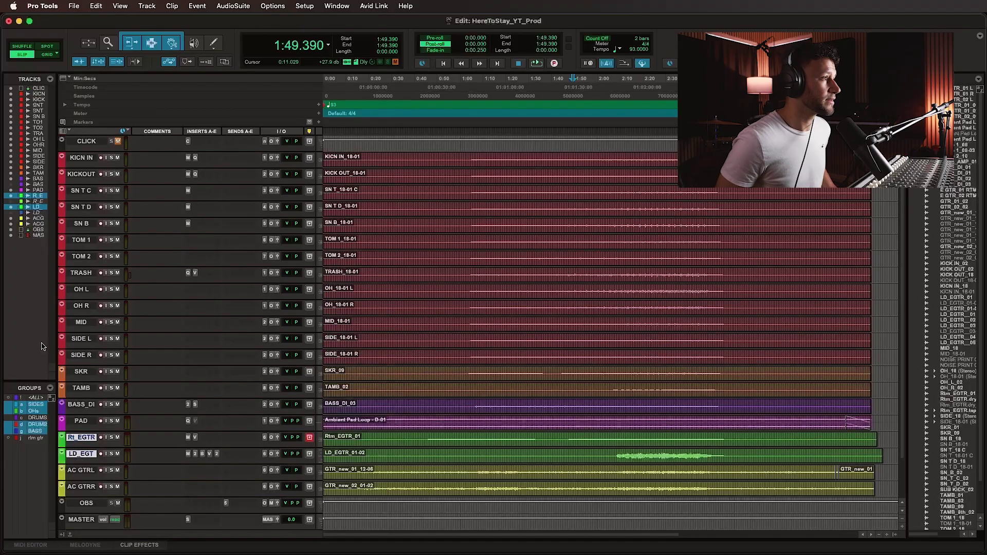
Move the Rtm_EGTR and LD_EGTR tracks below AC GTRR and play the mix from 2:28.063.
{"action": "left_click_drag", "start_coordinate": [88, 440], "coordinate": [284, 480]}
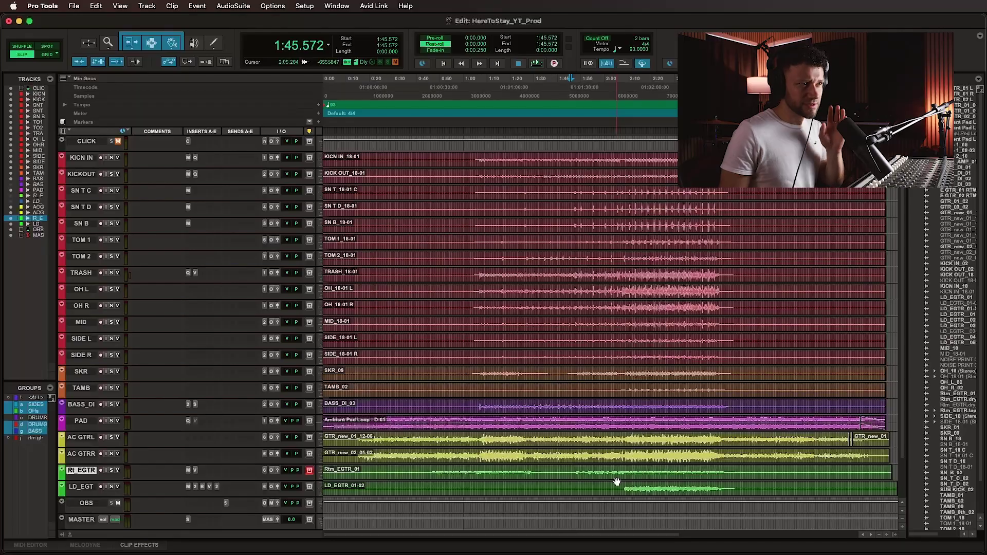
{"action": "left_click", "coordinate": [670, 439]}
{"action": "key", "text": "space"}
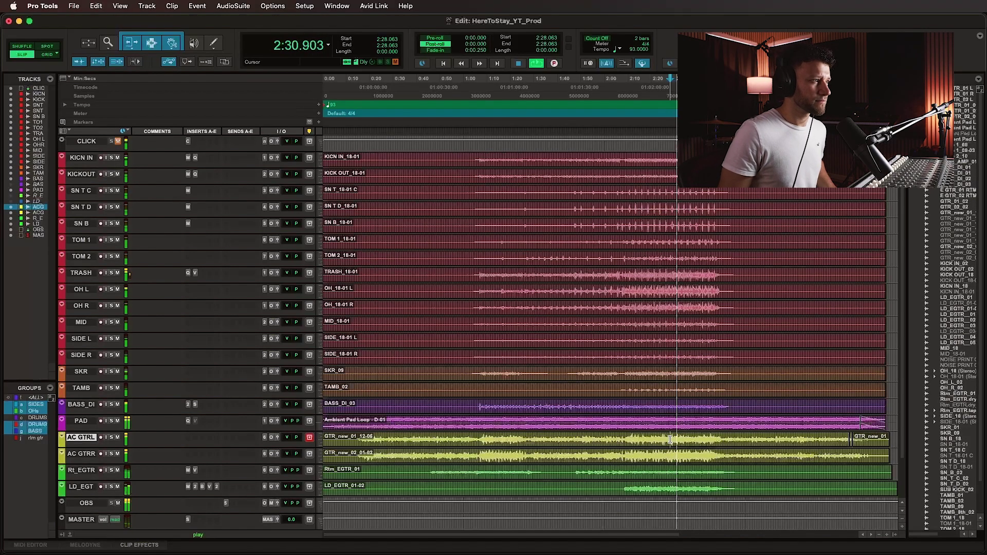
Stop the mix and place the edit cursor at 2:24.340.
{"action": "key", "text": "space"}
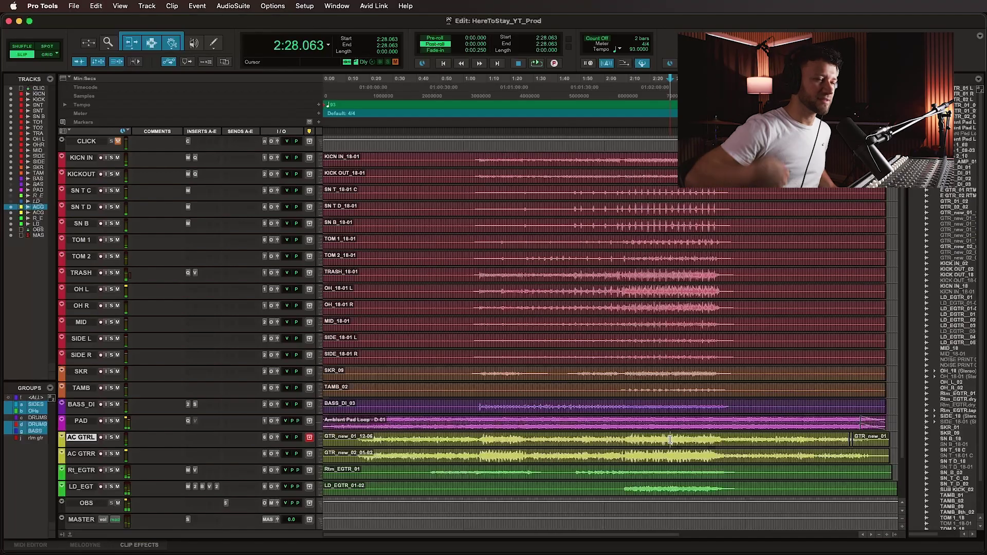
{"action": "left_click", "coordinate": [662, 439]}
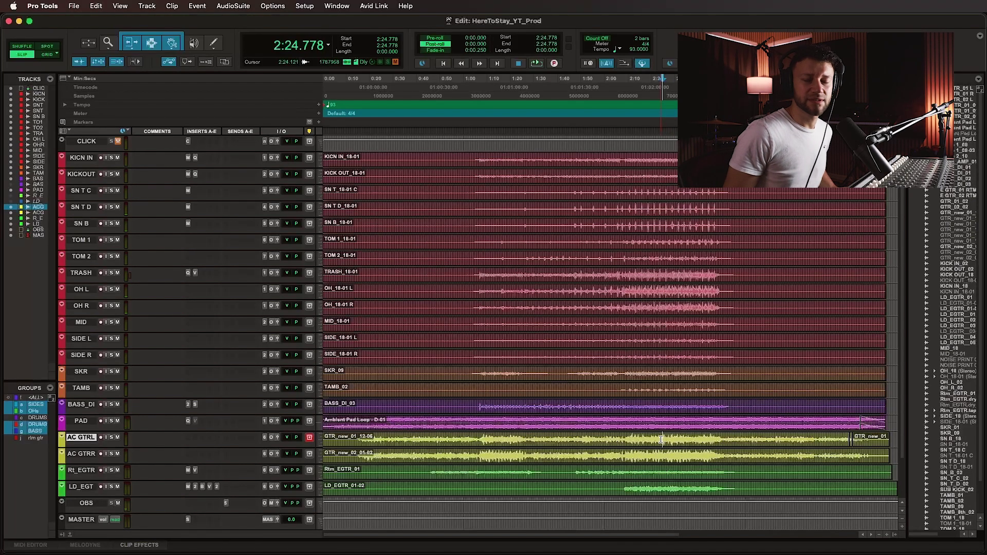
{"action": "left_click", "coordinate": [661, 440]}
Create an instrument track called STRINGS below LD_EGTR and insert Originals - Epic Strings (stereo) on it.
{"action": "left_click", "coordinate": [87, 487]}
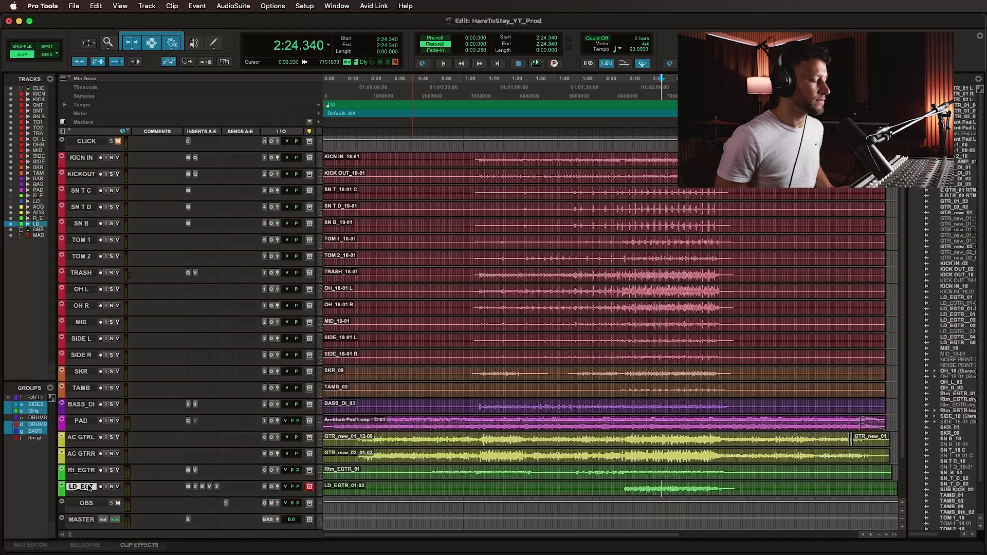
{"action": "key", "text": "super+shift+n"}
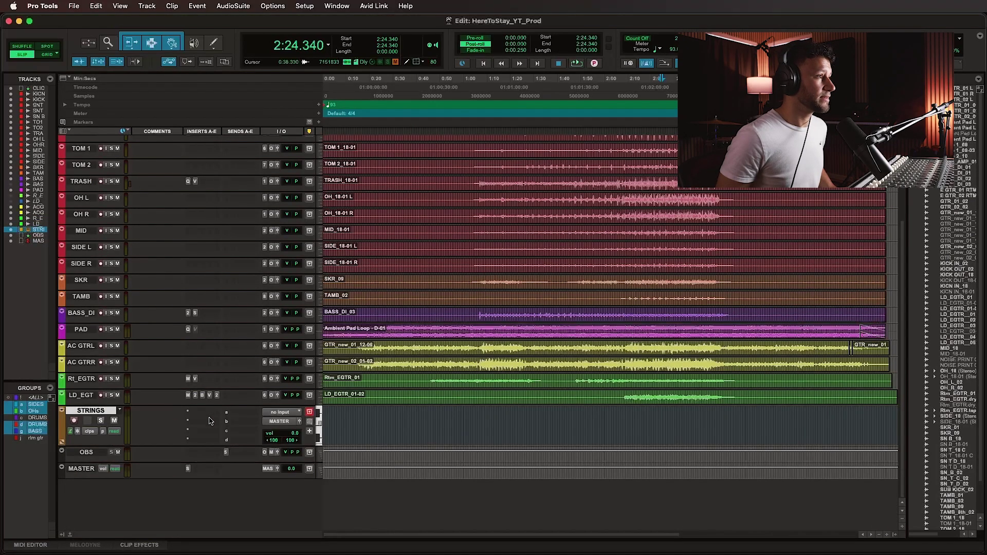
{"action": "left_click", "coordinate": [209, 420]}
{"action": "type", "text": "ORIGI"}
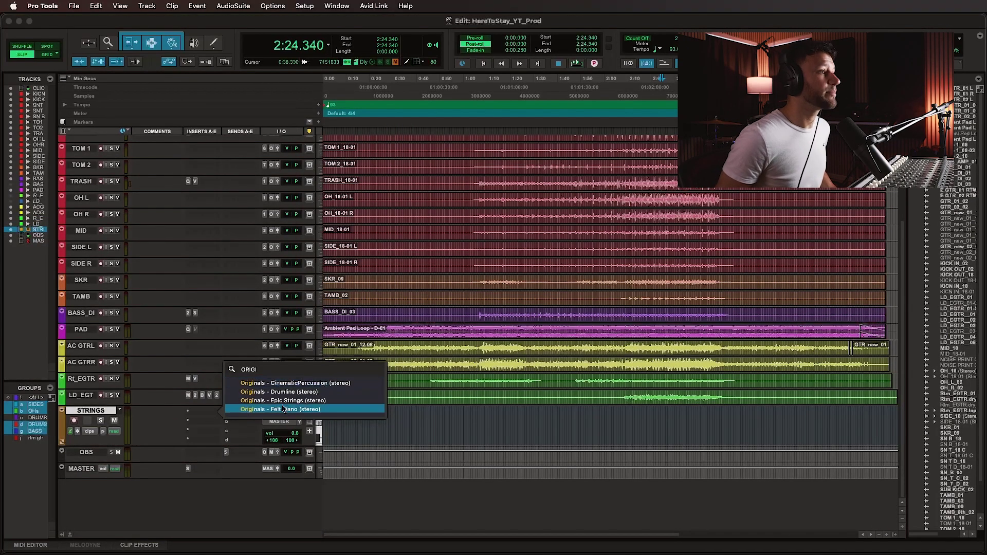
{"action": "left_click", "coordinate": [267, 400]}
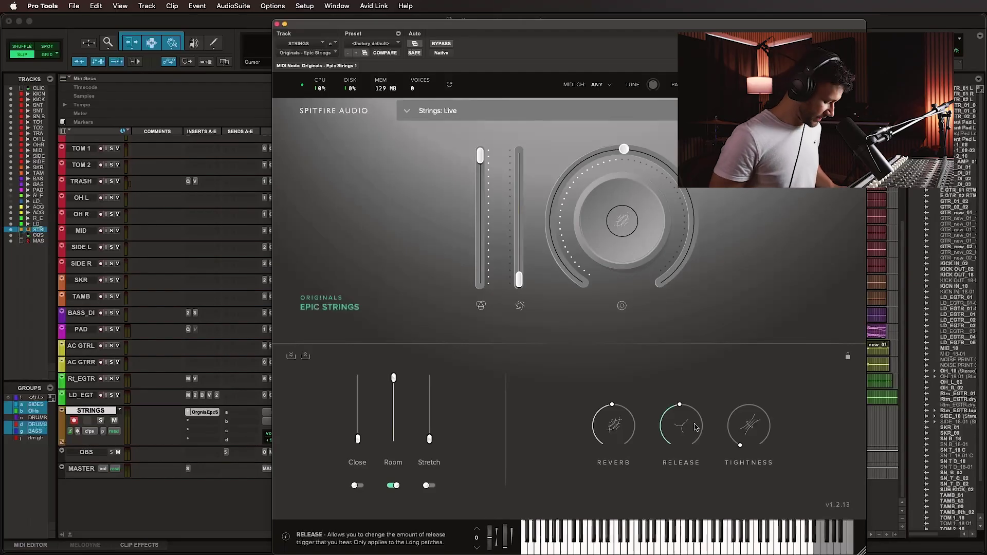
Show the MIDI keyboard at octave C3 and audition the Epic Strings with the notes F, G, C and B.
{"action": "mouse_move", "coordinate": [694, 427]}
{"action": "key", "text": "super+k"}
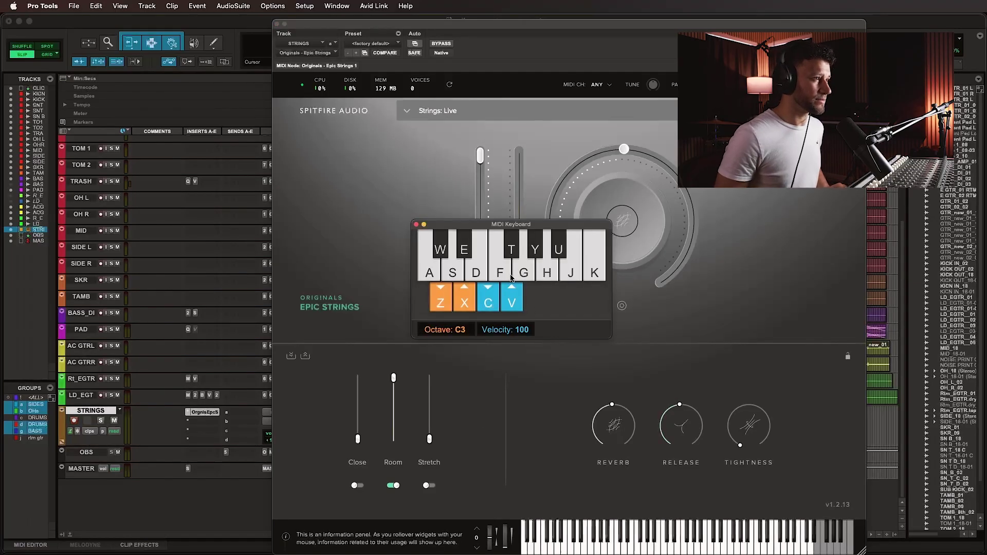
{"action": "key", "text": "f"}
{"action": "key", "text": "g"}
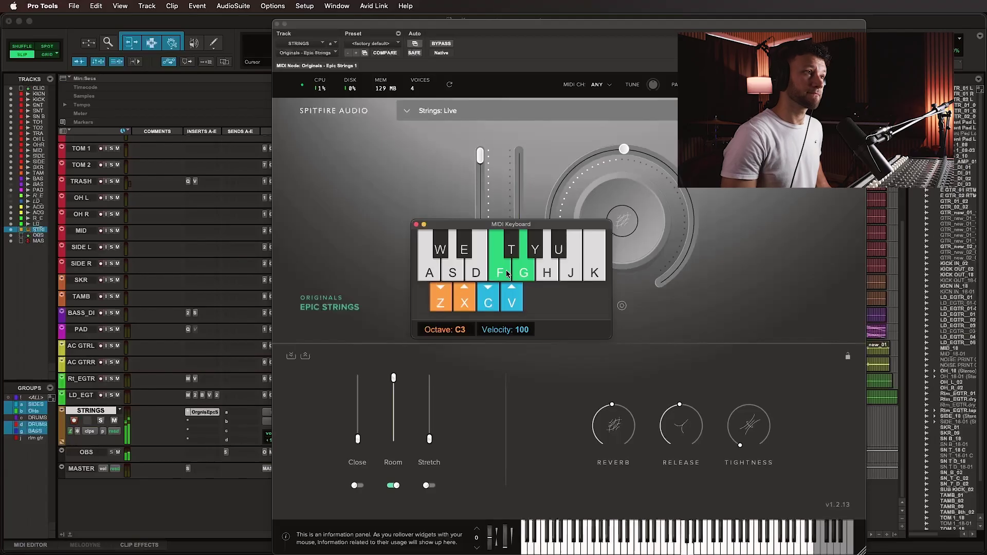
{"action": "key", "text": "k"}
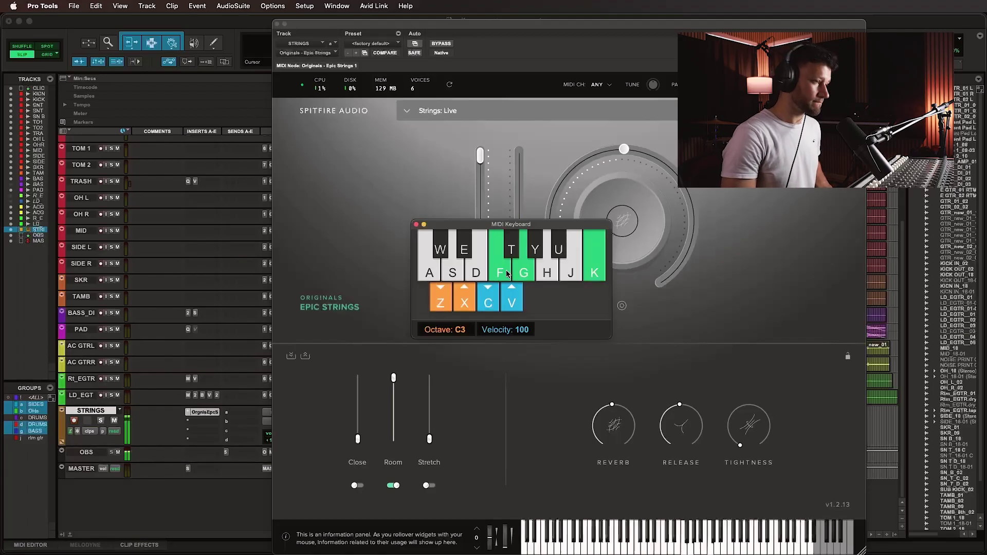
{"action": "key", "text": "j"}
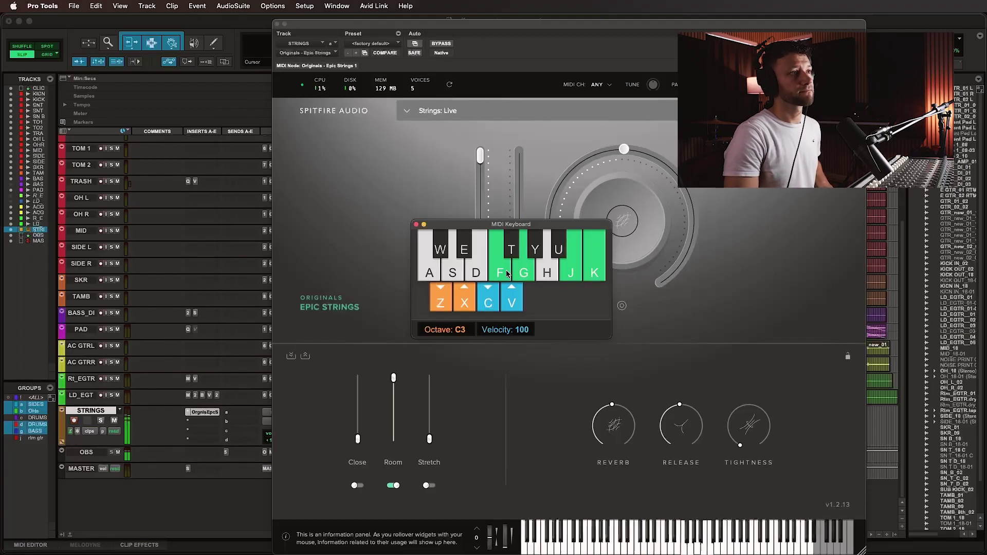
{"action": "key", "text": "g"}
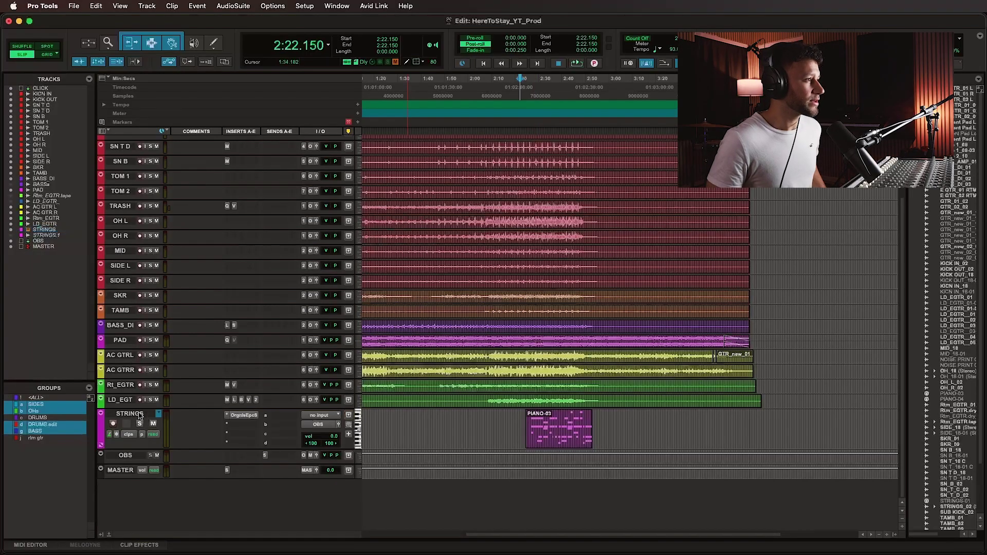
Commit the STRINGS instrument track to audio, deleting the source track's alternate playlists.
{"action": "right_click", "coordinate": [140, 416]}
{"action": "mouse_move", "coordinate": [165, 544]}
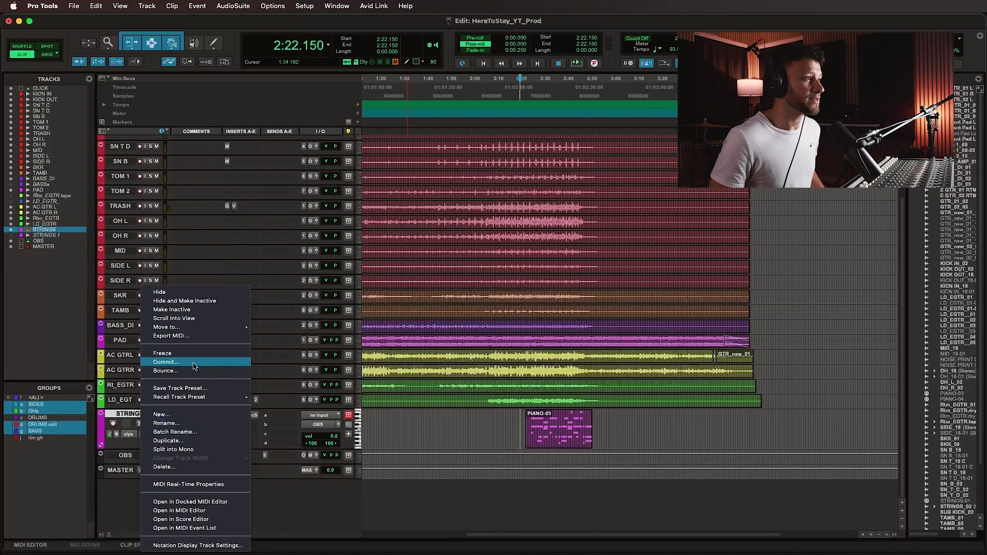
{"action": "left_click", "coordinate": [190, 362]}
{"action": "left_click", "coordinate": [590, 295]}
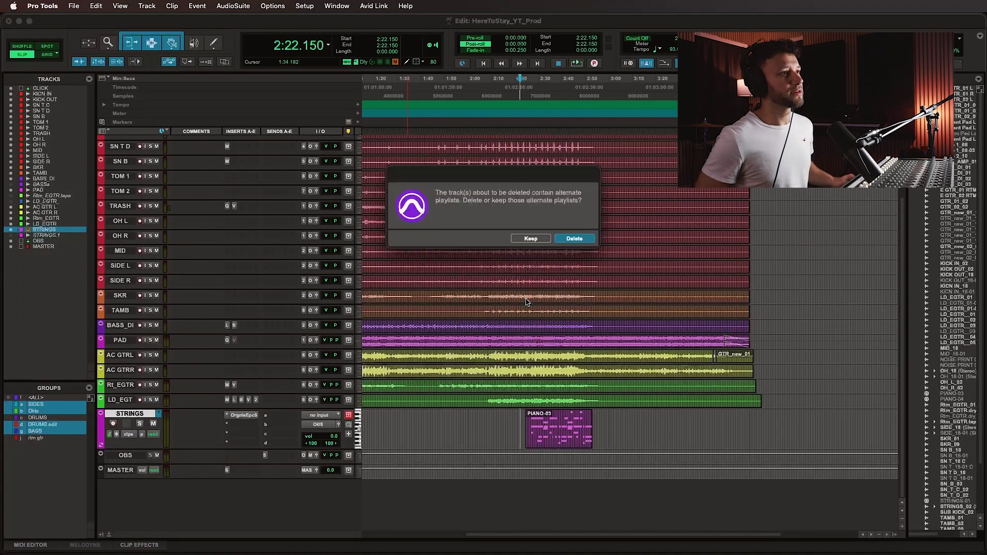
{"action": "key", "text": "Return"}
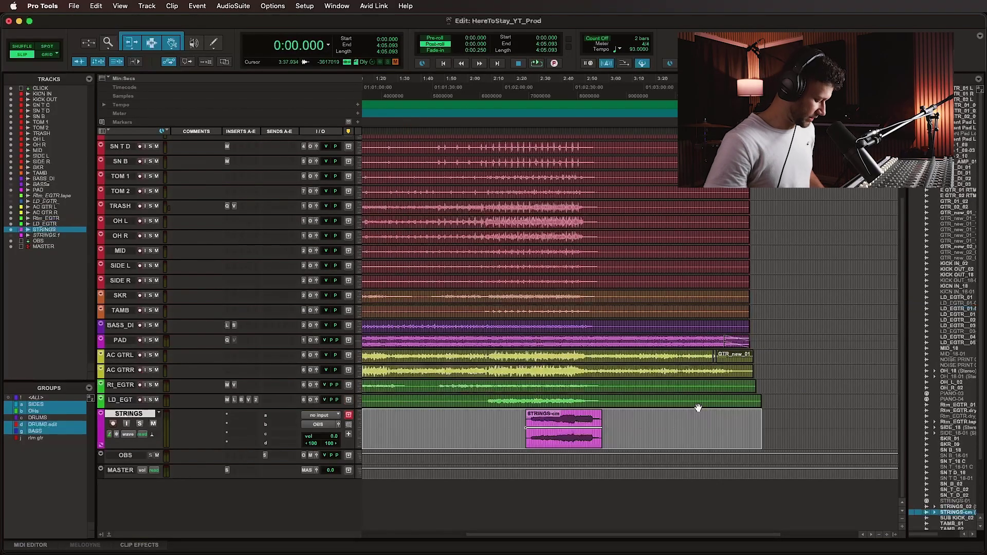
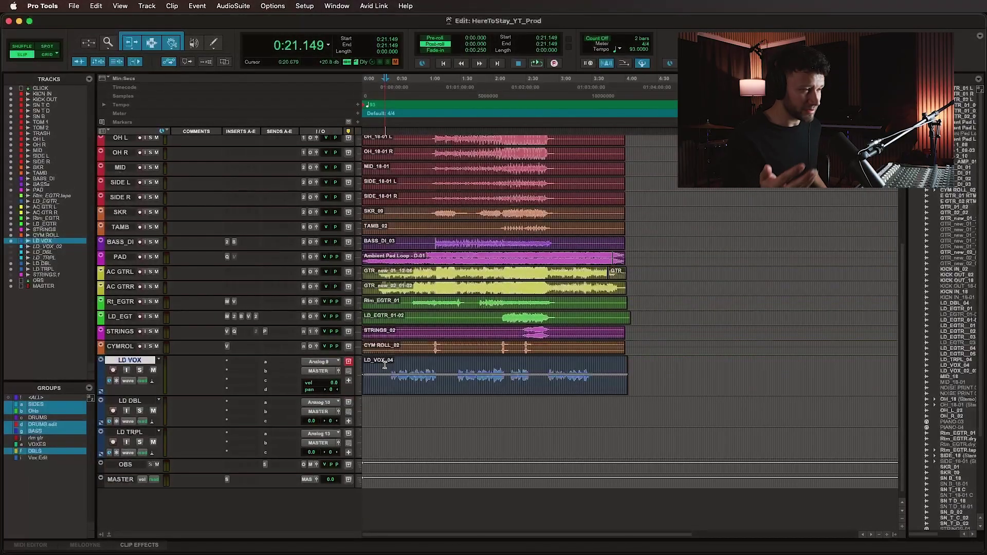
Locate the lead vocal at 0:20.679, 0:55.457 and 1:28.355, and select the whole LD_VOX_04 clip.
{"action": "left_click", "coordinate": [384, 365]}
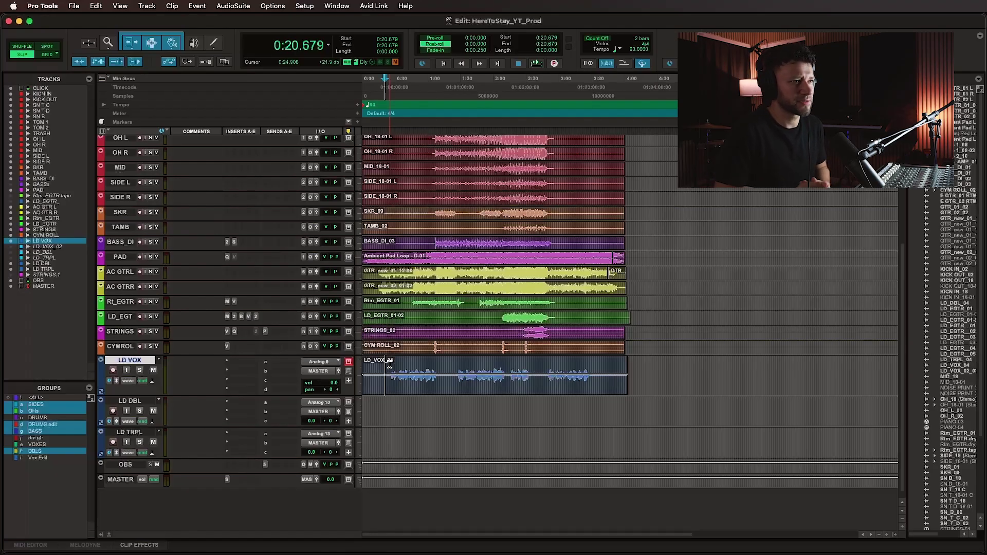
{"action": "left_click", "coordinate": [422, 367]}
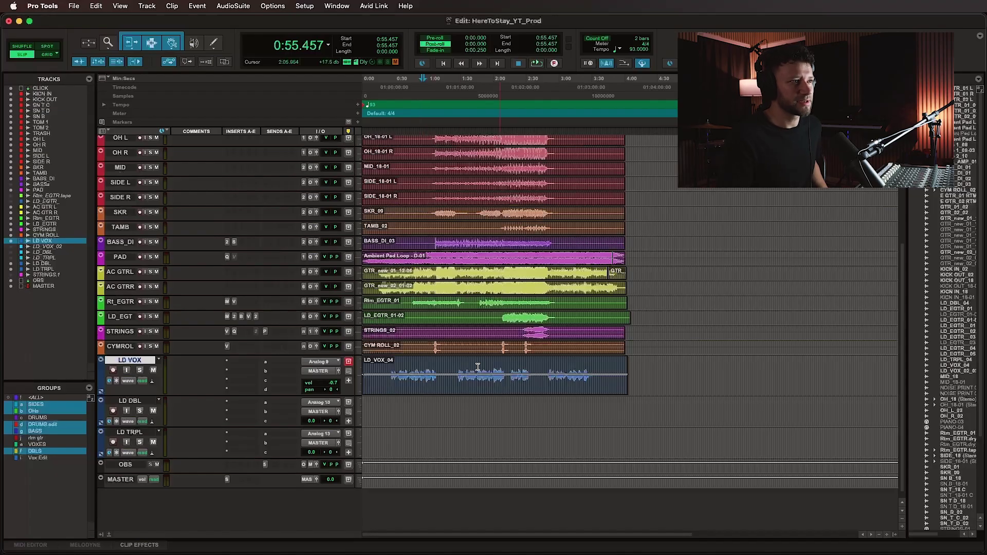
{"action": "left_click", "coordinate": [458, 365]}
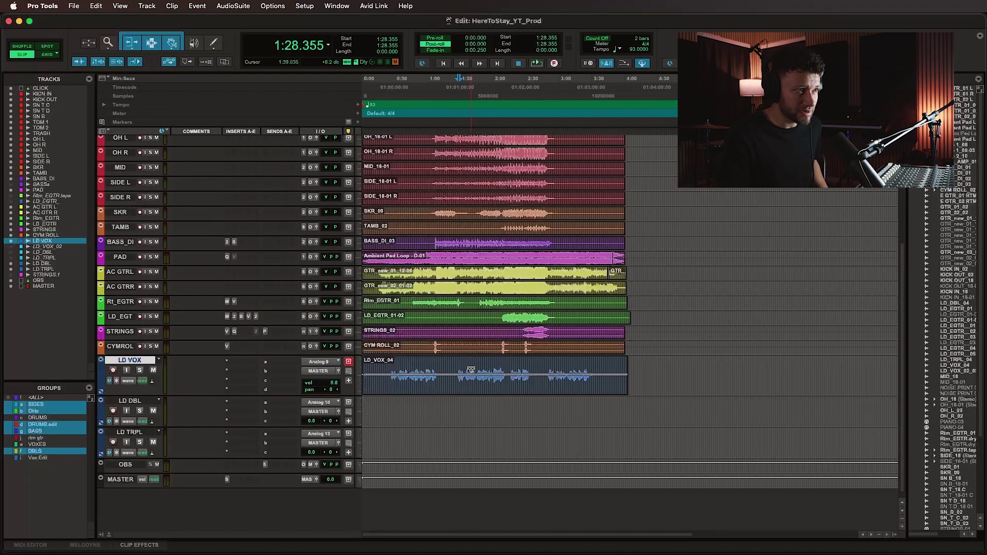
{"action": "left_click", "coordinate": [608, 391]}
{"action": "scroll", "coordinate": [604, 390], "scroll_direction": "down", "scroll_amount": 2}
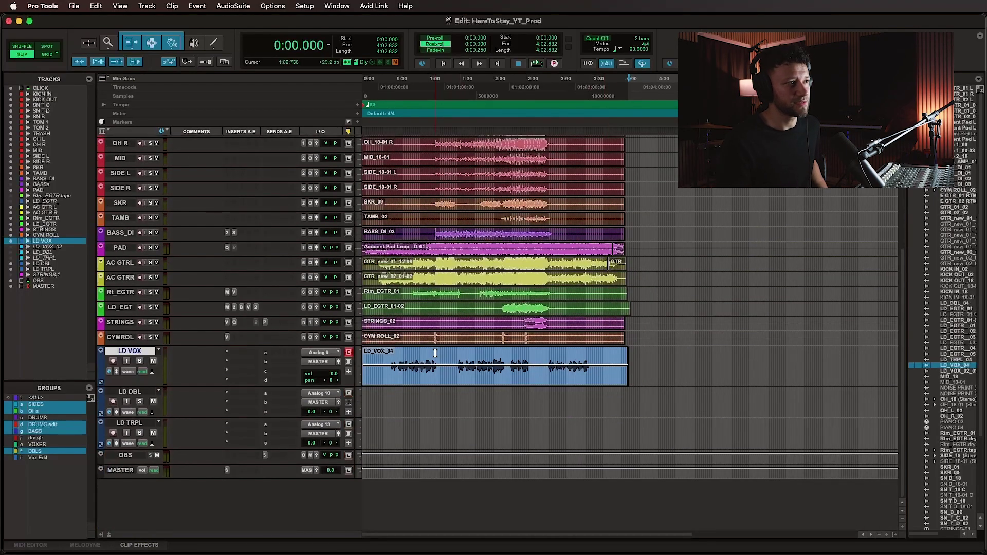
Play the mix with the lead vocal from 1:48.095.
{"action": "left_click", "coordinate": [475, 359]}
{"action": "left_click", "coordinate": [477, 358]}
{"action": "left_click", "coordinate": [480, 358]}
{"action": "key", "text": "space"}
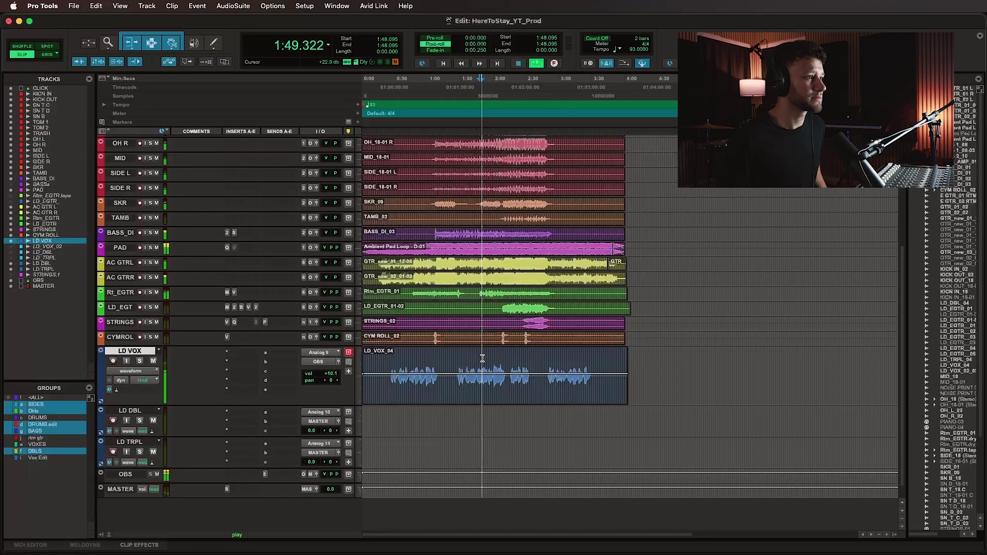
Check the track levels in the Mix window, enlarge the song in the Edit window timeline, and save the session.
{"action": "key", "text": "super+equal"}
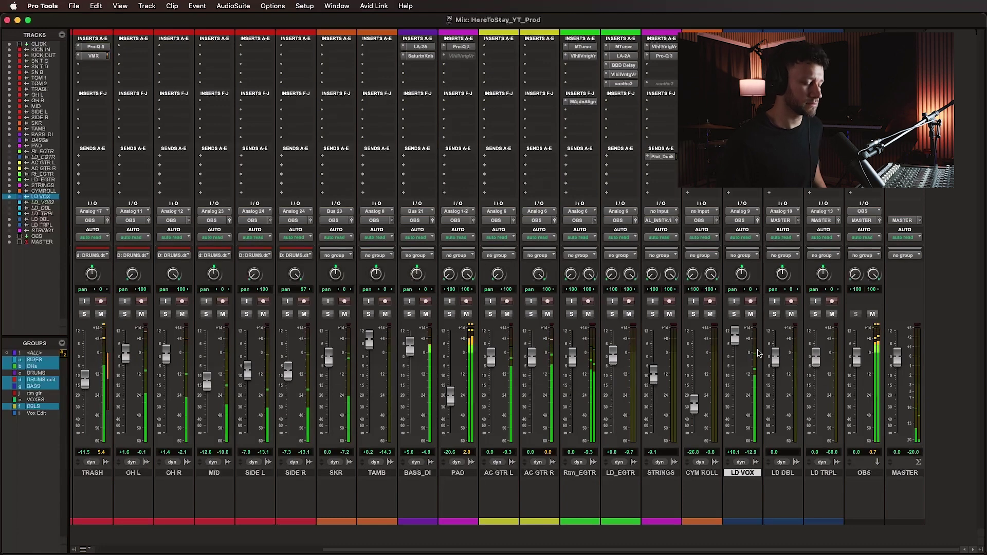
{"action": "key", "text": "super+equal"}
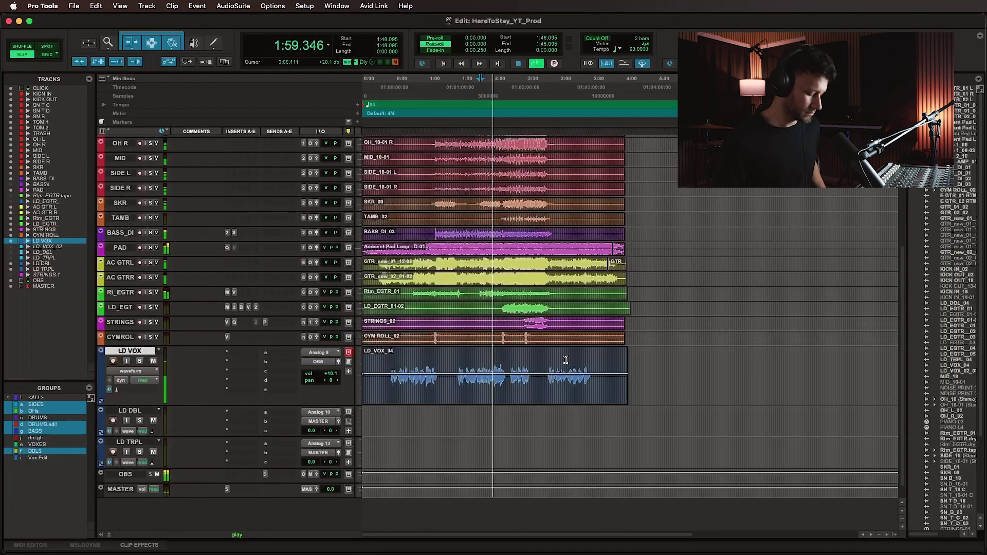
{"action": "key", "text": "super+bracketright"}
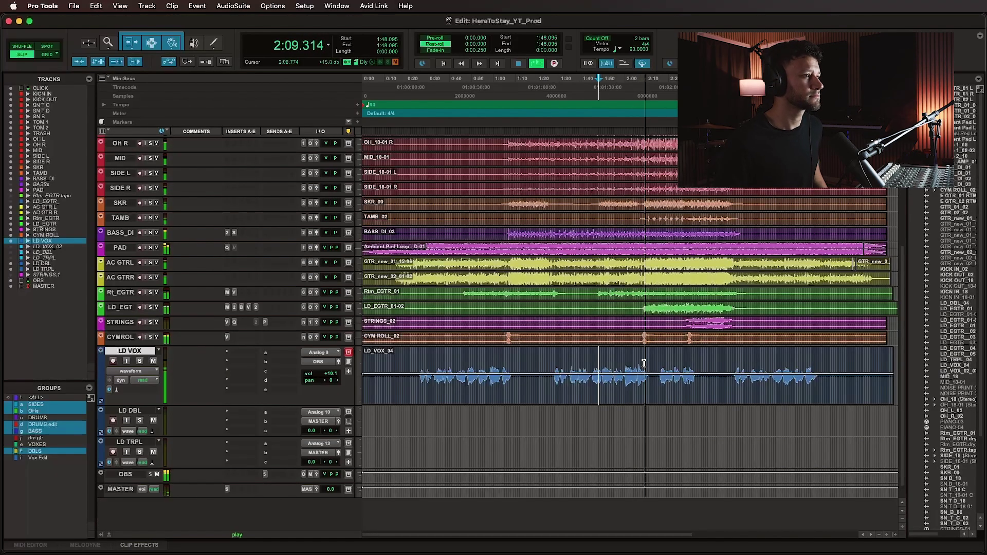
{"action": "key", "text": "super+s"}
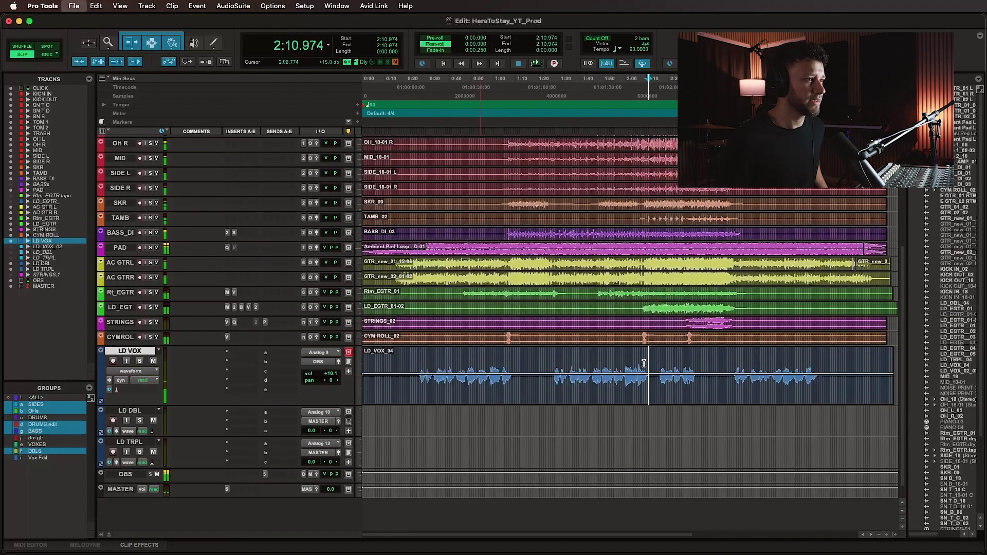
Move the playback position back through LD VOX from 2:13.003 to 2:05.014 and save the session.
{"action": "left_click", "coordinate": [652, 359]}
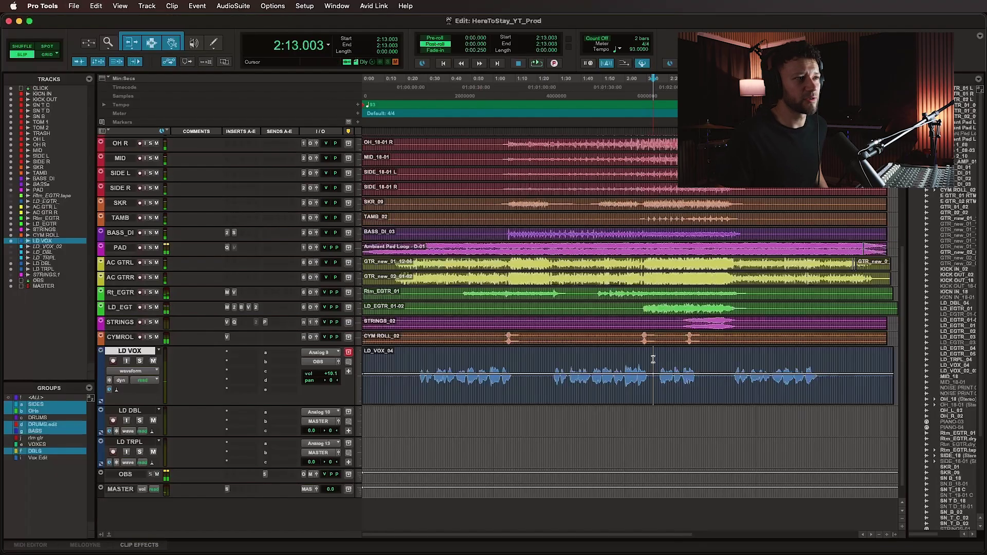
{"action": "left_click", "coordinate": [606, 359]}
{"action": "key", "text": "super+s"}
{"action": "left_click", "coordinate": [635, 359]}
{"action": "key", "text": "super+s"}
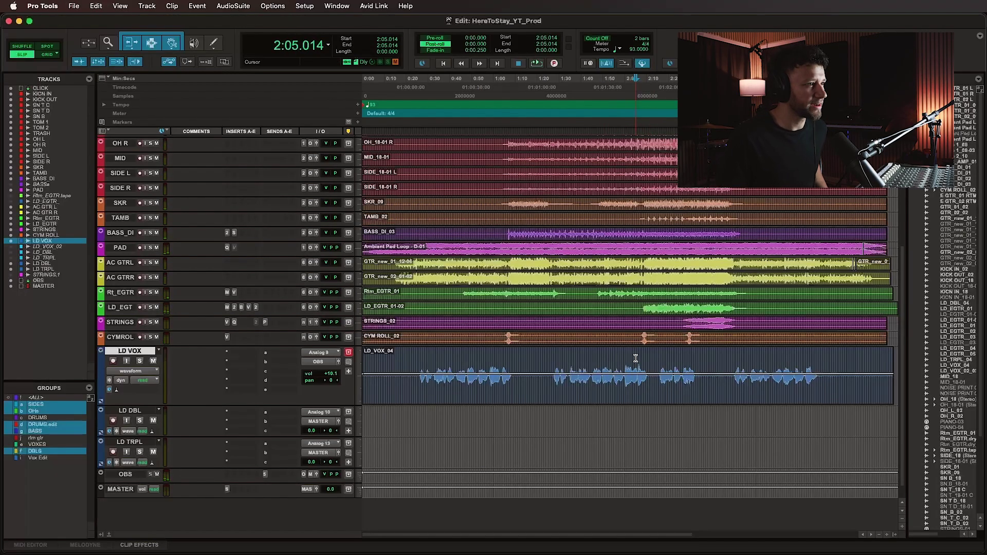
Play the lead vocal phrase in closer view from 2:05.777, stop playback and save the session.
{"action": "left_click", "coordinate": [635, 360]}
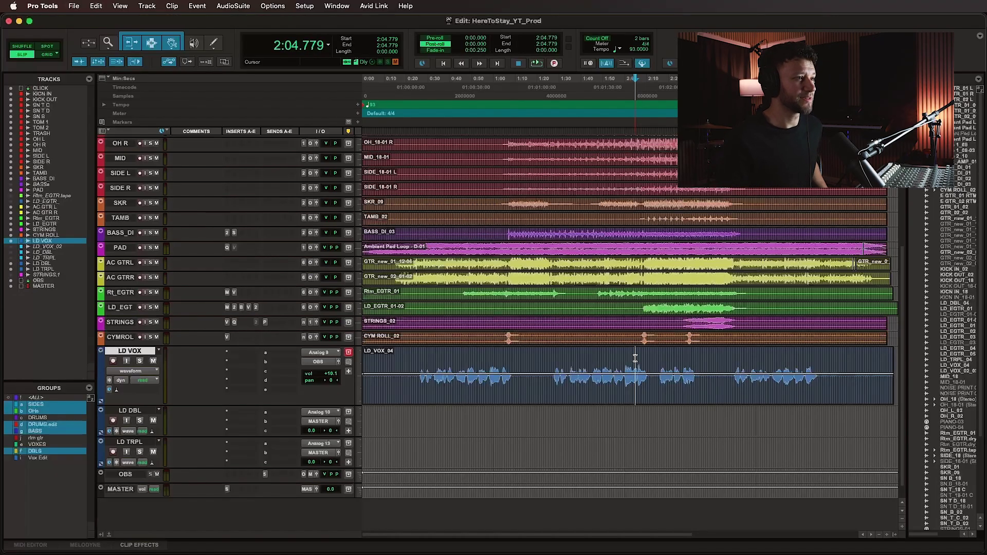
{"action": "key", "text": "super+bracketright"}
{"action": "left_click", "coordinate": [635, 359]}
{"action": "key", "text": "space"}
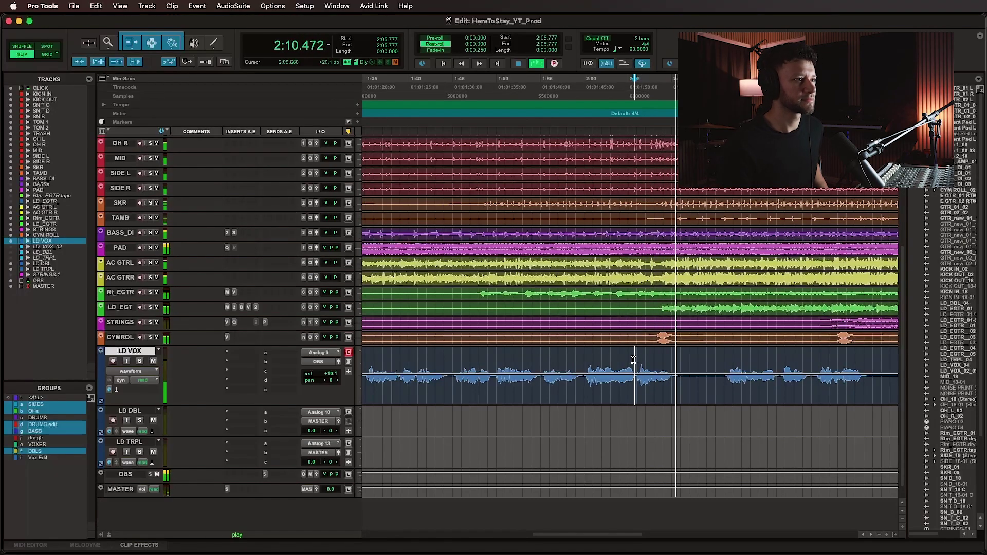
{"action": "key", "text": "space"}
{"action": "key", "text": "super+s"}
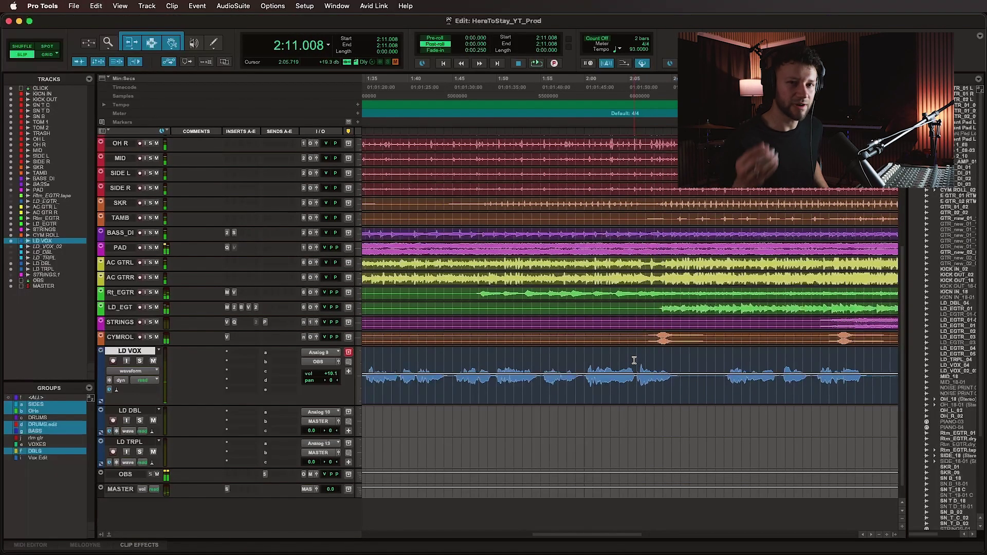
Mark the LD VOX phrase from about 2:05 to 2:11 and move the edit cursor to 2:02.723.
{"action": "left_click", "coordinate": [636, 360]}
{"action": "left_click_drag", "start_coordinate": [636, 360], "coordinate": [682, 360]}
{"action": "left_click", "coordinate": [608, 359]}
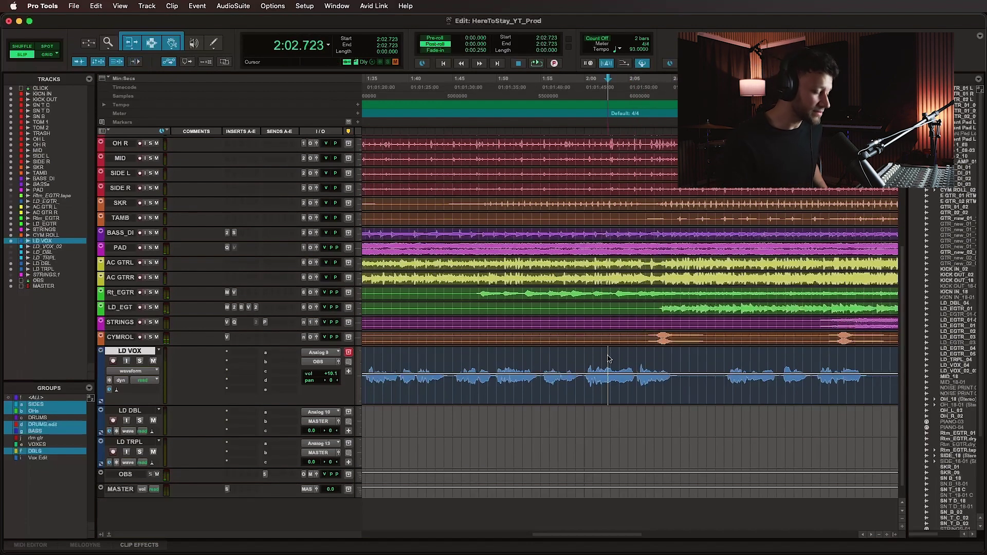
With the full song in view, place the edit cursor on LD VOX at 1:32.585, 1:37.990, 1:43.865 and 1:44.570, and on LD DBL near its start.
{"action": "key", "text": "super+bracketleft"}
{"action": "key", "text": "super+bracketleft"}
{"action": "left_click", "coordinate": [564, 358]}
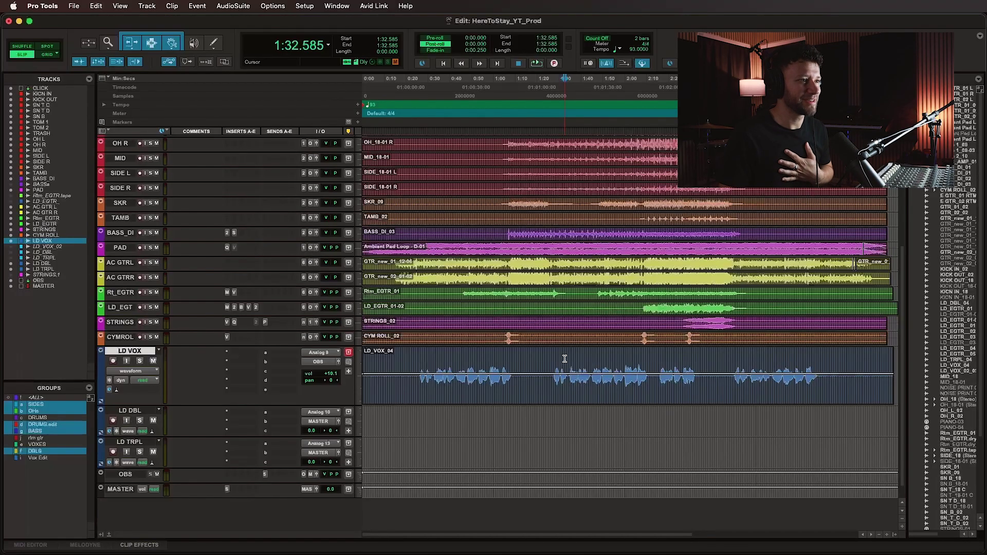
{"action": "left_click", "coordinate": [575, 360]}
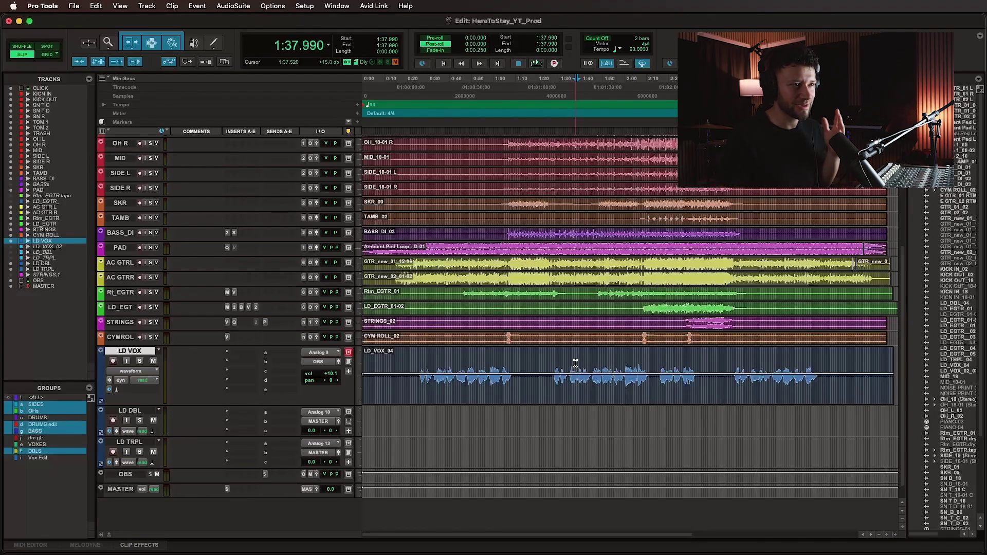
{"action": "left_click", "coordinate": [588, 363]}
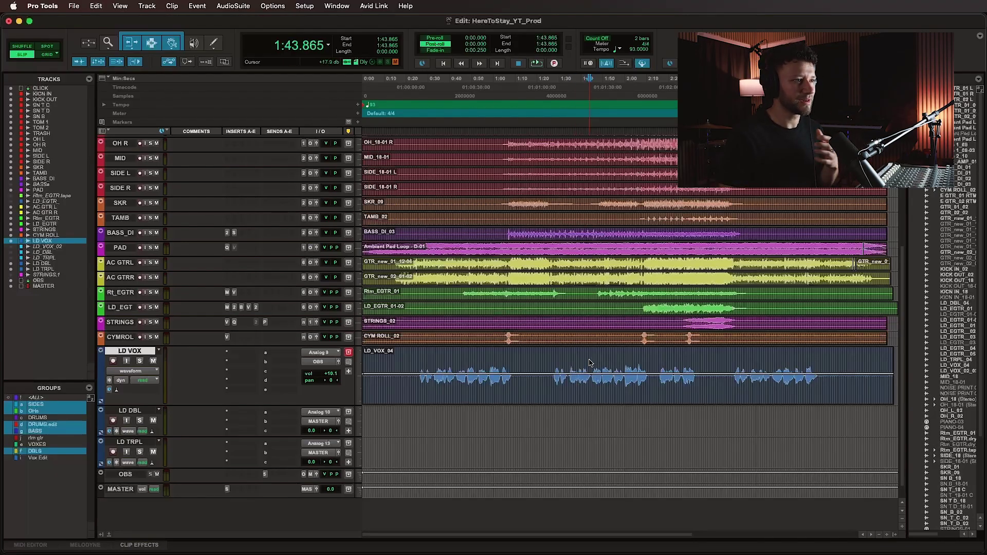
{"action": "left_click", "coordinate": [590, 360]}
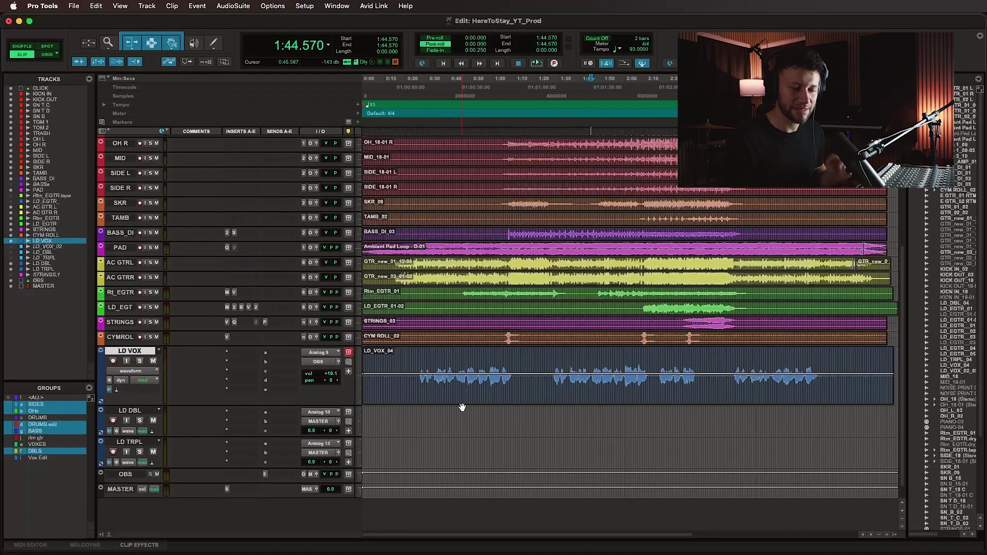
{"action": "left_click", "coordinate": [419, 415]}
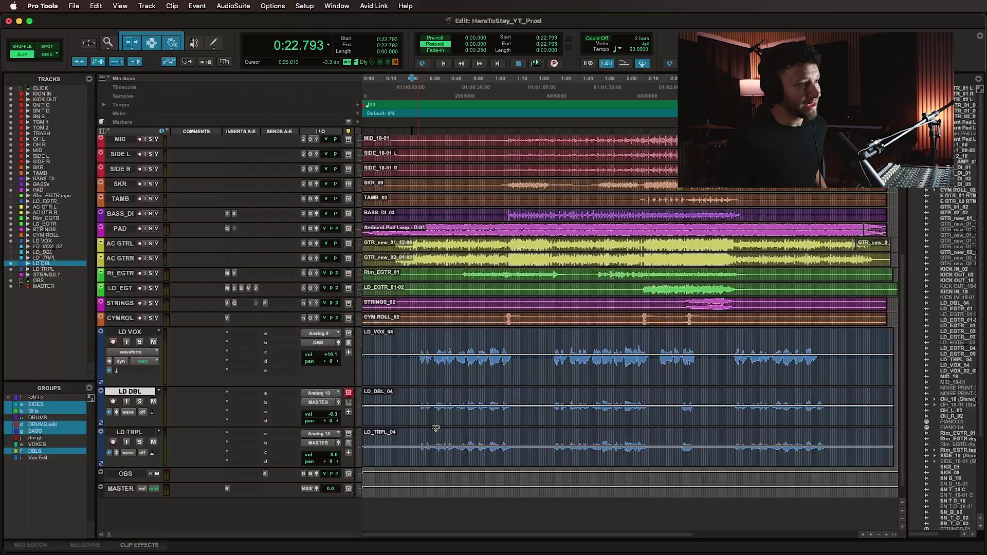
Place the edit cursor on LD TRPL at 0:24.438 and on LD DBL at 0:24.908 and 0:24.086, and save the session.
{"action": "left_click", "coordinate": [415, 435]}
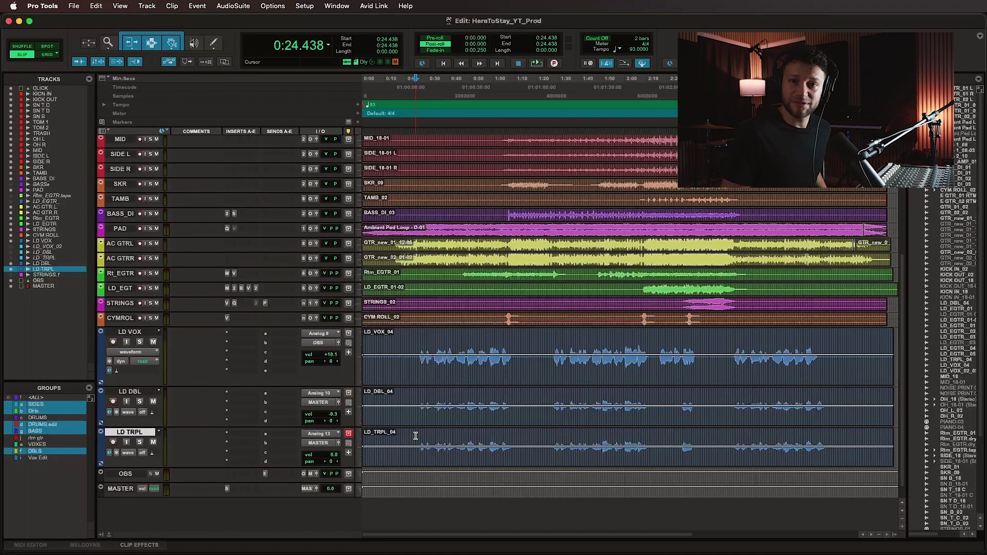
{"action": "left_click", "coordinate": [416, 393]}
{"action": "key", "text": "t"}
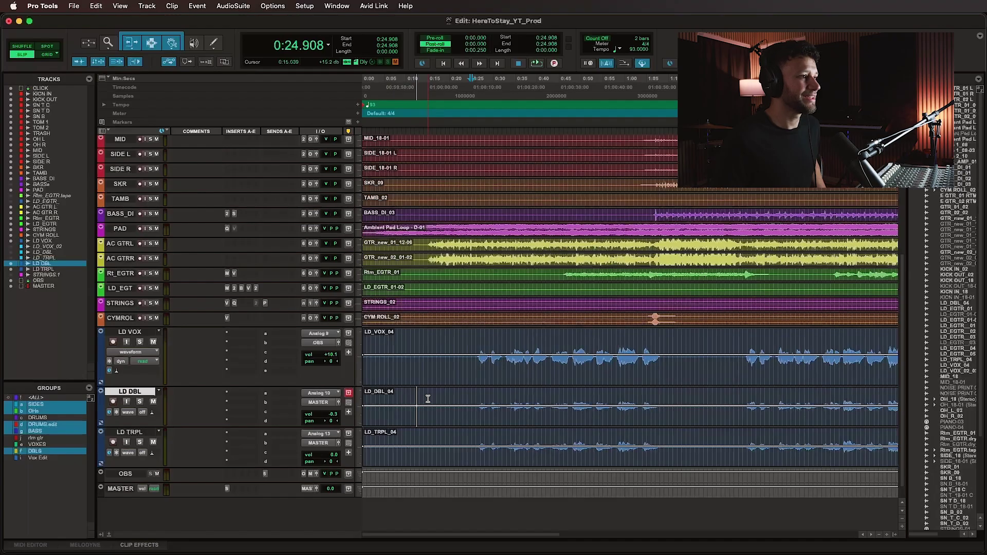
{"action": "key", "text": "super+s"}
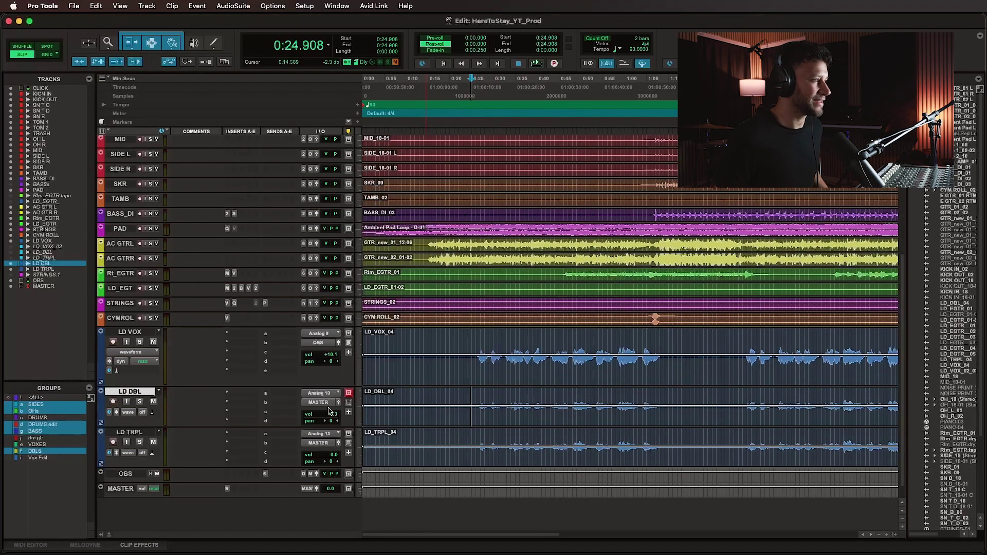
{"action": "key", "text": "shift+semicolon"}
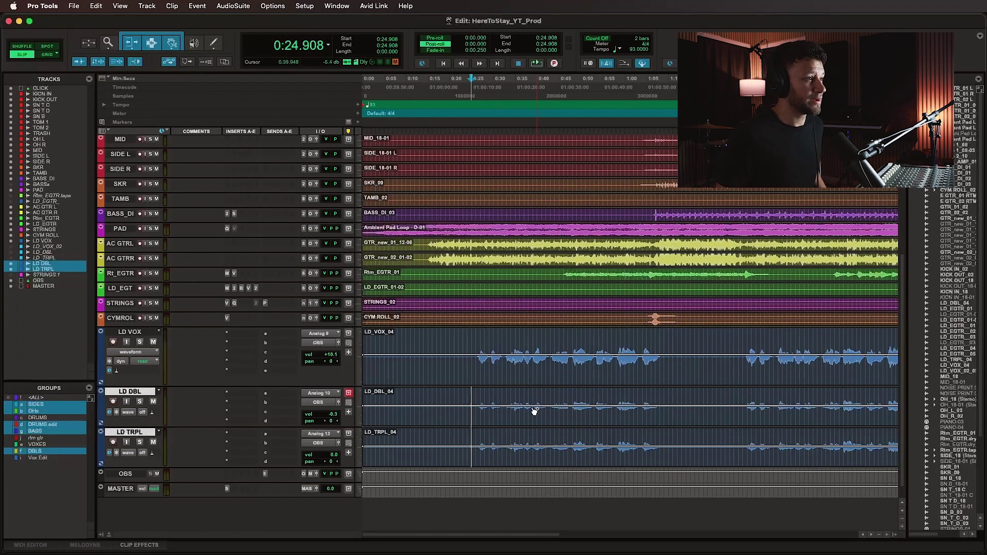
{"action": "left_click", "coordinate": [468, 394]}
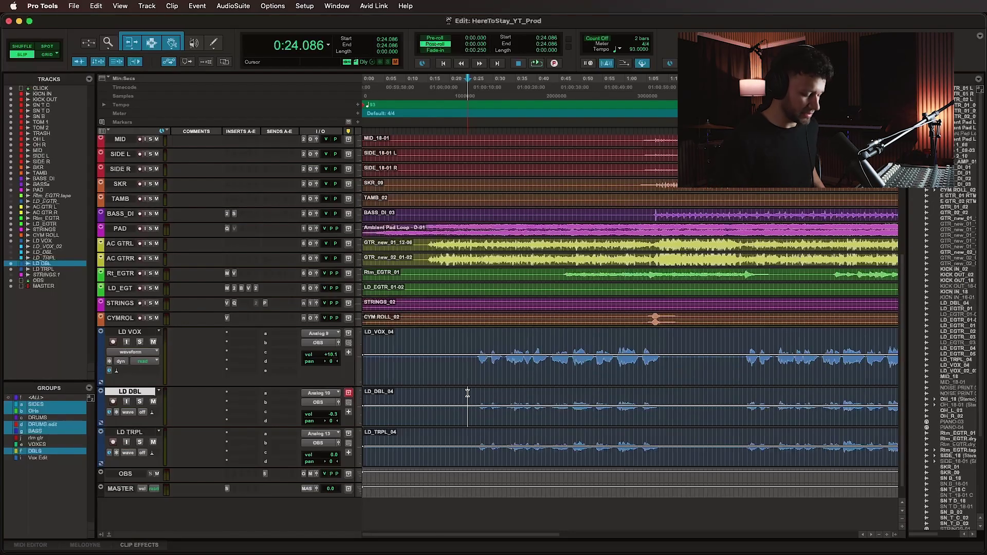
Set LD DBL to +6.5 dB and LD TRPL to +6.0 dB, and pan them 69 left and 59 right during playback.
{"action": "key", "text": "super+equal"}
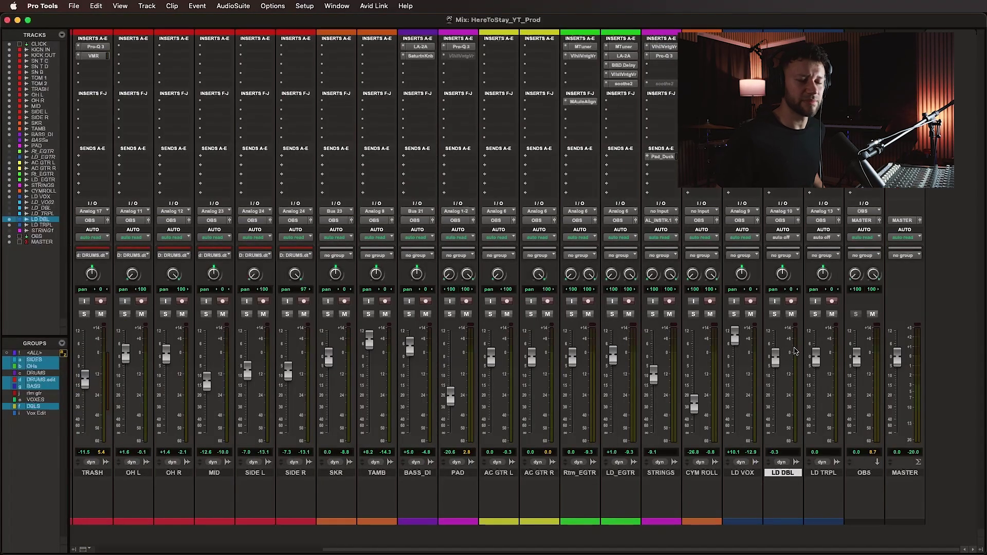
{"action": "key", "text": "super+equal"}
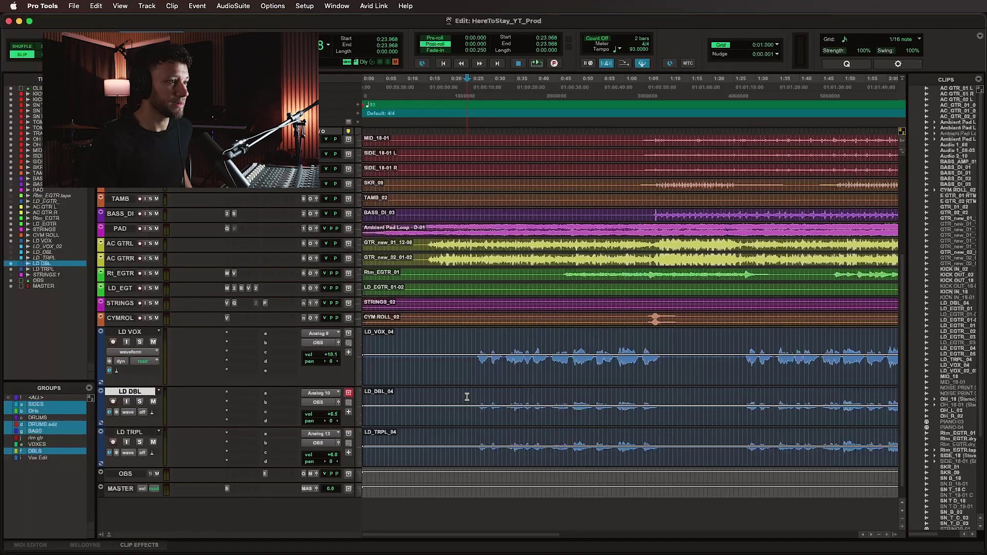
{"action": "key", "text": "super+equal"}
{"action": "key", "text": "space"}
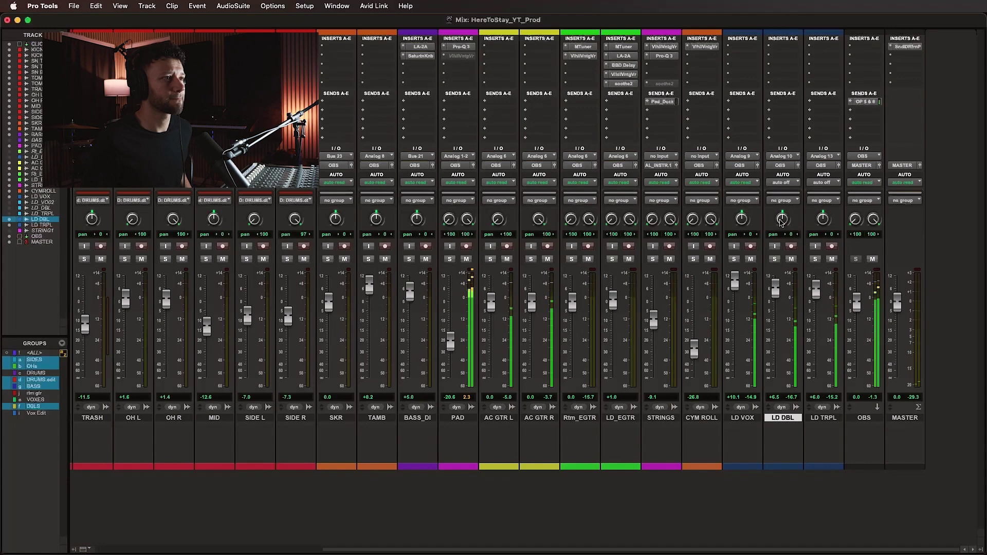
{"action": "left_click_drag", "start_coordinate": [821, 222], "coordinate": [826, 204]}
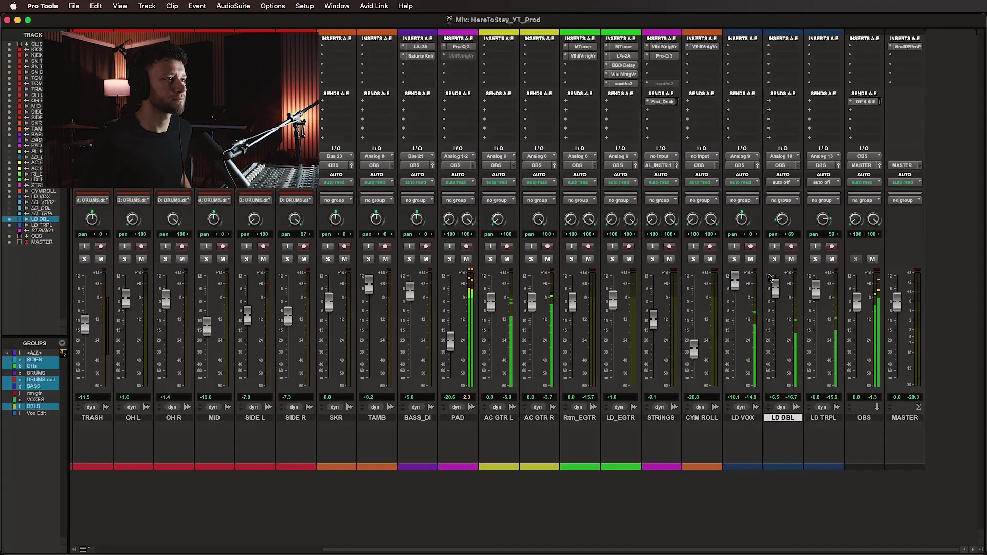
Solo LD VOX, LD DBL and LD TRPL together during playback, and clear their solos again.
{"action": "left_click", "coordinate": [745, 418], "text": "shift"}
{"action": "left_click", "coordinate": [833, 419], "text": "shift"}
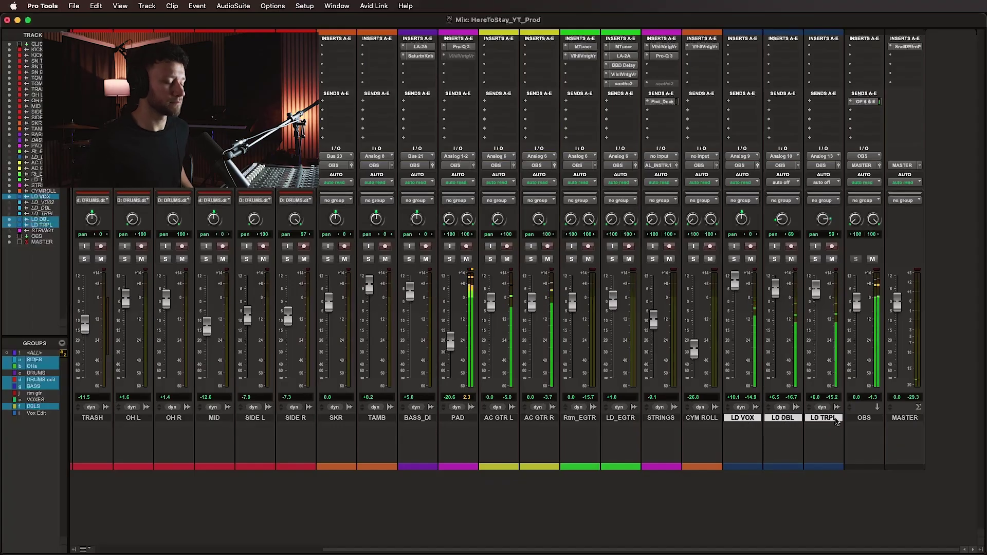
{"action": "key", "text": "shift+s"}
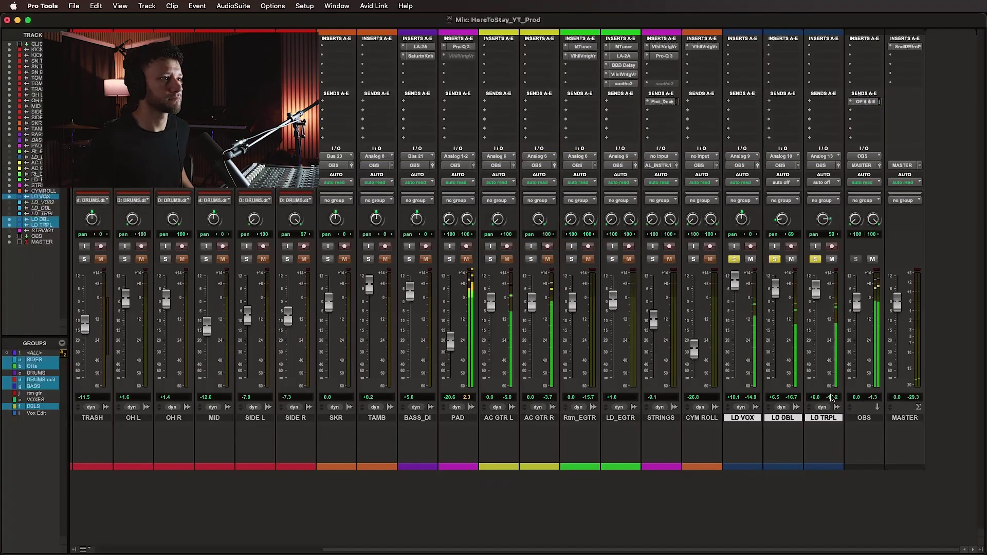
{"action": "key", "text": "shift+s"}
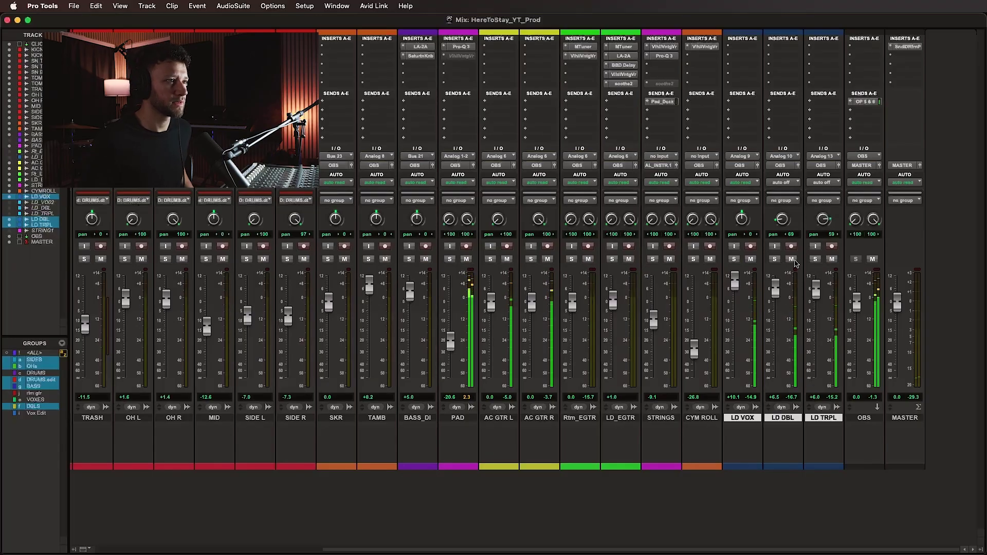
Place the edit cursor on LD VOX at 0:57.454, set LD DBL to +6.0 dB panned 70 left, and pan LD TRPL 60 right.
{"action": "key", "text": "super+equal"}
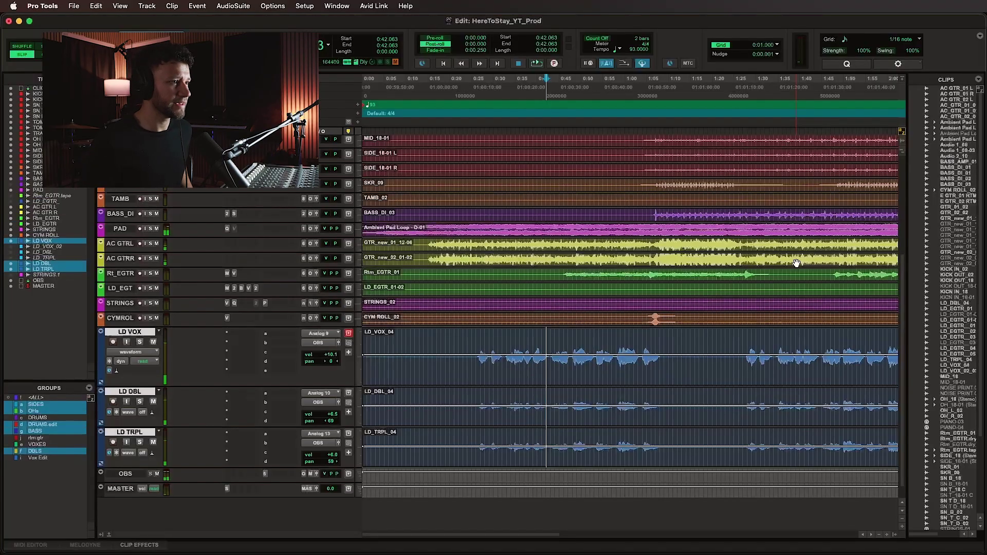
{"action": "left_click", "coordinate": [613, 339]}
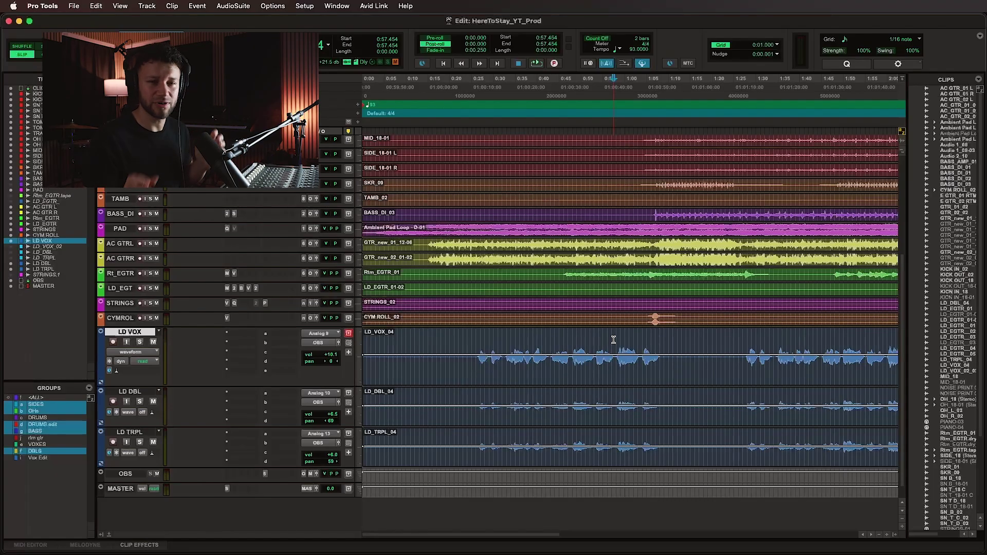
{"action": "key", "text": "super+equal"}
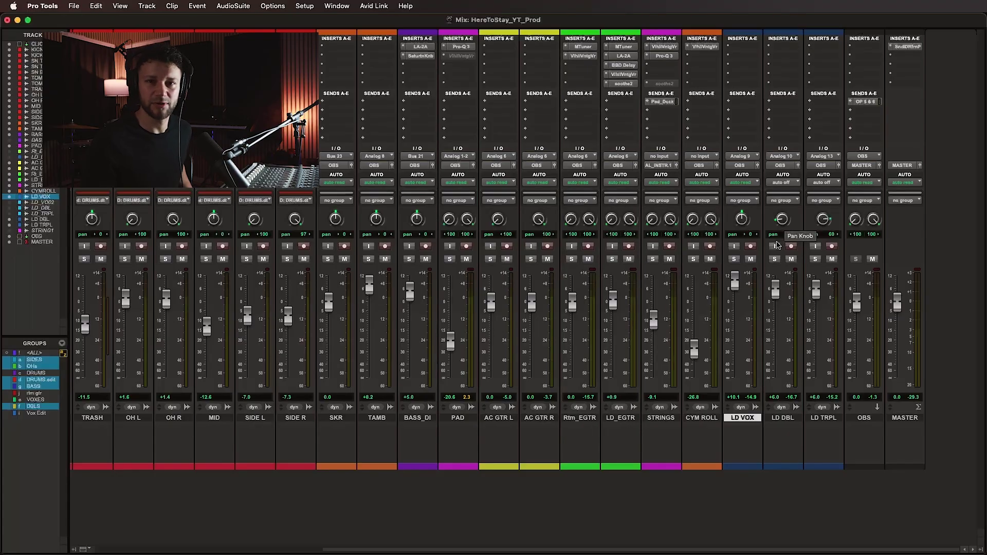
{"action": "key", "text": "super+equal"}
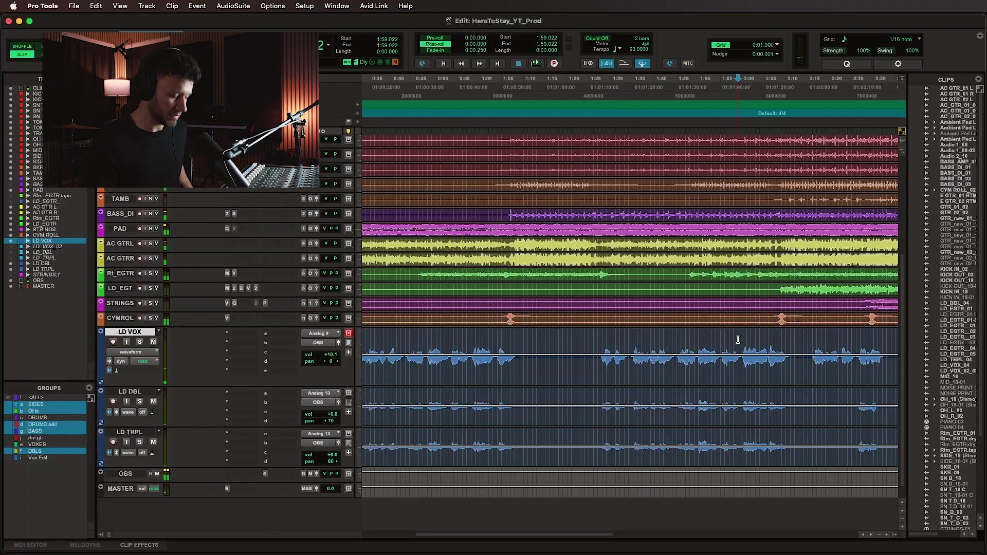
Solo LD VOX, LD DBL and LD TRPL, and play the last vocal section from 2:50.367.
{"action": "key", "text": "super+equal"}
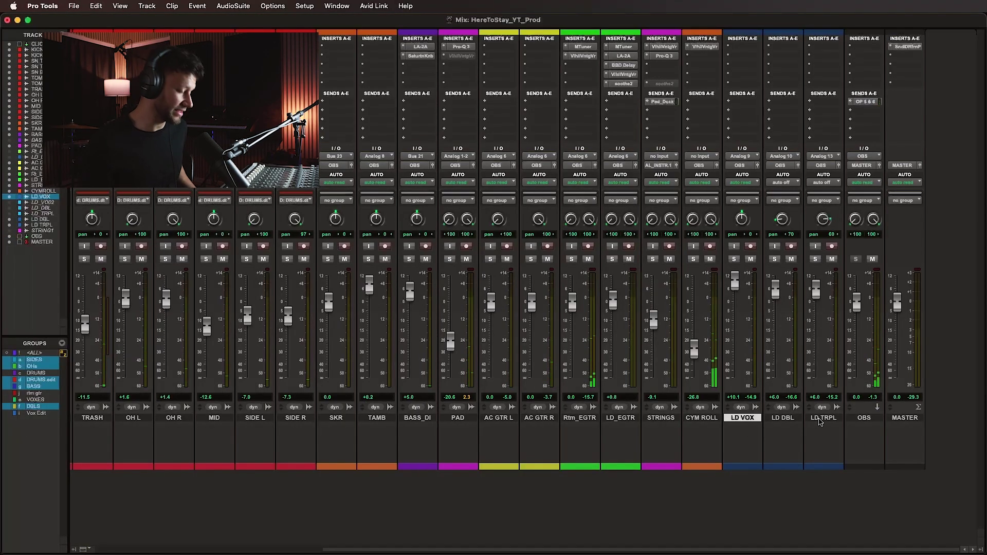
{"action": "left_click", "coordinate": [822, 417], "text": "shift"}
{"action": "key", "text": "shift+s"}
{"action": "key", "text": "super+equal"}
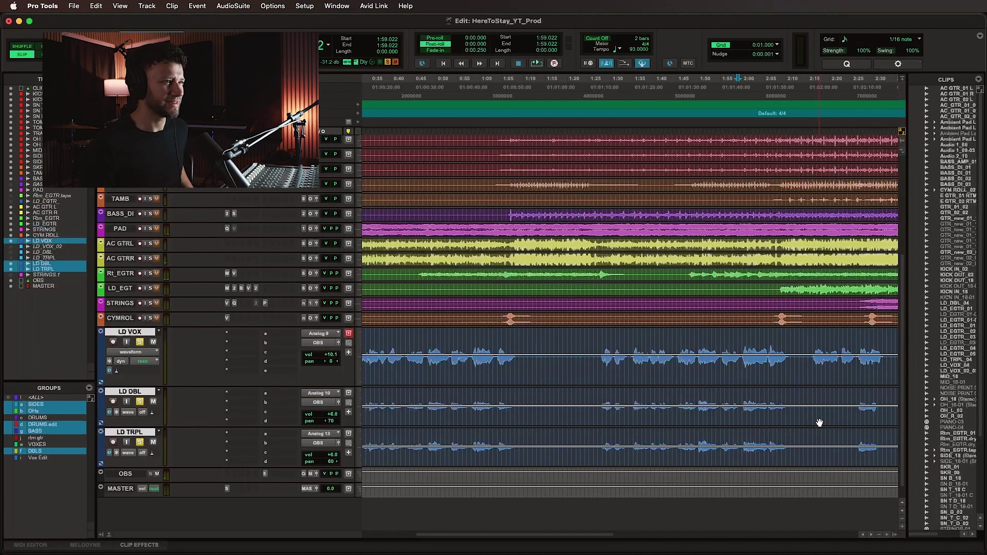
{"action": "scroll", "coordinate": [776, 370], "scroll_direction": "right", "scroll_amount": 10}
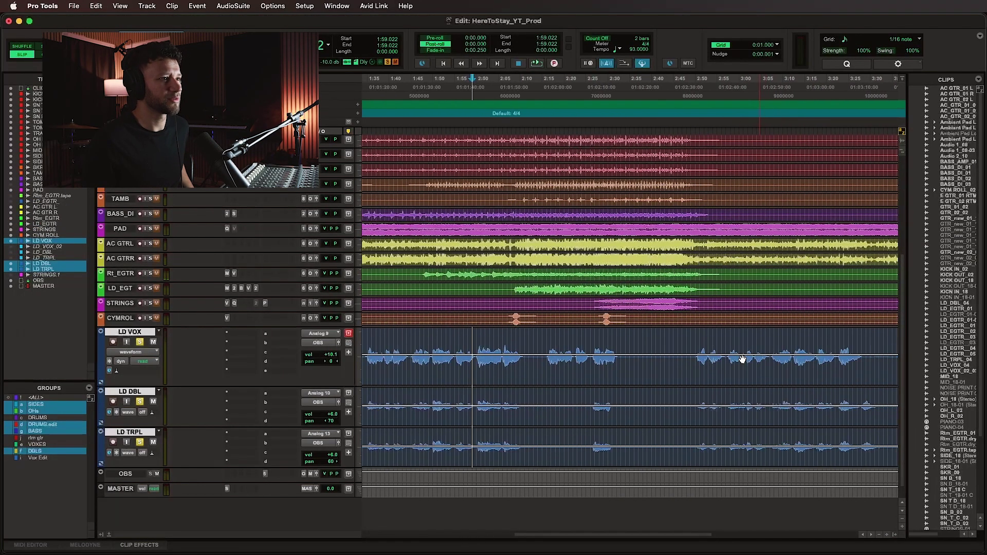
{"action": "left_click", "coordinate": [696, 339]}
{"action": "key", "text": "space"}
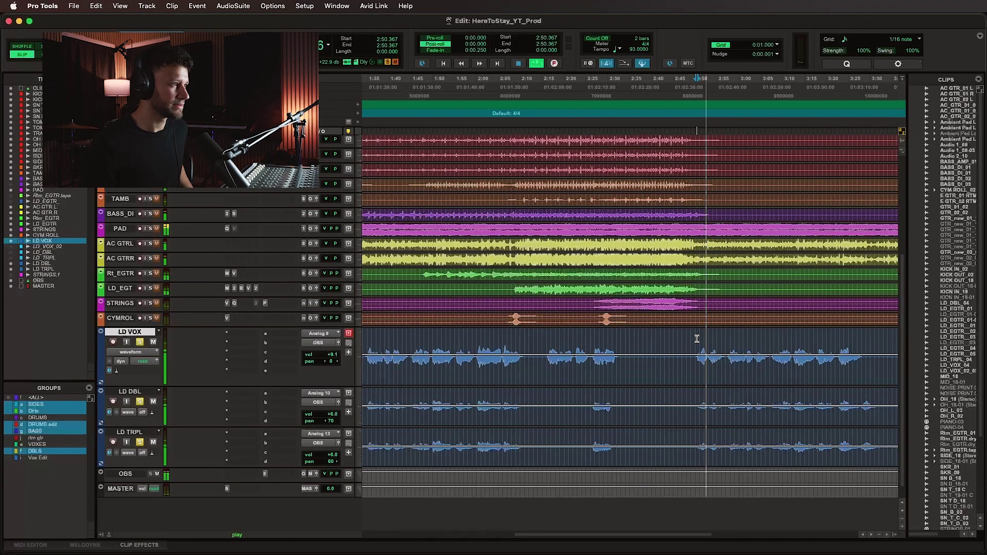
Clear the vocal solos, mute LD DBL and LD TRPL for comparison, and play the full mix from 2:50.367.
{"action": "left_click", "coordinate": [136, 434], "text": "shift"}
{"action": "key", "text": "space"}
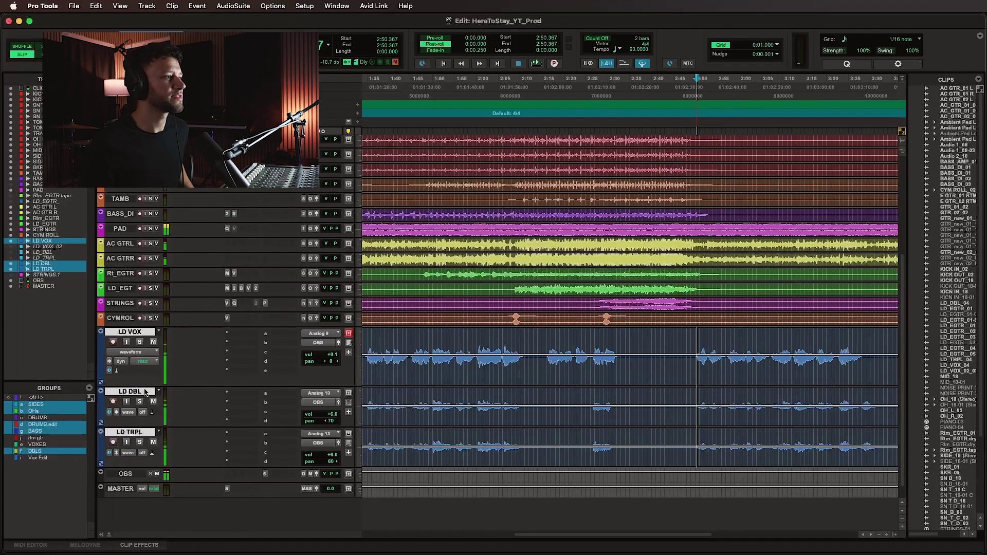
{"action": "left_click", "coordinate": [142, 392]}
{"action": "left_click", "coordinate": [143, 436], "text": "shift"}
{"action": "key", "text": "shift+m"}
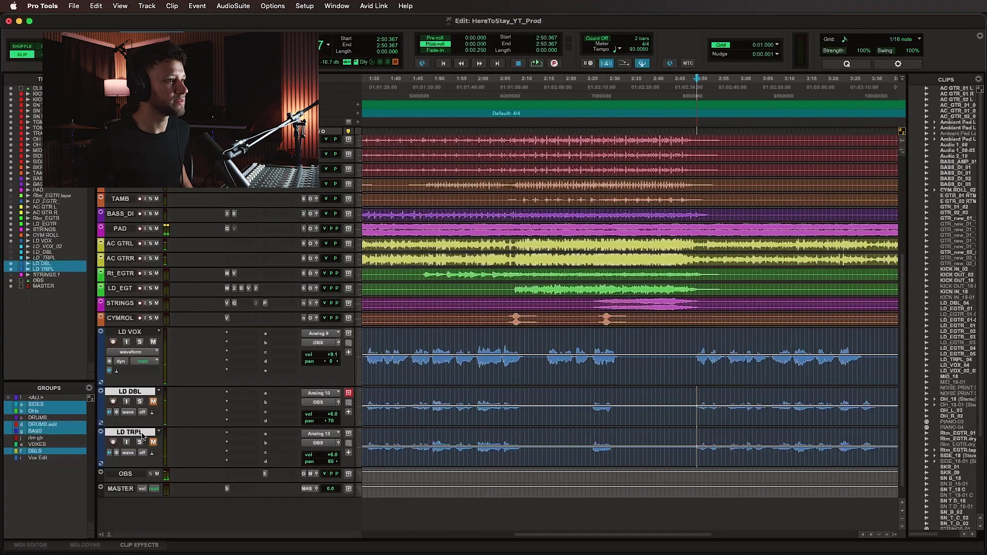
{"action": "key", "text": "space"}
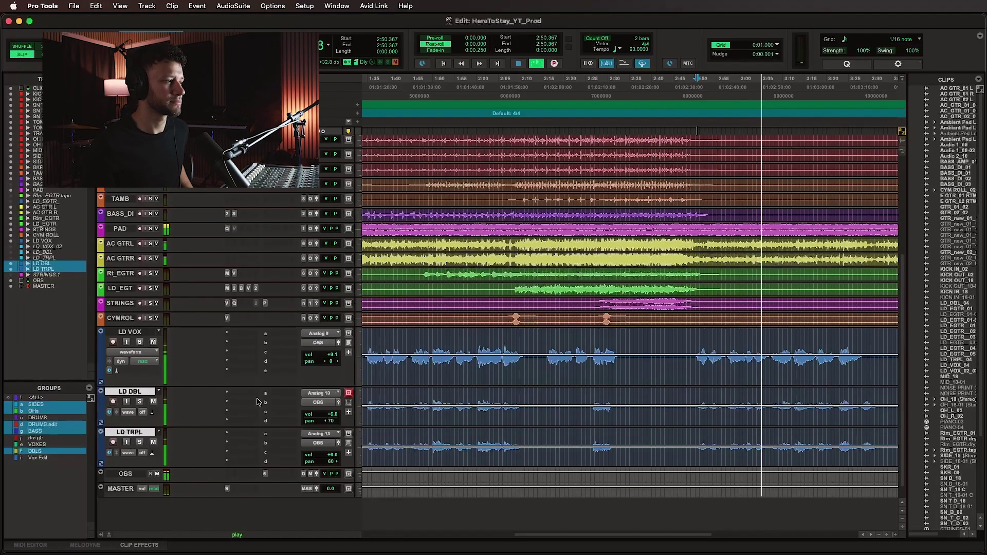
{"action": "key", "text": "space"}
Play the full mix from just before the second LD VOX section and again from 2:11.828.
{"action": "scroll", "coordinate": [617, 364], "scroll_direction": "left", "scroll_amount": 5}
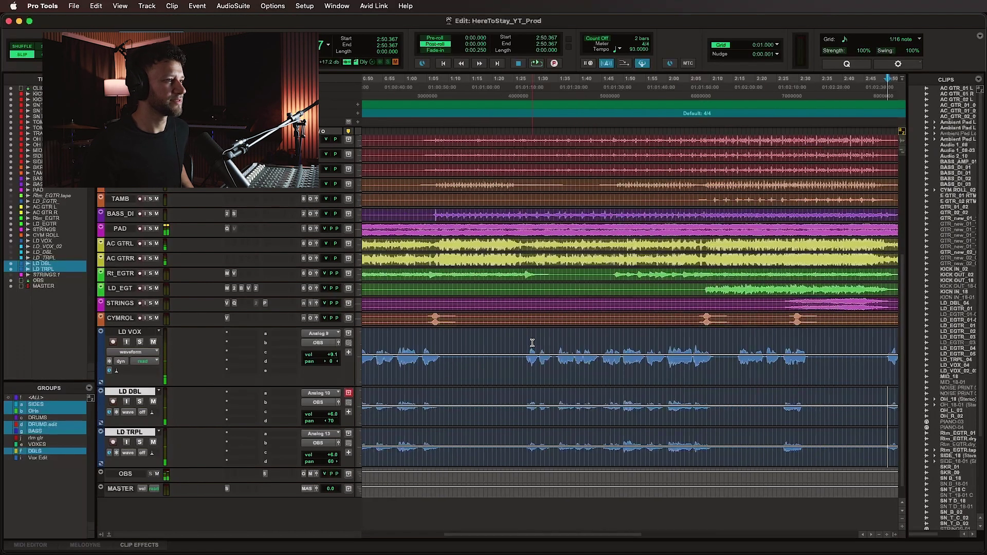
{"action": "left_click", "coordinate": [519, 340]}
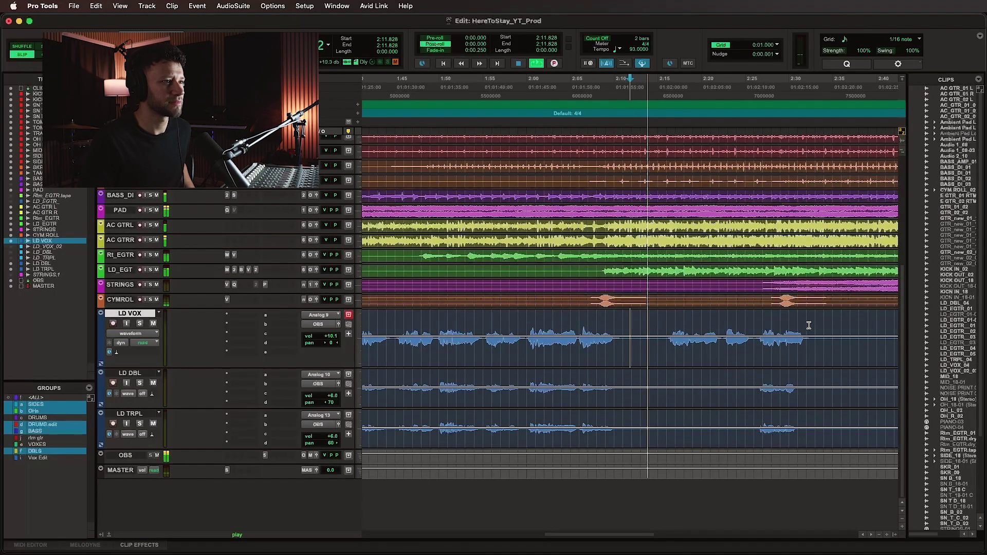
{"action": "scroll", "coordinate": [761, 326], "scroll_direction": "right", "scroll_amount": 5}
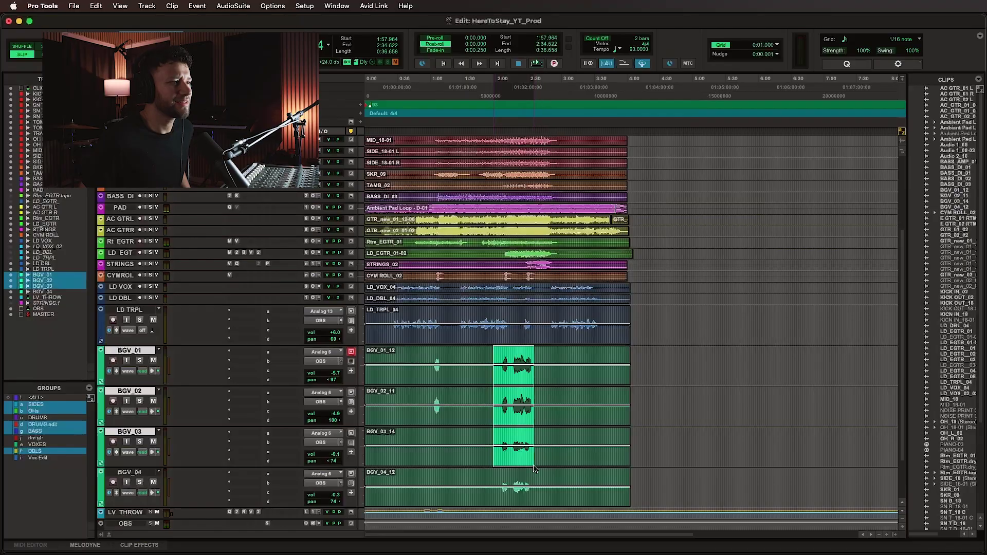
Extend the background vocal selection starting at 1:57.964 down to BGV_04, and examine the BGV channels in the mixer.
{"action": "left_click_drag", "start_coordinate": [534, 452], "coordinate": [531, 489]}
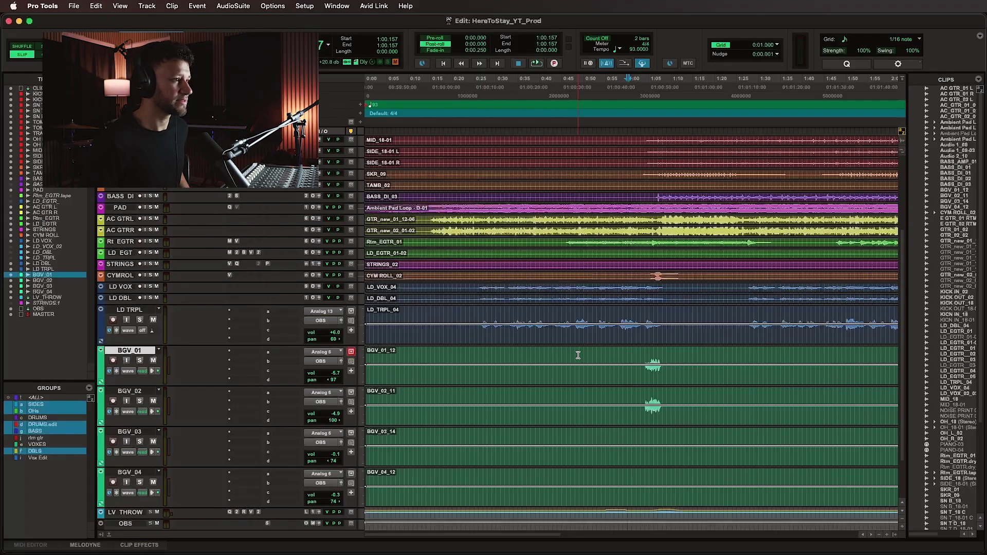
{"action": "key", "text": "super+equal"}
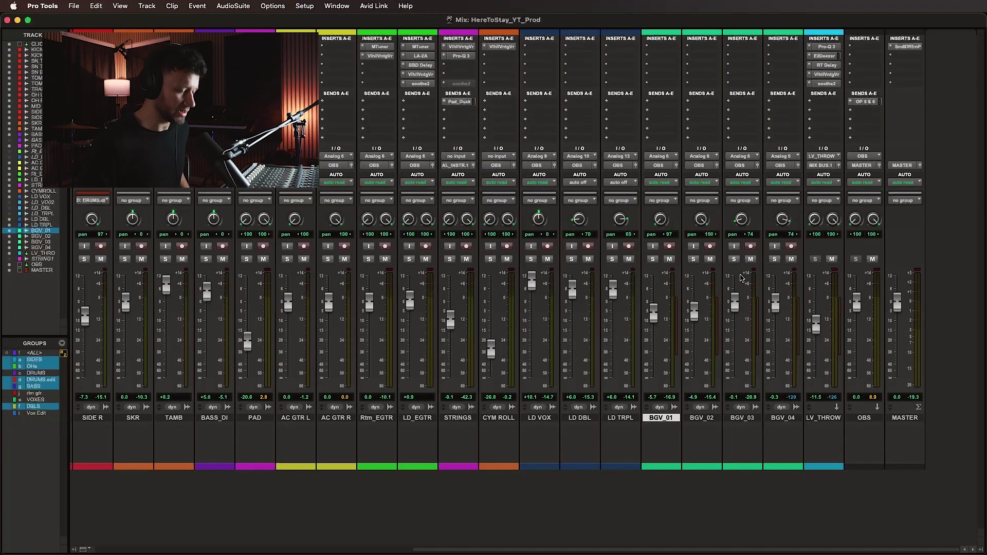
{"action": "key", "text": "super+equal"}
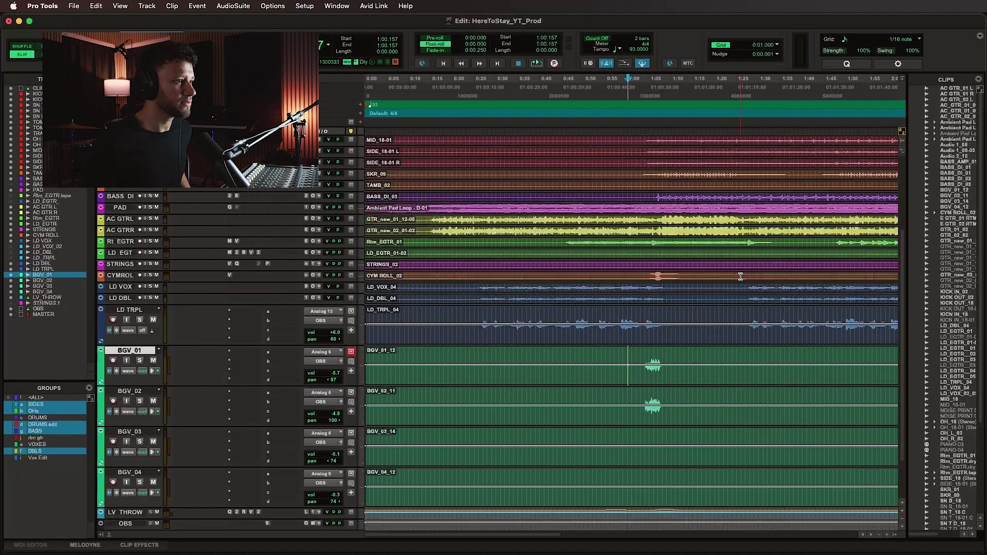
Play the first BGV_01 phrase from 1:00.039 and set the volume of BGV_01 and BGV_02 to -0.1 dB.
{"action": "left_click", "coordinate": [627, 352]}
{"action": "key", "text": "space"}
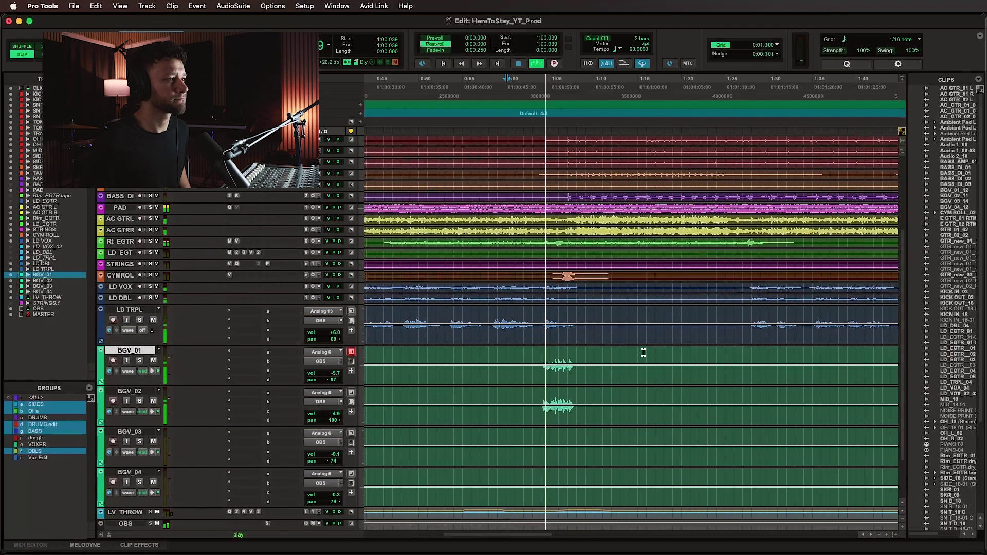
{"action": "key", "text": "super+equal"}
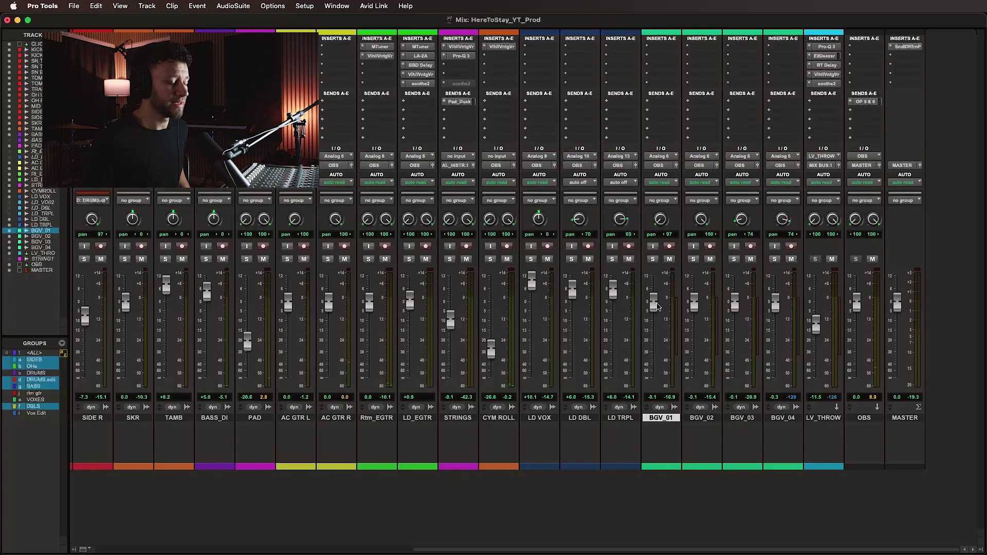
{"action": "key", "text": "super+equal"}
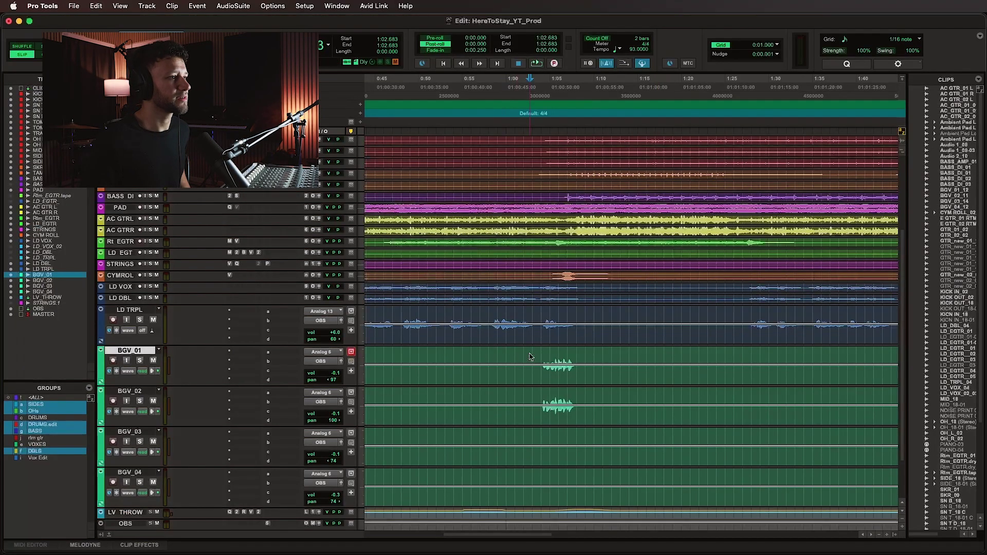
Mark the phrase from 2:04.661 to 2:13.356 on BGV_01 to BGV_03, and place the edit cursor on BGV_01 at 1:00.392.
{"action": "scroll", "coordinate": [531, 356], "scroll_direction": "right", "scroll_amount": 10}
{"action": "left_click_drag", "start_coordinate": [537, 354], "coordinate": [576, 434]}
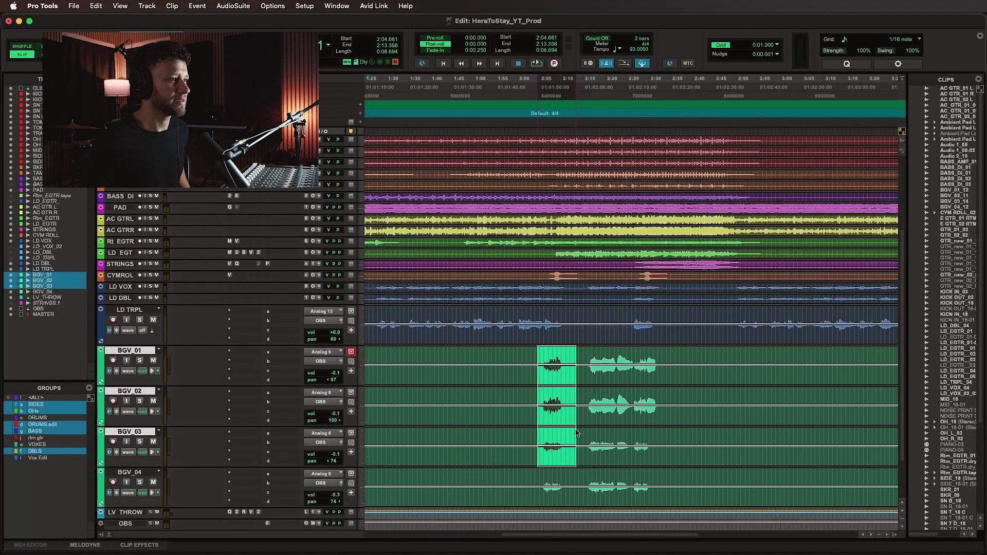
{"action": "scroll", "coordinate": [498, 383], "scroll_direction": "left", "scroll_amount": 10}
{"action": "left_click", "coordinate": [479, 357]}
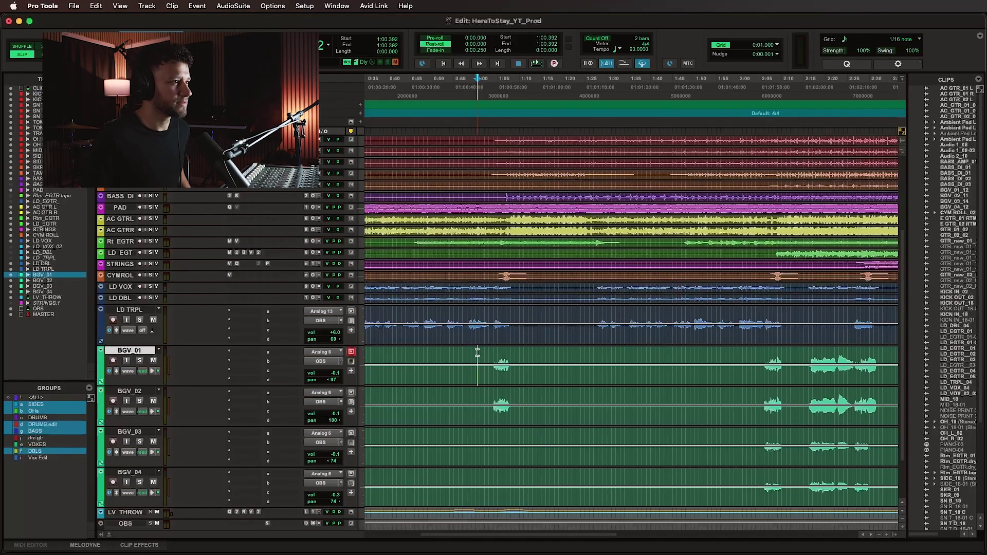
Play the first background vocal phrase in closer view from 0:58.218 on BGV_01.
{"action": "key", "text": "super+bracketright"}
{"action": "key", "text": "super+bracketright"}
{"action": "left_click", "coordinate": [544, 354]}
{"action": "key", "text": "space"}
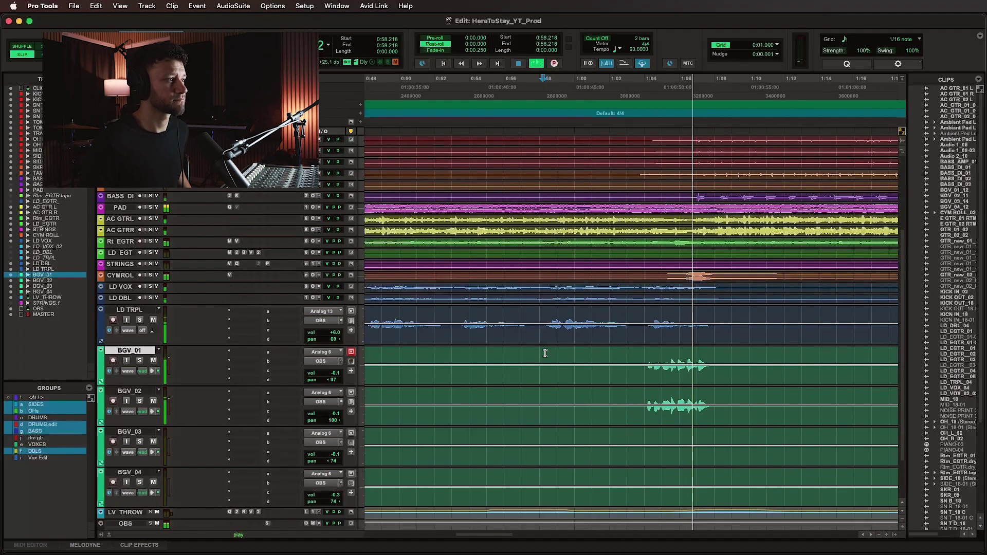
Stop playback and mark the first background vocal phrase on BGV_01, and from 1:03.300 to 1:09.968 on BGV_02.
{"action": "scroll", "coordinate": [606, 355], "scroll_direction": "right", "scroll_amount": 5}
{"action": "key", "text": "space"}
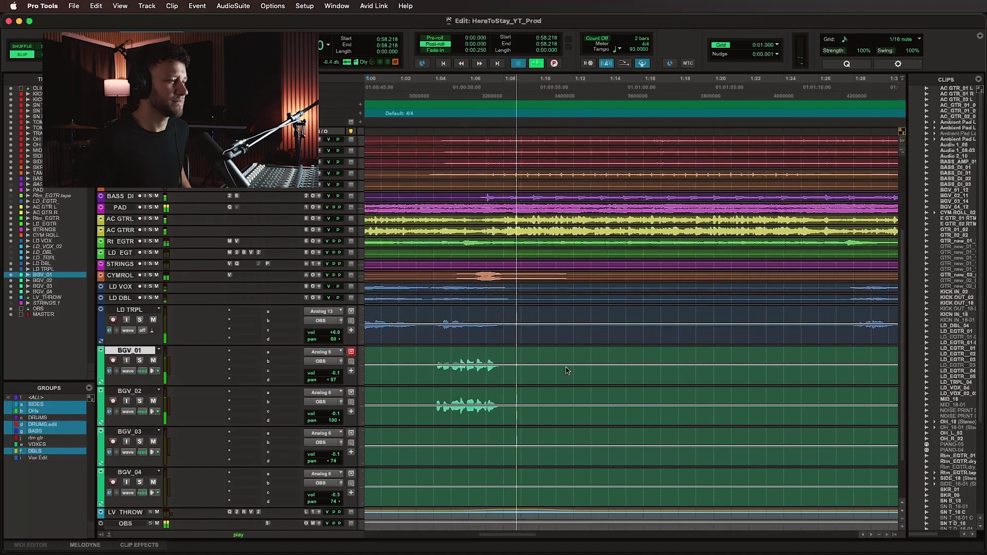
{"action": "scroll", "coordinate": [454, 354], "scroll_direction": "left", "scroll_amount": 4}
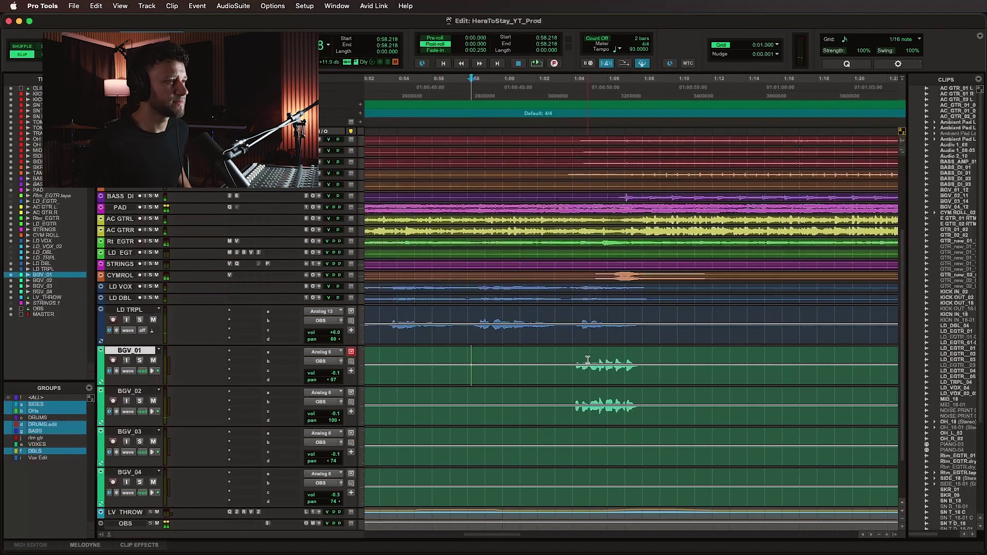
{"action": "left_click_drag", "start_coordinate": [560, 360], "coordinate": [658, 378]}
{"action": "left_click_drag", "start_coordinate": [560, 394], "coordinate": [677, 407]}
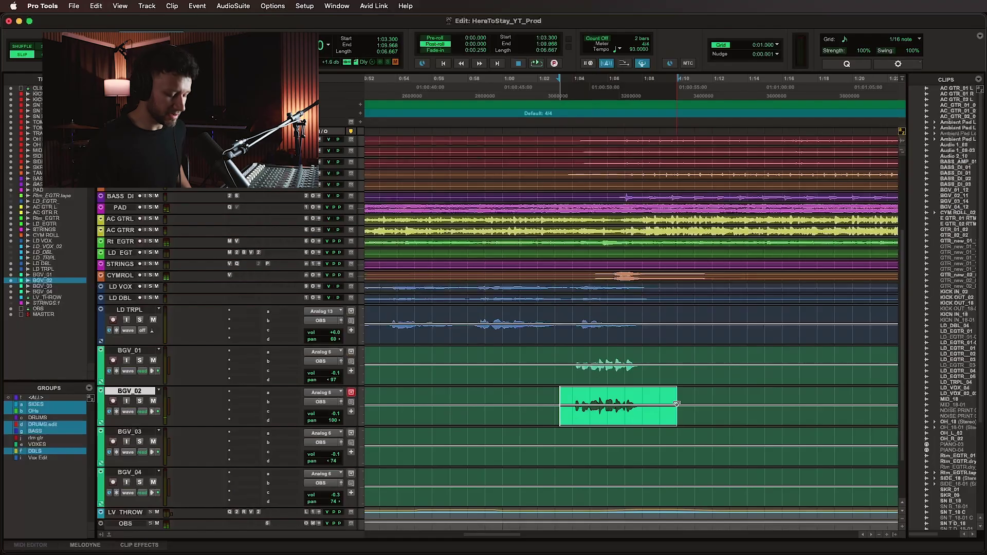
Solo BGV_01 to BGV_04 and play their next phrase from 2:05.425.
{"action": "scroll", "coordinate": [689, 399], "scroll_direction": "right", "scroll_amount": 10}
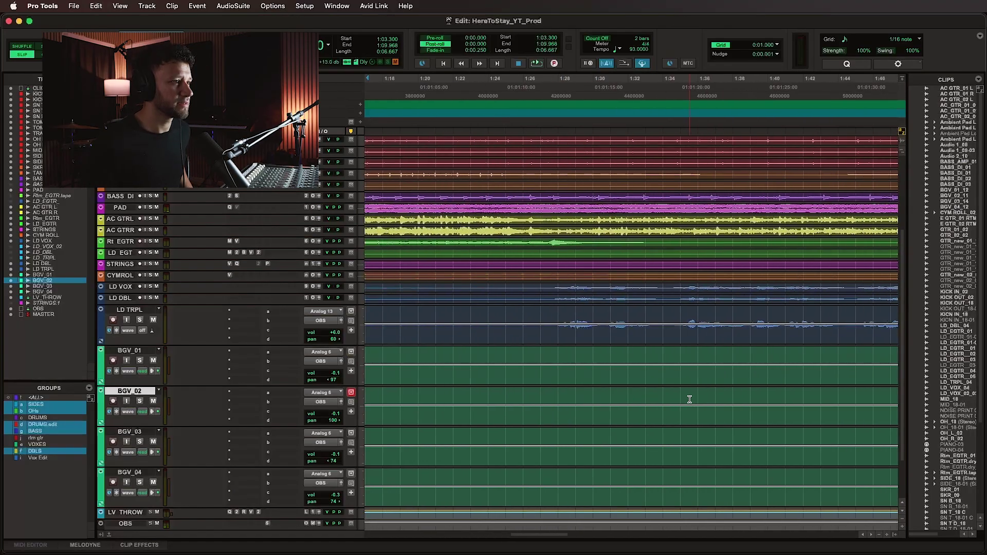
{"action": "scroll", "coordinate": [689, 399], "scroll_direction": "right", "scroll_amount": 11}
{"action": "left_click", "coordinate": [549, 352]}
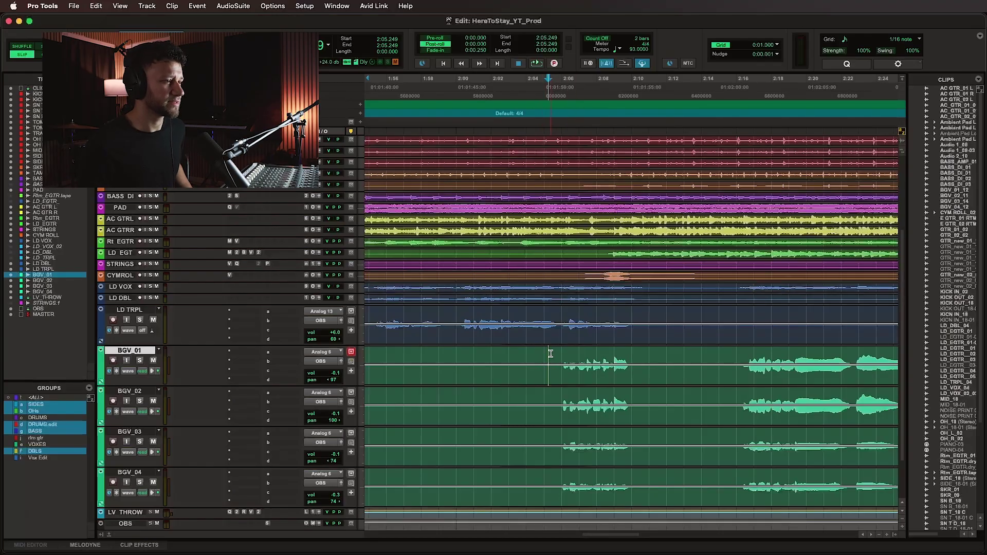
{"action": "key", "text": "shift+s"}
{"action": "key", "text": "space"}
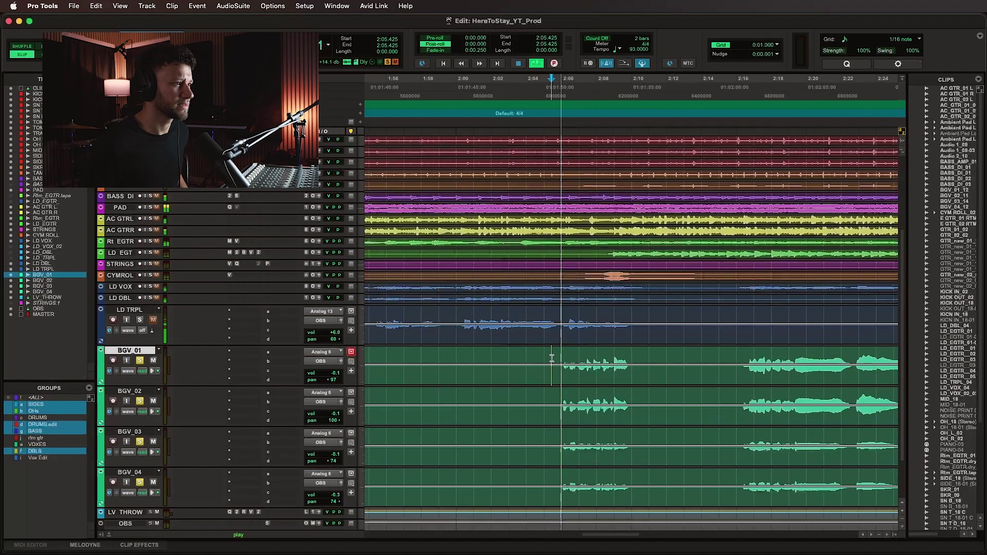
{"action": "left_click", "coordinate": [552, 356]}
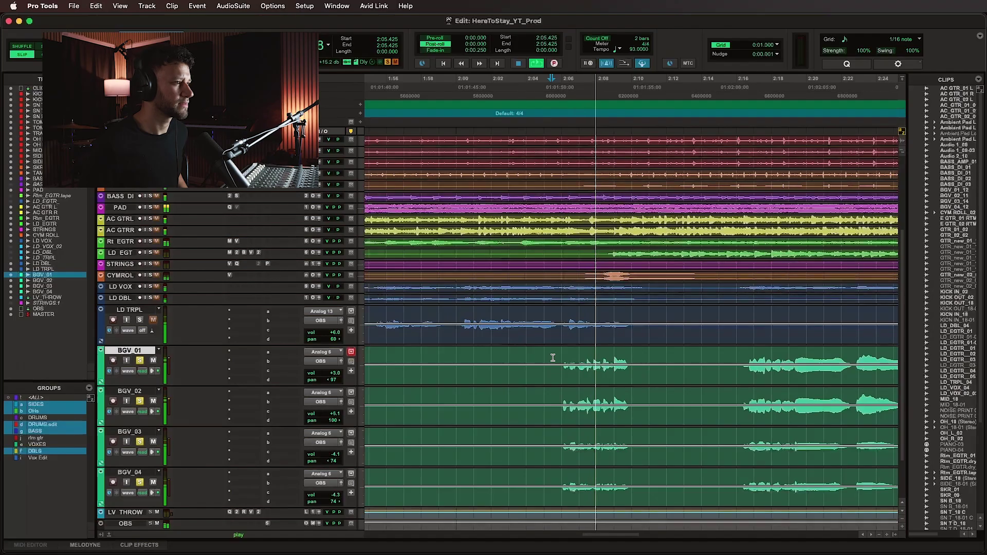
{"action": "key", "text": "space"}
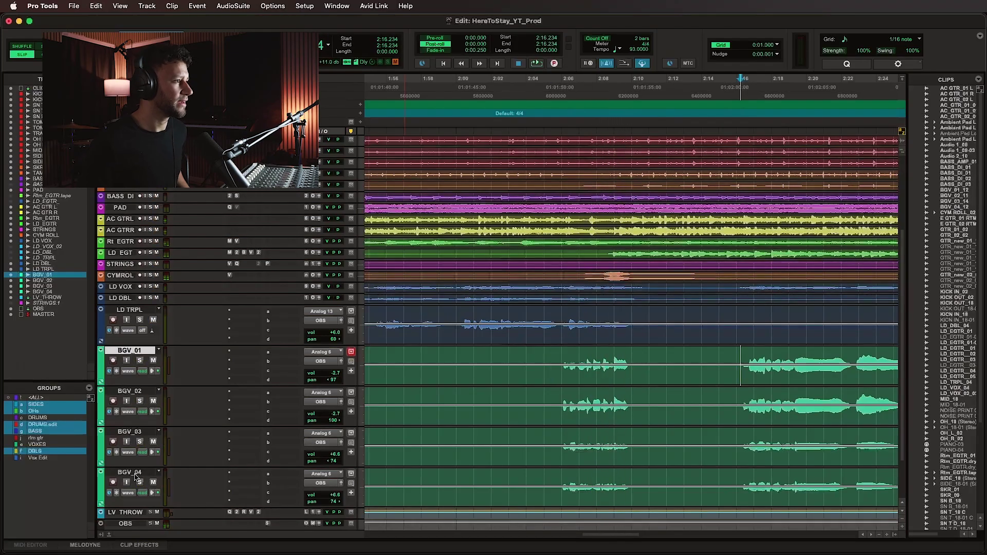
Play BGV_01 to BGV_04 soloed together with LD VOX from 2:16.234, and clear the solos.
{"action": "left_click", "coordinate": [137, 477], "text": "shift"}
{"action": "scroll", "coordinate": [621, 390], "scroll_direction": "right", "scroll_amount": 8}
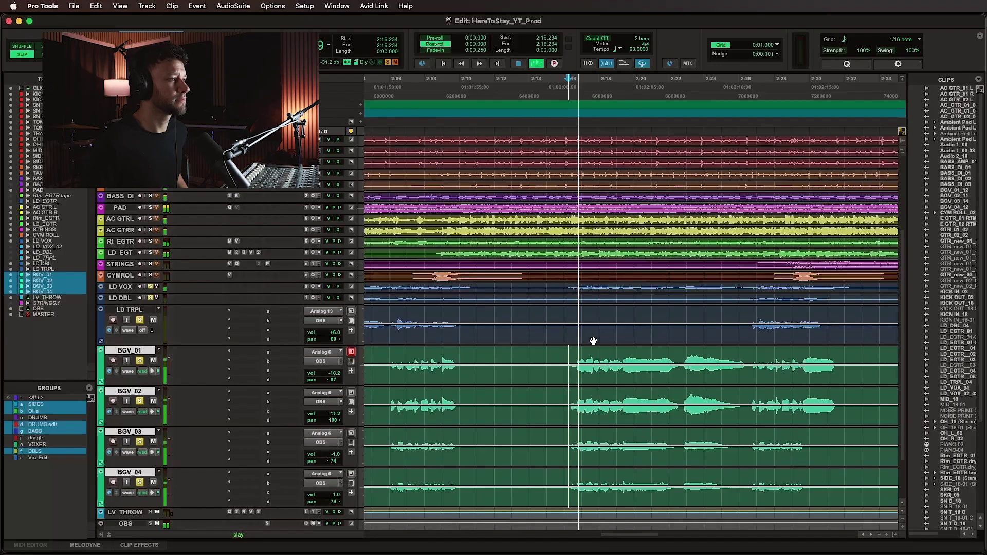
{"action": "scroll", "coordinate": [582, 340], "scroll_direction": "left", "scroll_amount": 3}
{"action": "left_click", "coordinate": [150, 298], "text": "alt"}
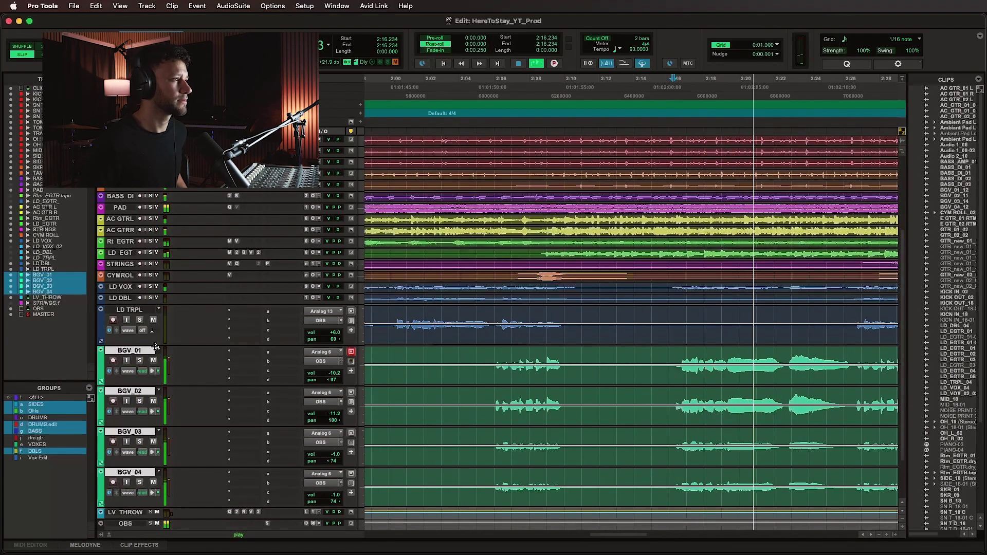
Solo all vocal tracks from LD VOX down to BGV_04 and play the section from 2:16.234.
{"action": "left_click", "coordinate": [123, 286], "text": "shift"}
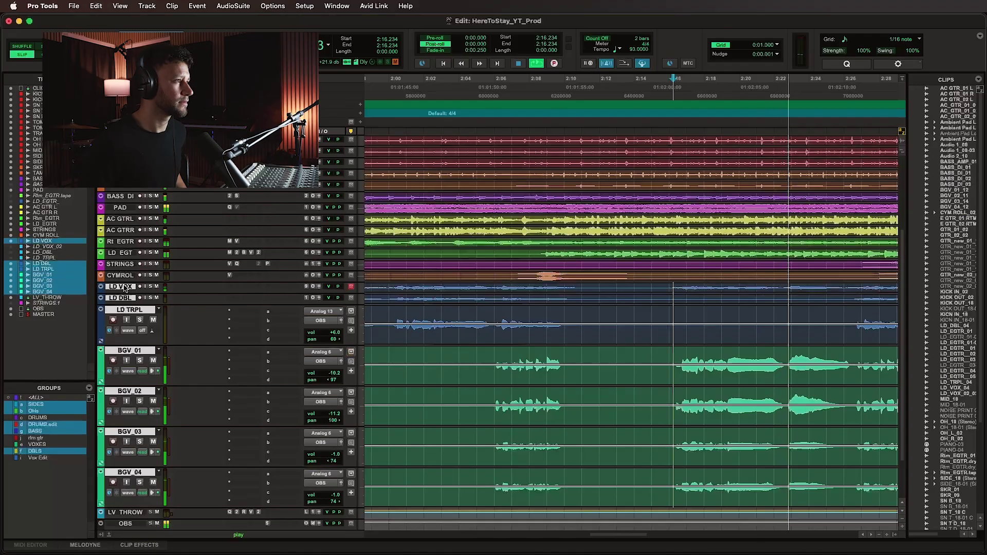
{"action": "key", "text": "shift+s"}
{"action": "key", "text": "space"}
{"action": "key", "text": "space"}
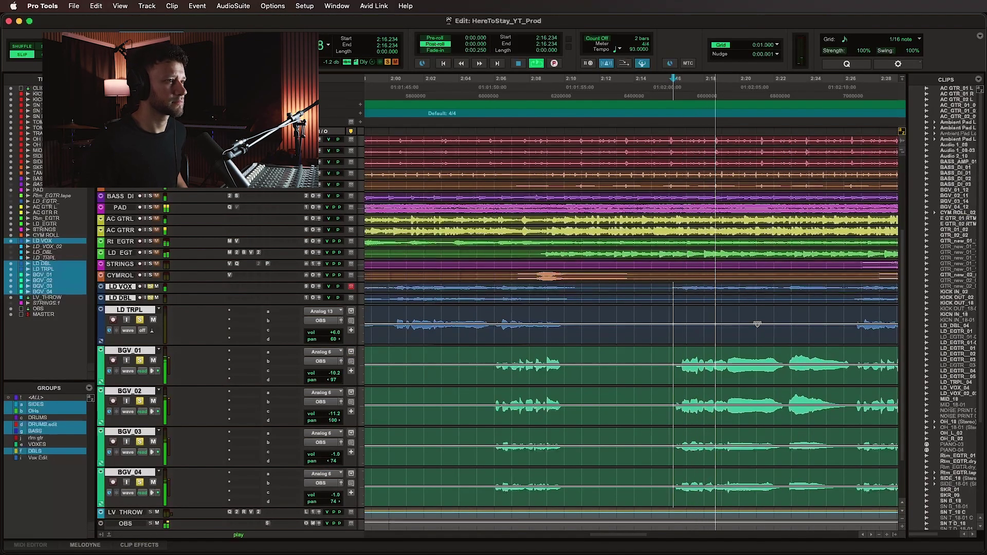
{"action": "scroll", "coordinate": [757, 324], "scroll_direction": "right", "scroll_amount": 5}
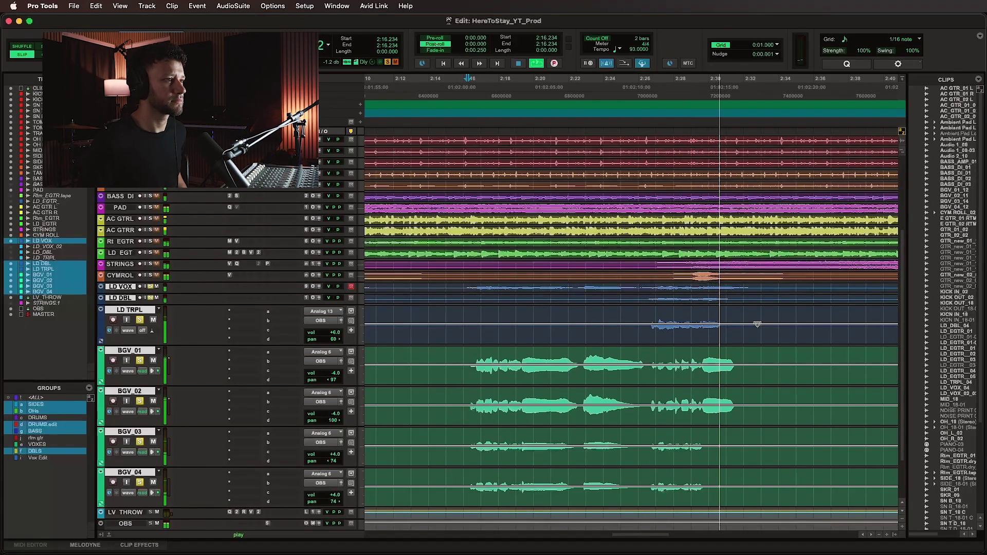
{"action": "key", "text": "space"}
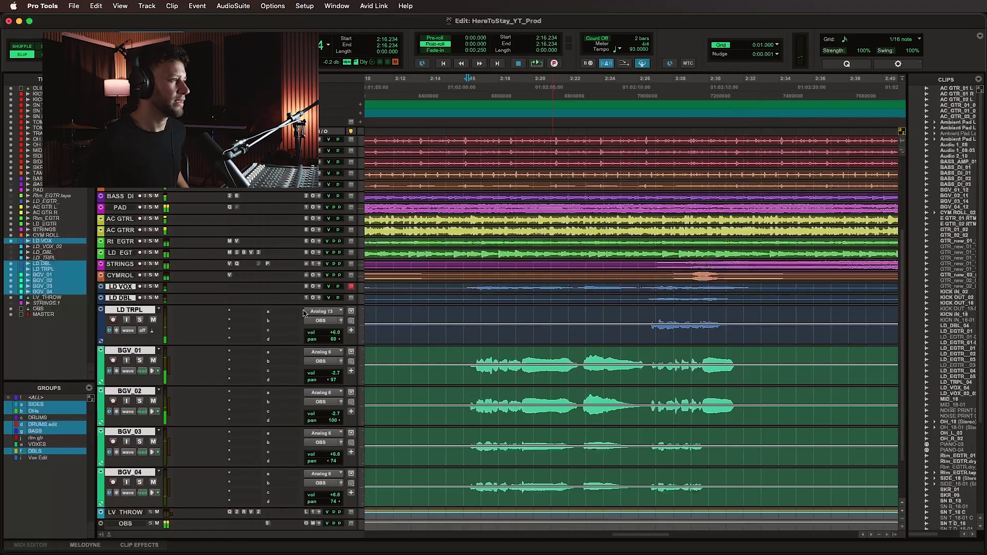
Deselect all tracks and save the session.
{"action": "left_click", "coordinate": [132, 309], "text": "alt"}
{"action": "key", "text": "super+s"}
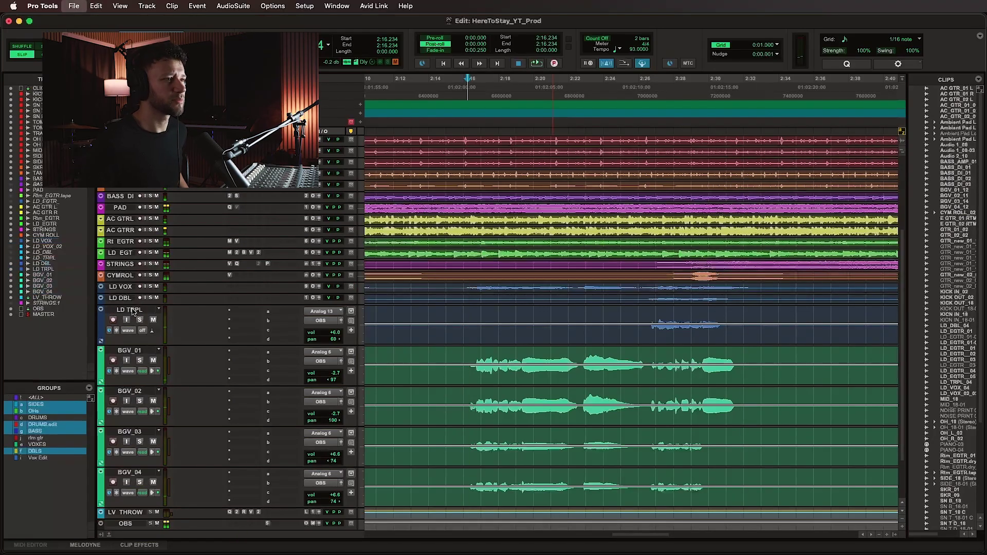
Show the whole song and mark the first background vocal phrase from 1:01.567 to 1:10.966 on BGV_01 and BGV_02.
{"action": "left_click", "coordinate": [653, 315]}
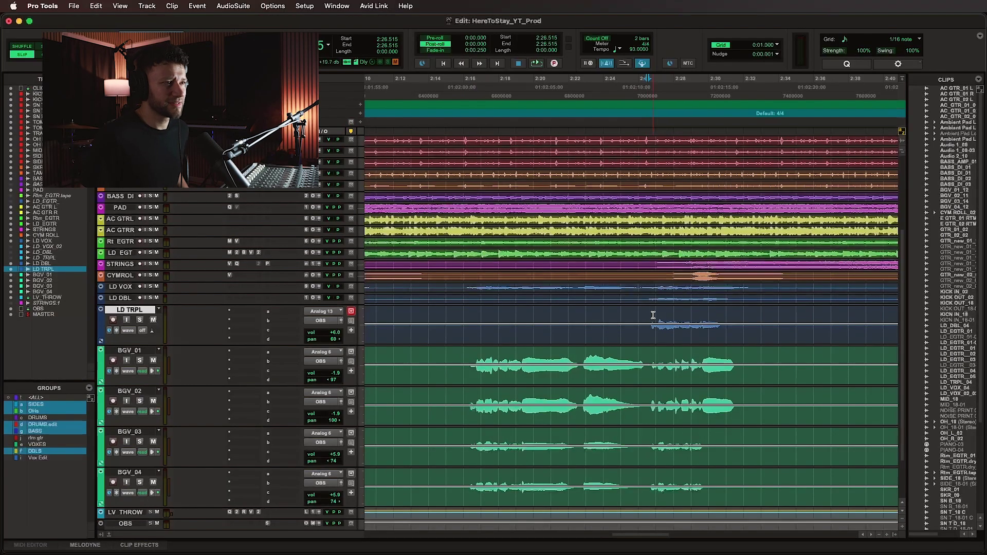
{"action": "left_click_drag", "start_coordinate": [467, 356], "coordinate": [746, 395]}
{"action": "key", "text": "super+alt+bracketleft"}
{"action": "left_click_drag", "start_coordinate": [499, 406], "coordinate": [520, 407]}
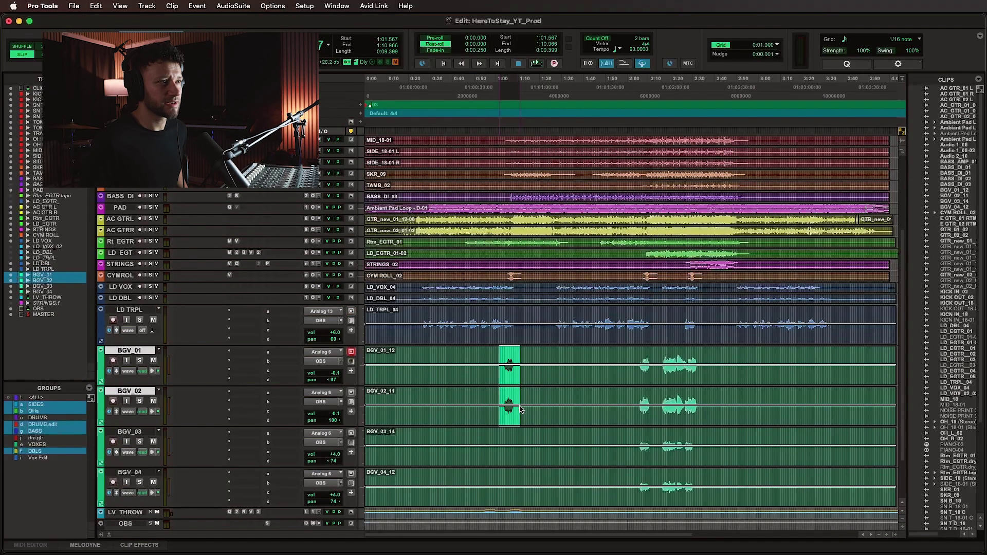
Mark the second background vocal phrase and the section from 2:13.238 to 2:37.912 across BGV_01 to BGV_04.
{"action": "left_click_drag", "start_coordinate": [637, 362], "coordinate": [655, 480]}
{"action": "scroll", "coordinate": [654, 480], "scroll_direction": "down", "scroll_amount": 1}
{"action": "left_click_drag", "start_coordinate": [656, 342], "coordinate": [712, 492]}
{"action": "scroll", "coordinate": [711, 492], "scroll_direction": "up", "scroll_amount": 1}
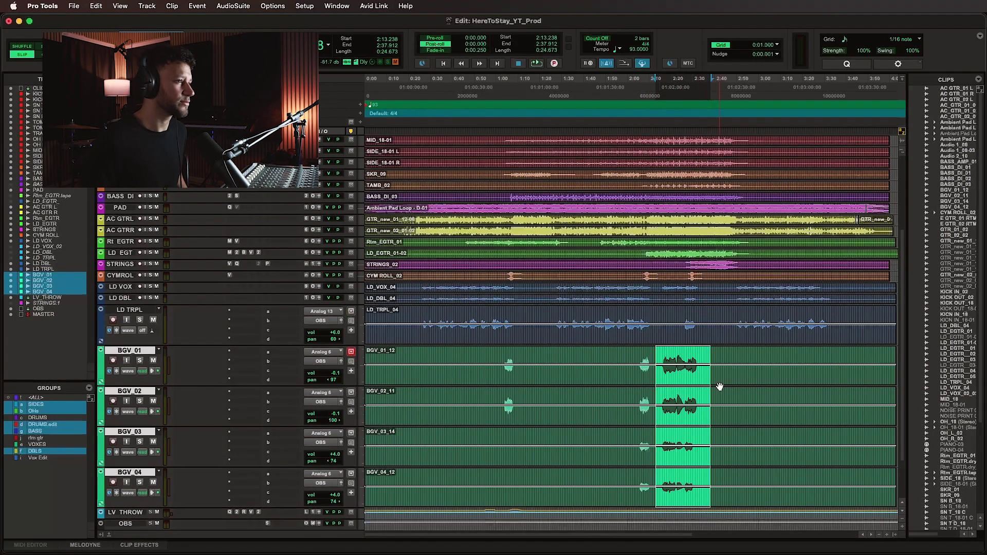
Clear the background vocal selection by placing the edit cursor on BGV_01 at 2:46.842.
{"action": "key", "text": "t"}
{"action": "key", "text": "t"}
{"action": "key", "text": "r"}
{"action": "key", "text": "r"}
{"action": "key", "text": "r"}
{"action": "key", "text": "t"}
{"action": "left_click", "coordinate": [705, 352]}
{"action": "scroll", "coordinate": [716, 352], "scroll_direction": "left", "scroll_amount": 1}
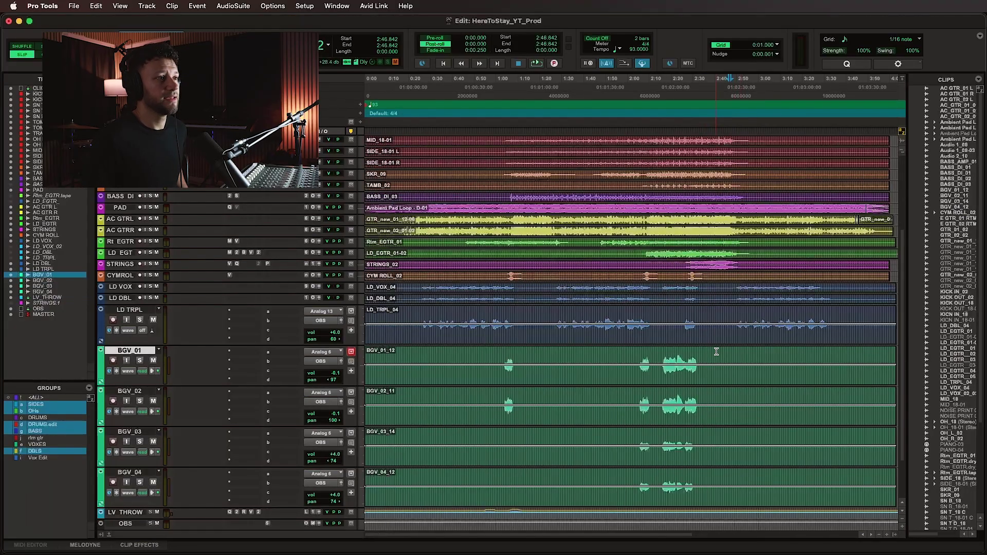
{"action": "scroll", "coordinate": [716, 354], "scroll_direction": "up", "scroll_amount": 2}
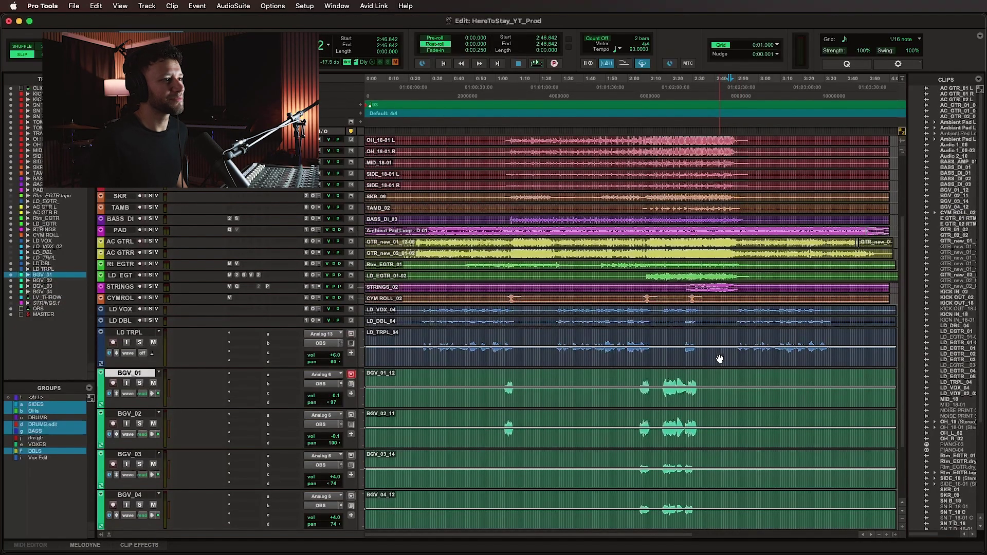
Select the background vocals from 2:03.134 to 2:36.502 on BGV_01 to BGV_04.
{"action": "left_click_drag", "start_coordinate": [652, 389], "coordinate": [706, 501]}
{"action": "scroll", "coordinate": [716, 436], "scroll_direction": "down", "scroll_amount": 5}
{"action": "scroll", "coordinate": [715, 436], "scroll_direction": "up", "scroll_amount": 5}
{"action": "left_click_drag", "start_coordinate": [633, 406], "coordinate": [713, 524]}
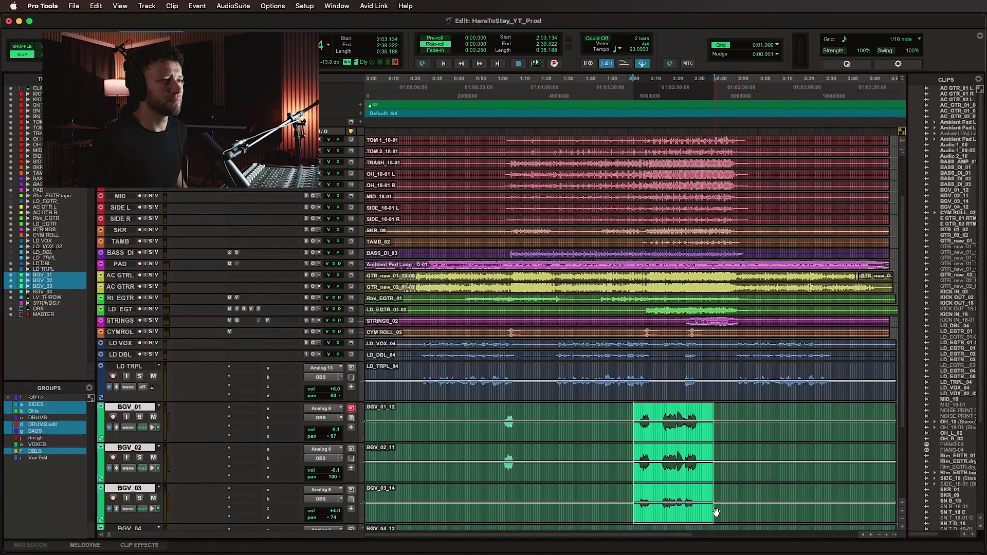
{"action": "scroll", "coordinate": [707, 501], "scroll_direction": "down", "scroll_amount": 6}
{"action": "left_click", "coordinate": [712, 469], "text": "shift"}
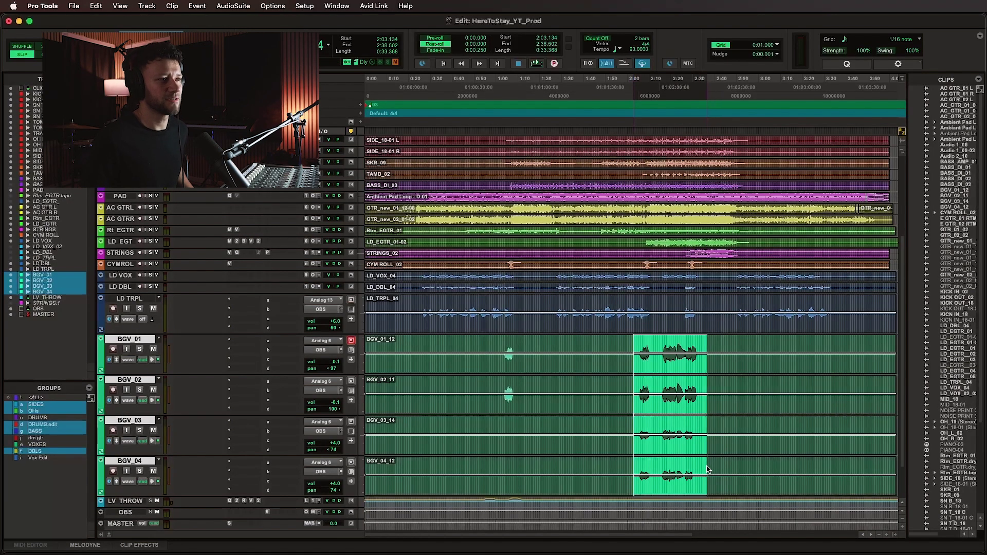